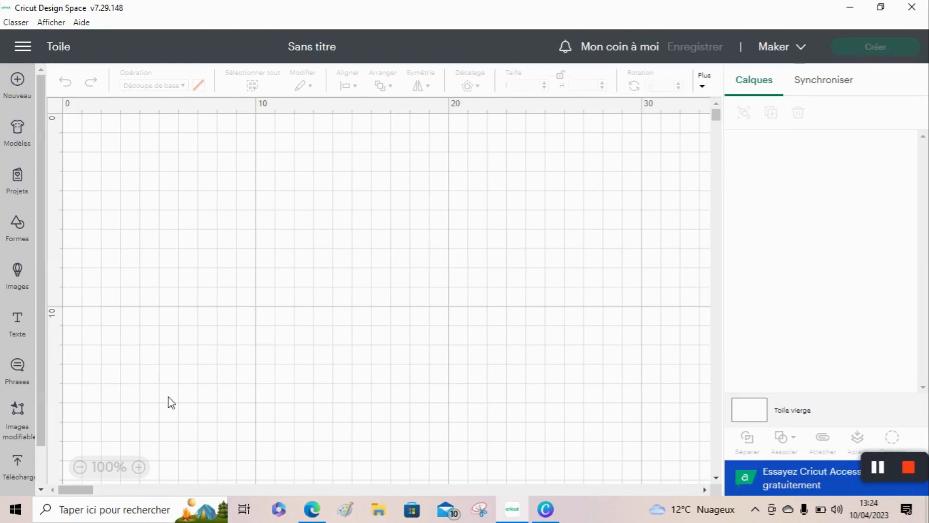
# Step: Add the most recently uploaded photo to the canvas as an image
pyautogui.click(29, 467)
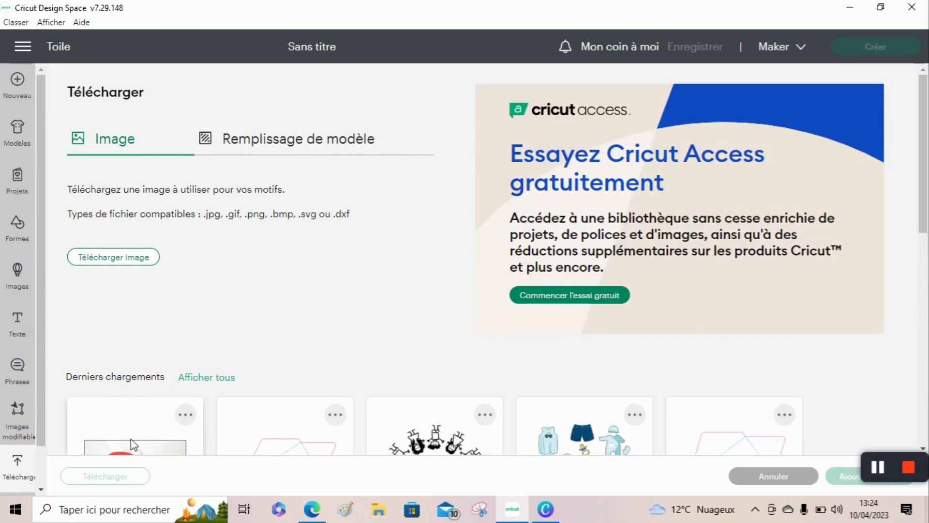
pyautogui.click(149, 412)
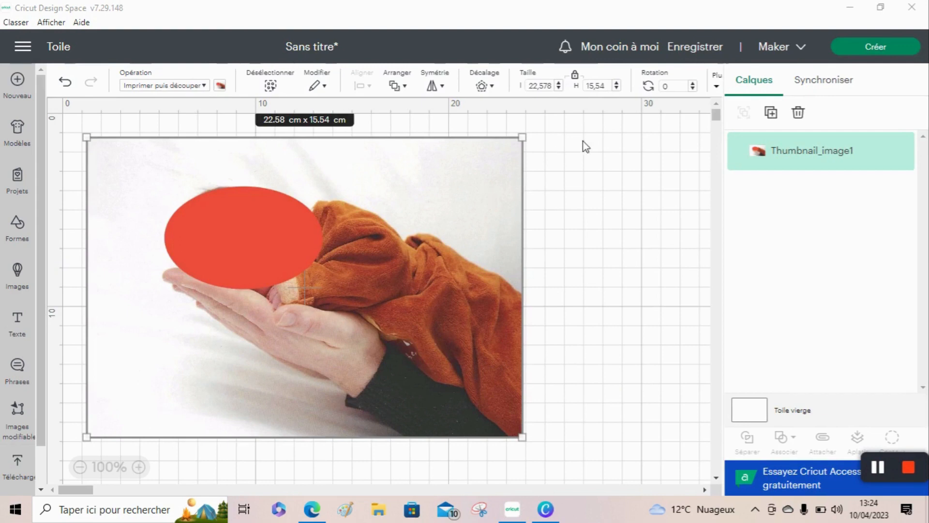
# Step: Set the photo's height to 10 cm and move it to about x 12.66, y 1.76 on the canvas
pyautogui.click(605, 93)
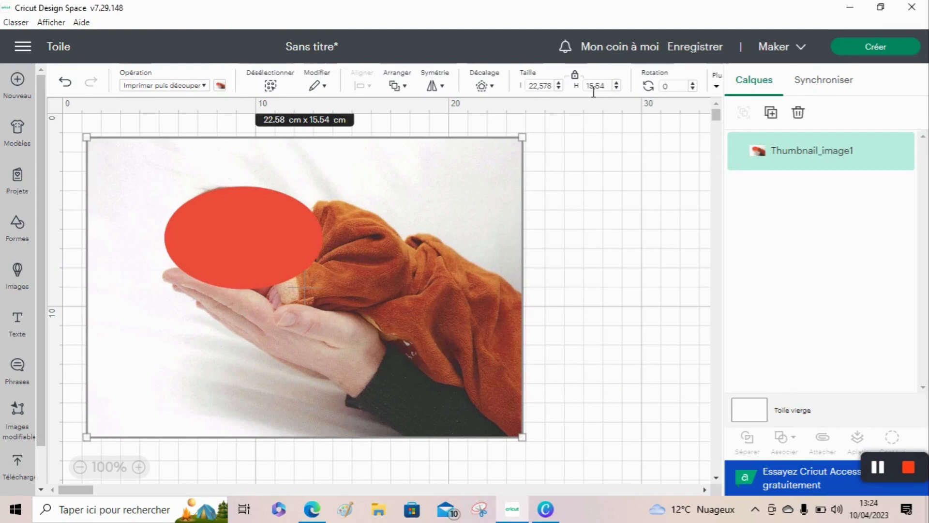
pyautogui.click(595, 92)
pyautogui.write('10')
pyautogui.press('Return')
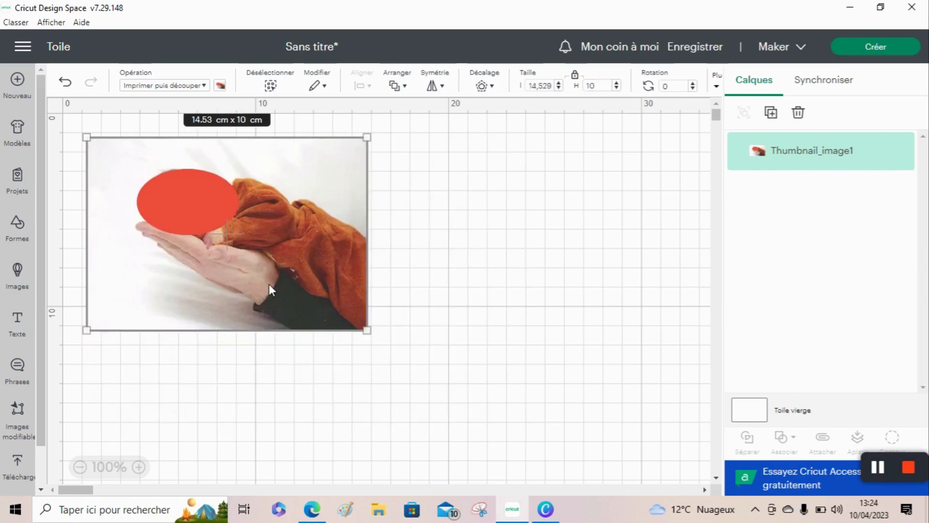
pyautogui.moveTo(268, 283); pyautogui.dragTo(489, 294)
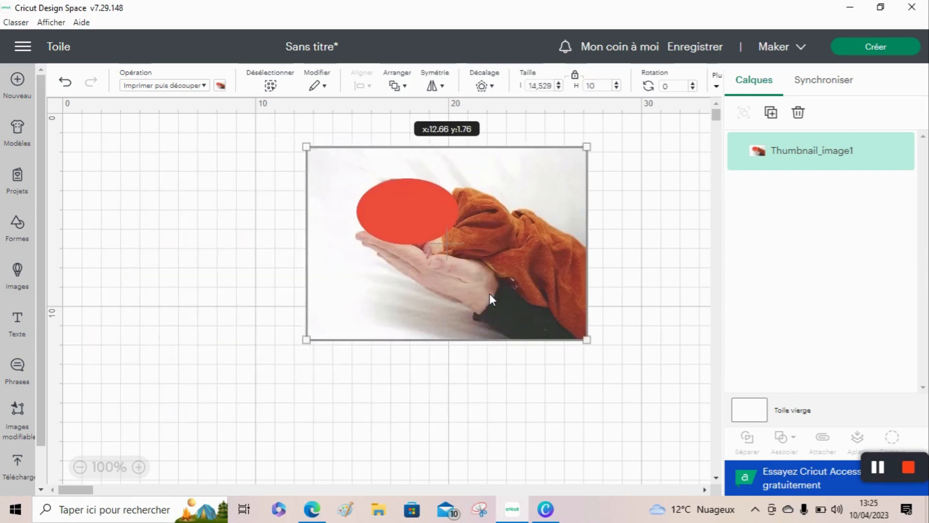
pyautogui.click(212, 273)
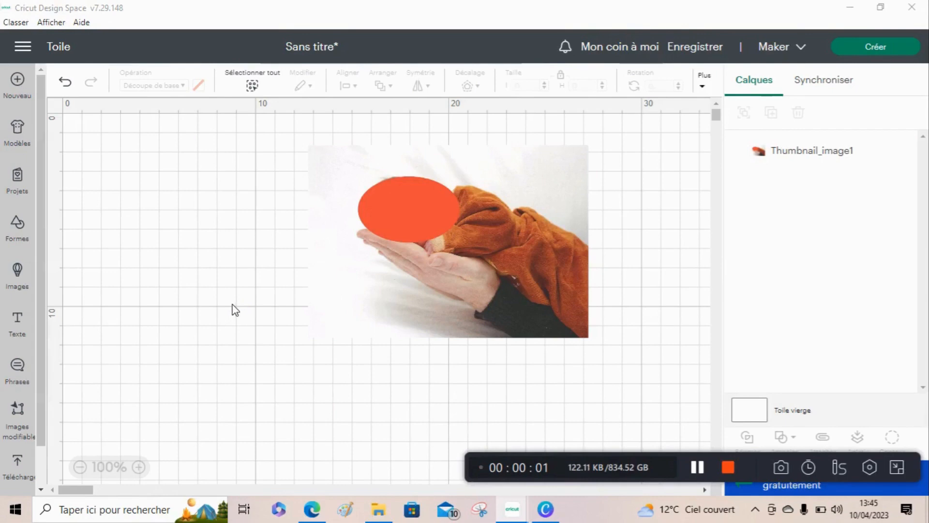
# Step: Add a text object below the photo and replace its placeholder with "BIENVENUE"
pyautogui.click(18, 328)
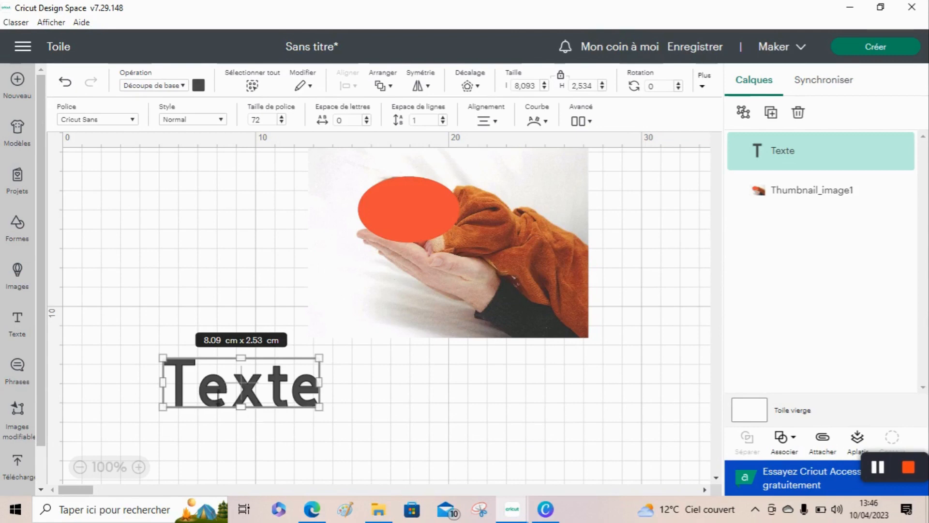
pyautogui.click(875, 473)
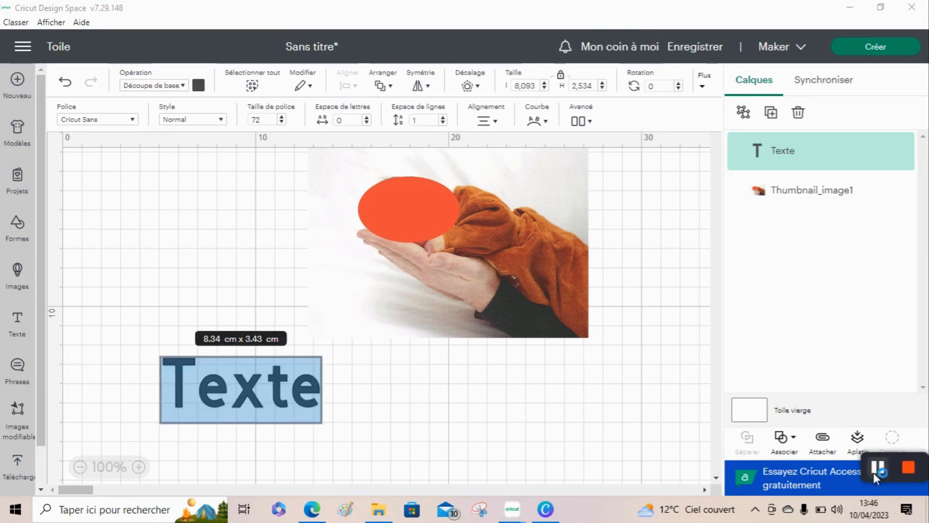
pyautogui.click(323, 393)
pyautogui.moveTo(202, 377); pyautogui.dragTo(184, 378)
pyautogui.press('BackSpace')
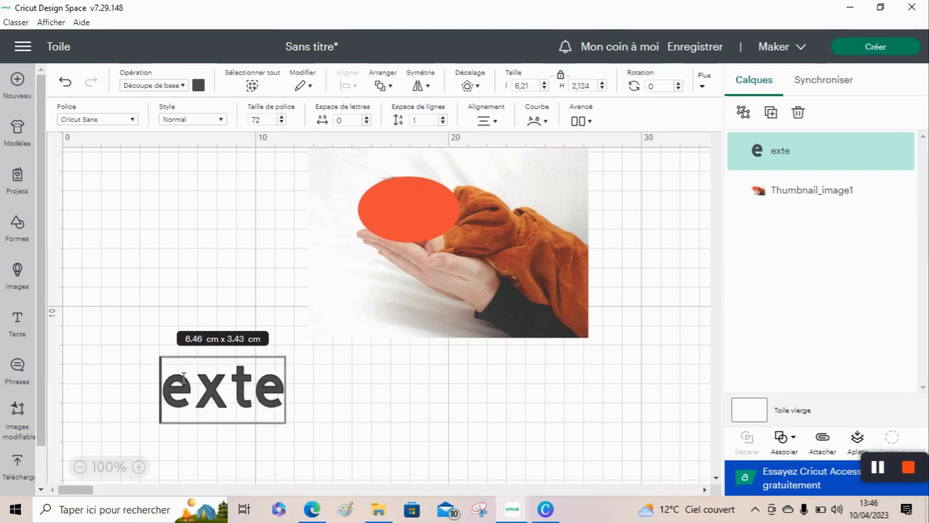
pyautogui.write('B')
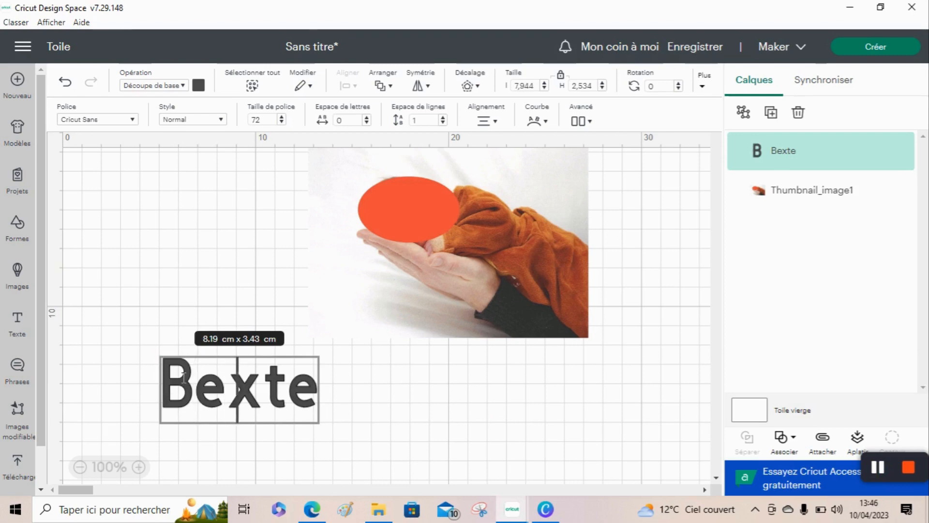
pyautogui.write('IENVENU')
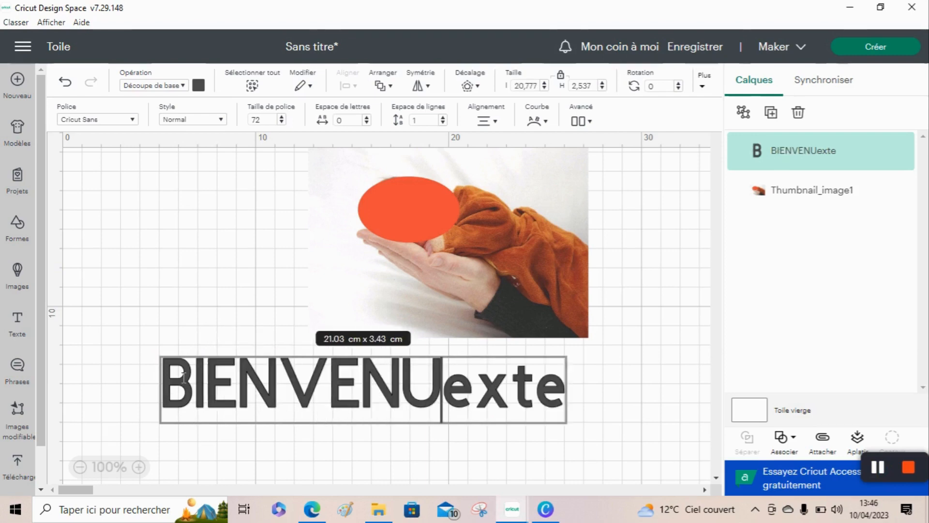
pyautogui.write('E')
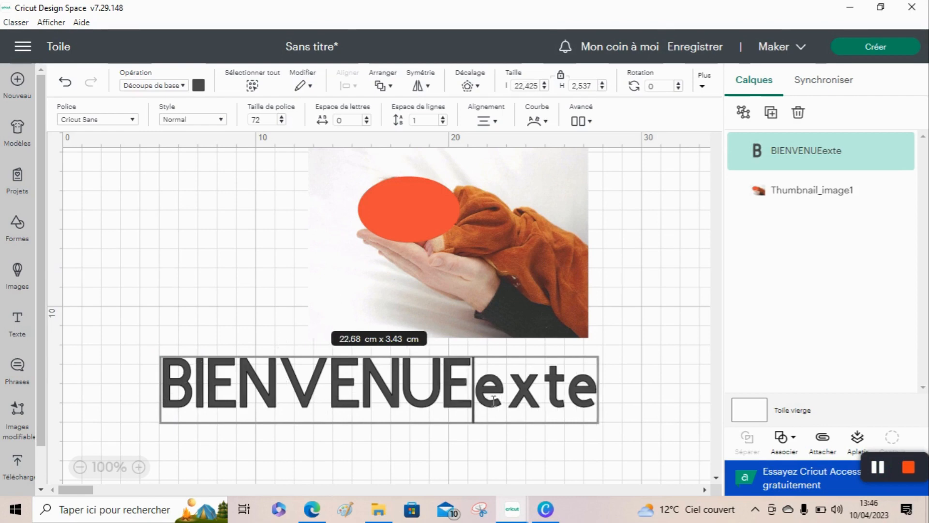
pyautogui.moveTo(477, 397); pyautogui.dragTo(600, 393)
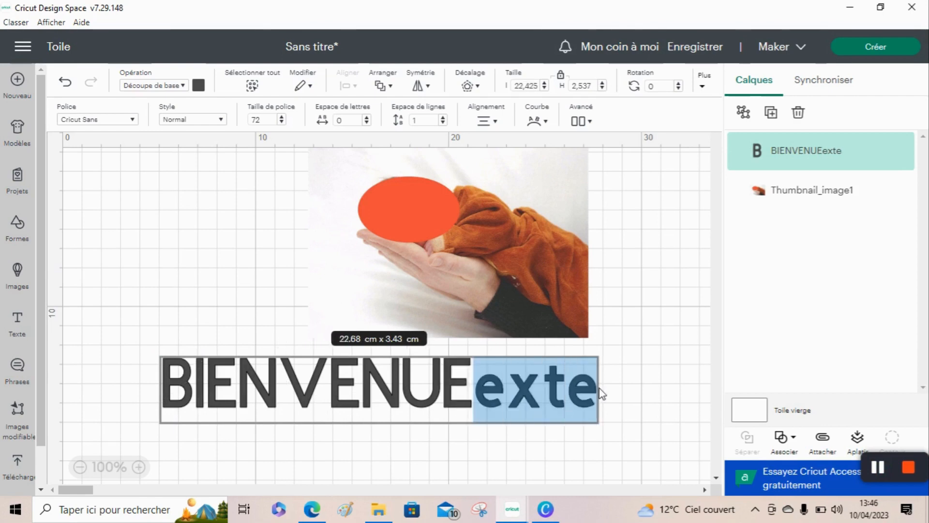
pyautogui.press('BackSpace')
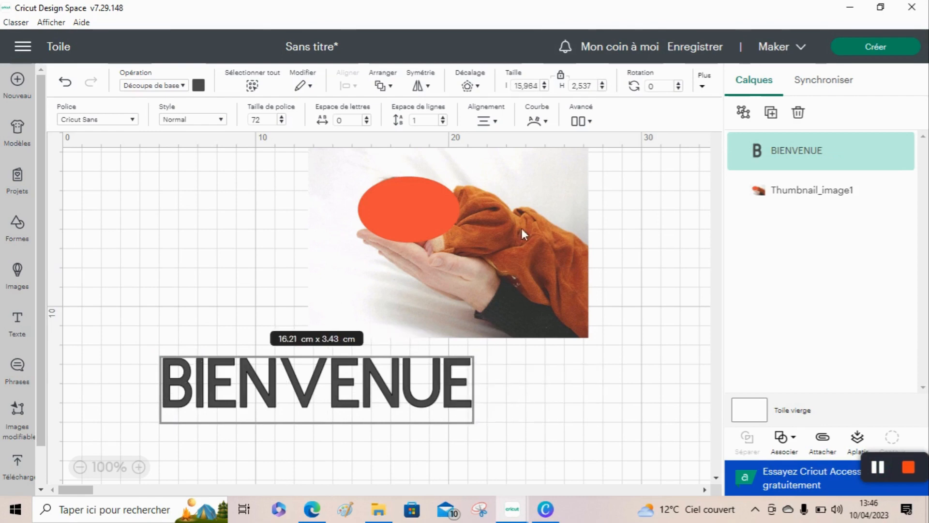
# Step: Set the BIENVENUE text's width to 4.95 cm and place it beside the photo's upper left edge
pyautogui.doubleClick(523, 88)
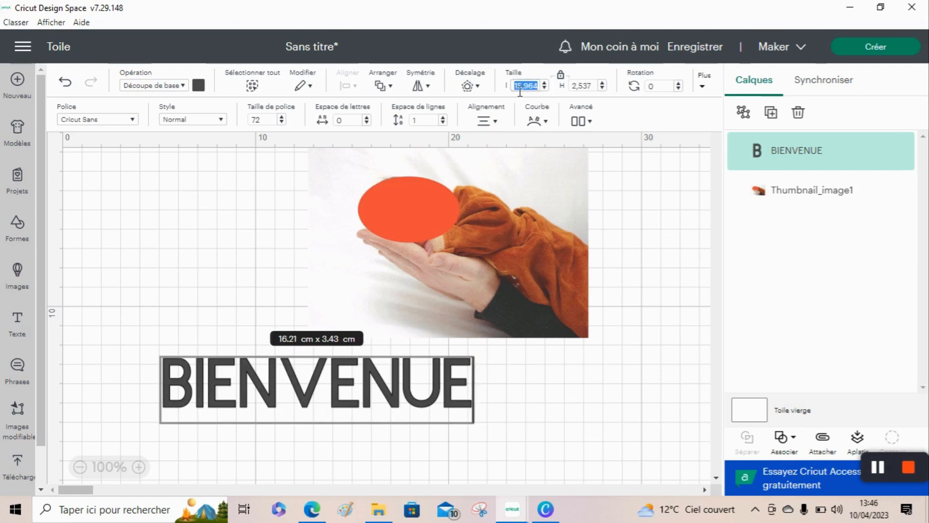
pyautogui.write('4,95')
pyautogui.press('Return')
pyautogui.moveTo(191, 373); pyautogui.dragTo(228, 189)
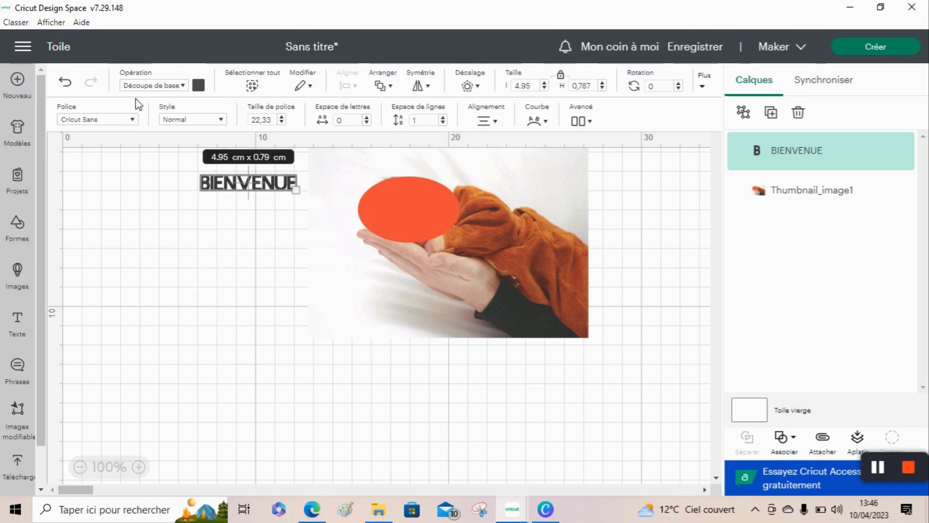
# Step: Change the BIENVENUE text's operation to Imprimer puis découper and deselect it
pyautogui.click(183, 87)
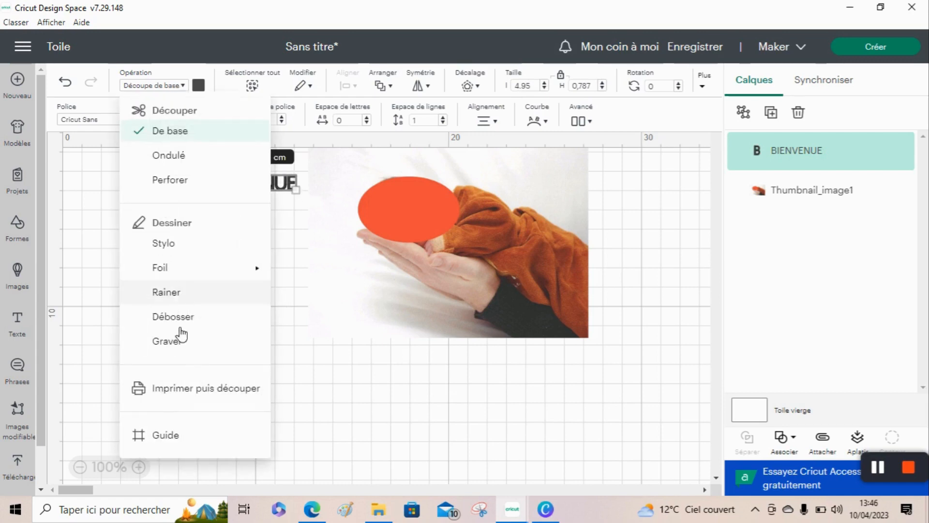
pyautogui.click(182, 391)
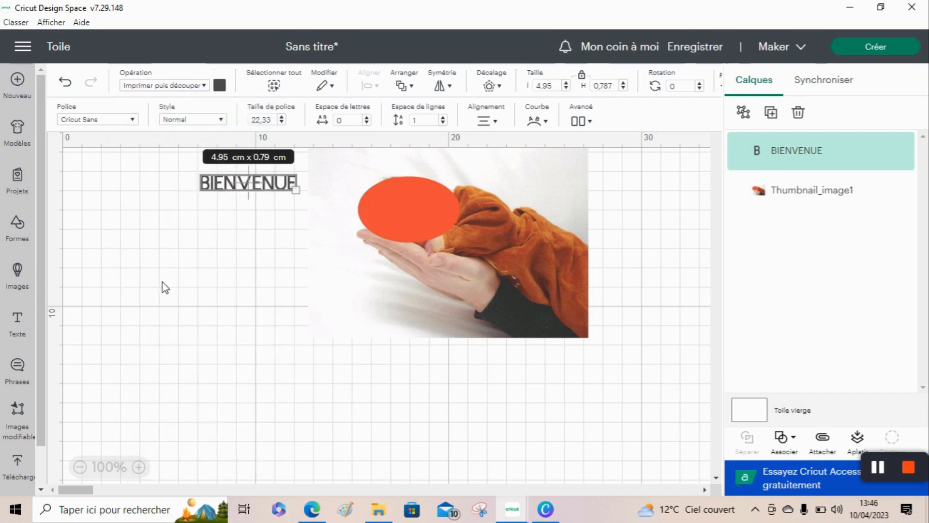
pyautogui.click(201, 197)
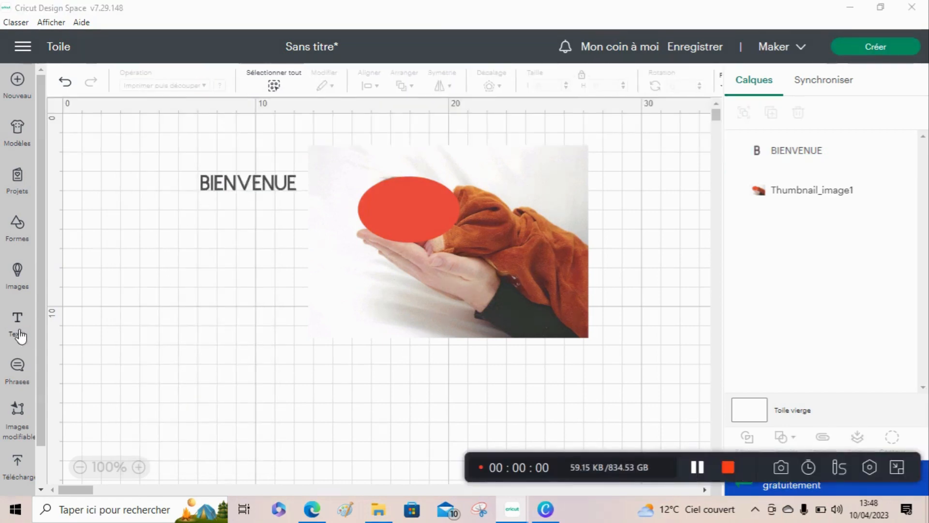
# Step: Add a second text object and apply the Blestive Script system font, found by searching for "bl"
pyautogui.click(19, 333)
pyautogui.click(258, 345)
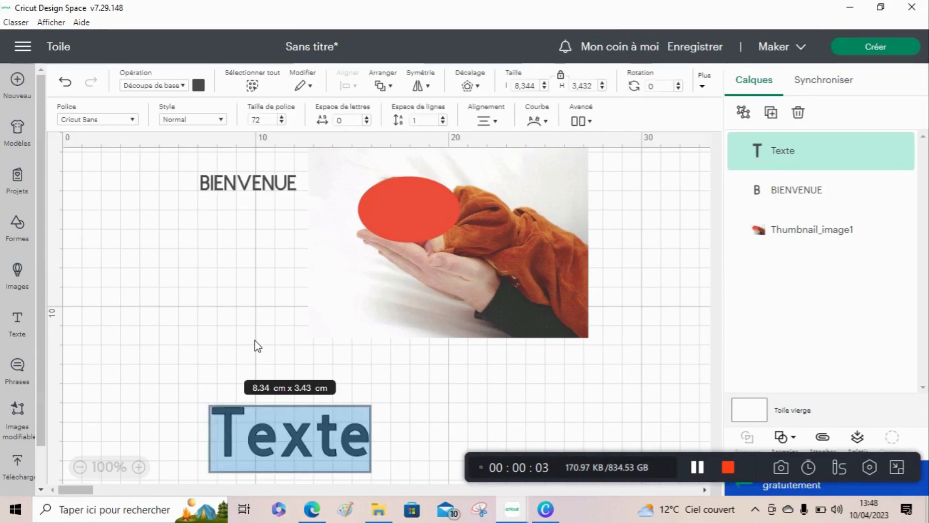
pyautogui.click(126, 119)
pyautogui.click(187, 134)
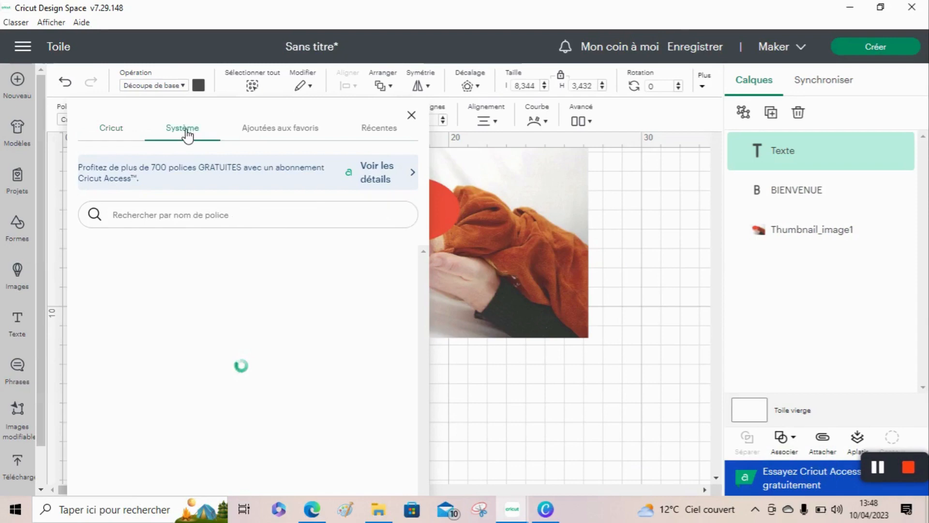
pyautogui.click(224, 220)
pyautogui.write('bl')
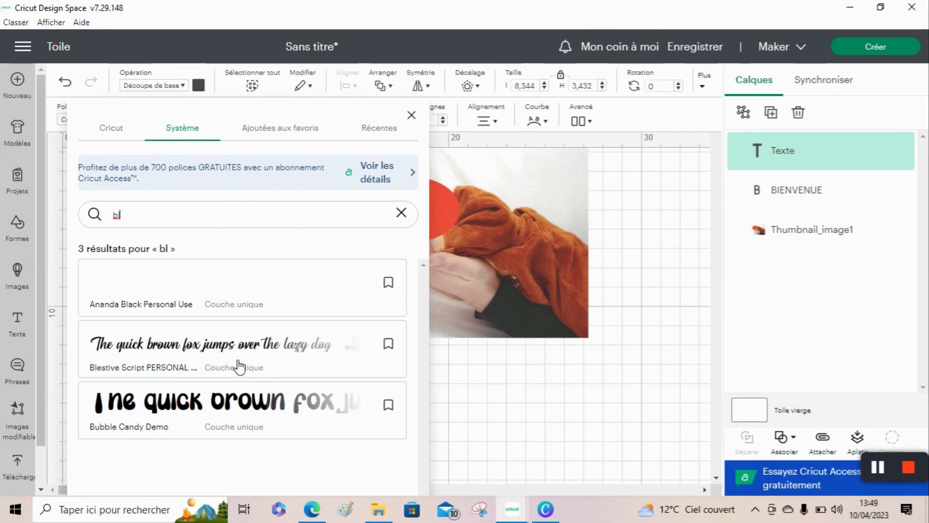
pyautogui.click(296, 368)
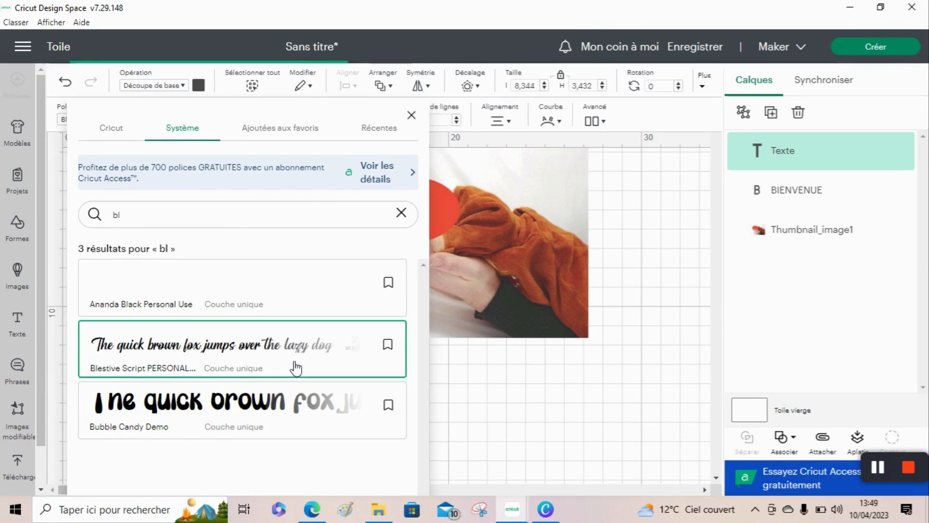
pyautogui.click(574, 399)
# Step: Replace the new text's placeholder with "à notre petit prince"
pyautogui.click(248, 446)
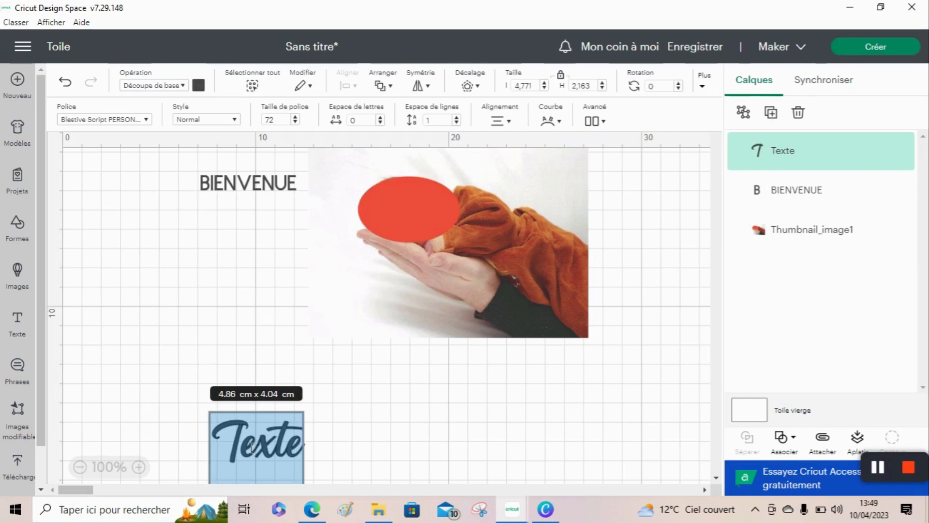
pyautogui.click(251, 447)
pyautogui.hotkey('ctrl', 'a')
pyautogui.write('à')
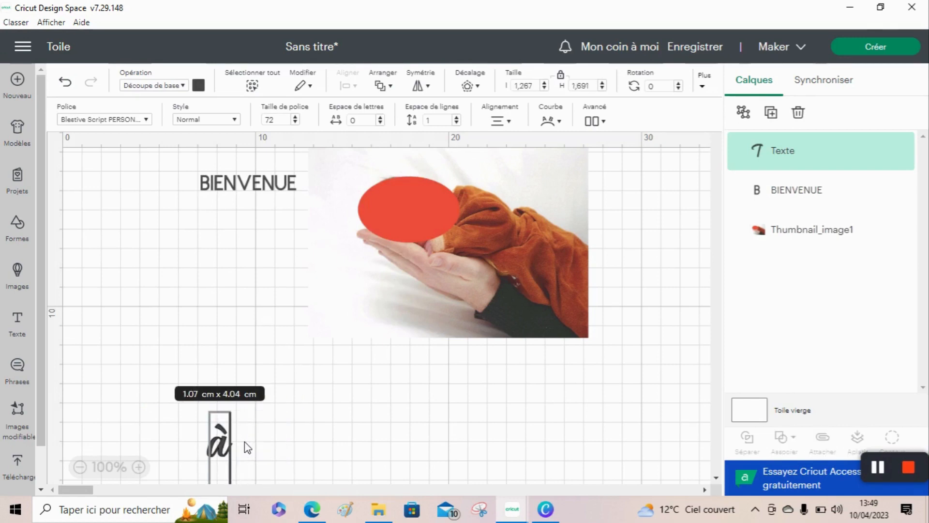
pyautogui.write(' notr')
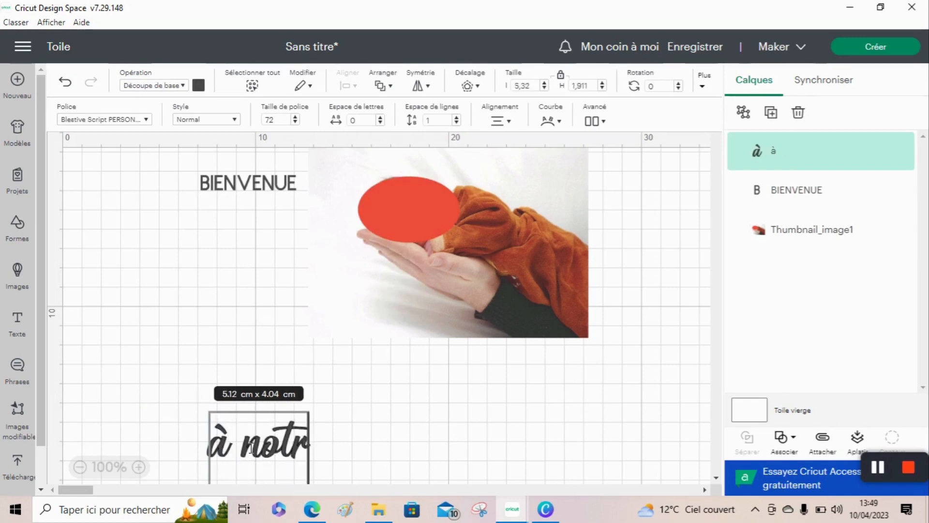
pyautogui.write('e petit prince')
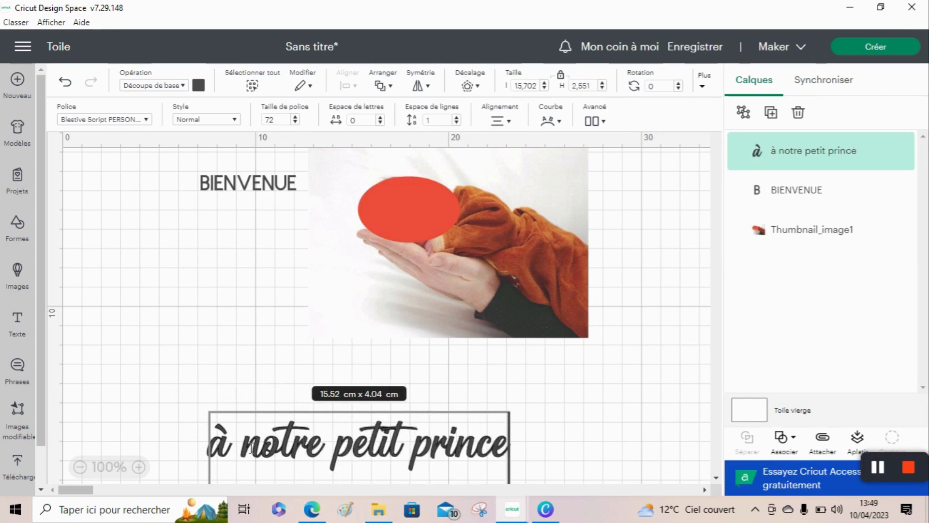
# Step: Set the width of the "à notre petit prince" text to 4.13 cm
pyautogui.click(521, 88)
pyautogui.write('4.13')
pyautogui.press('Return')
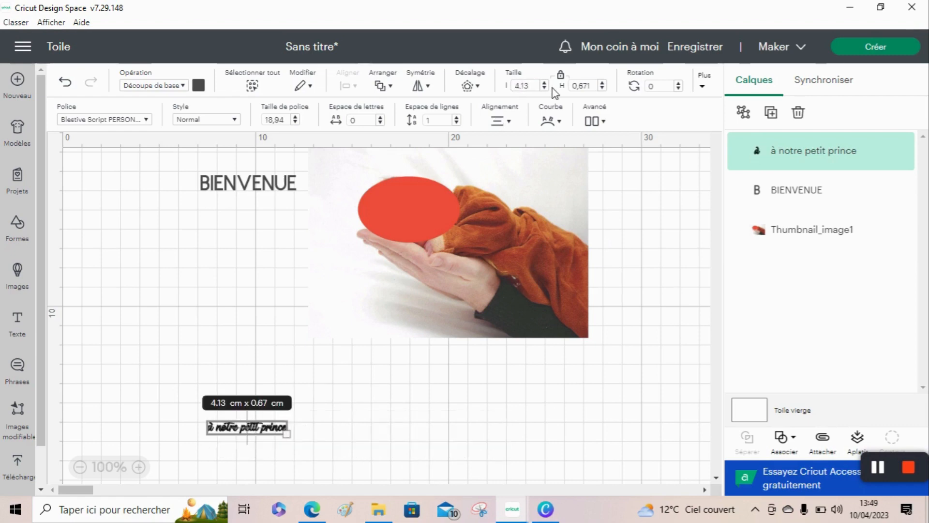
# Step: Change the "à notre petit prince" text's operation to Imprimer puis découper and place it just below BIENVENUE
pyautogui.click(167, 87)
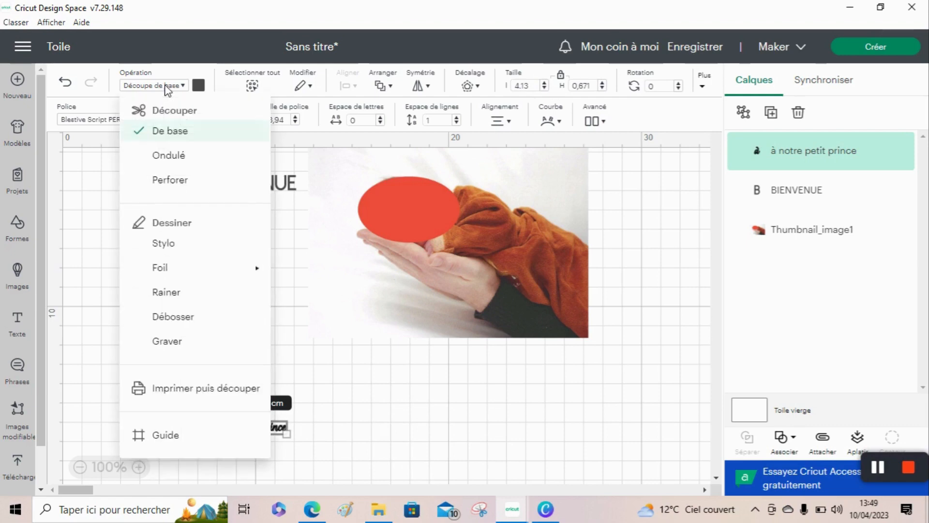
pyautogui.click(177, 387)
pyautogui.moveTo(261, 436); pyautogui.dragTo(264, 213)
pyautogui.click(266, 236)
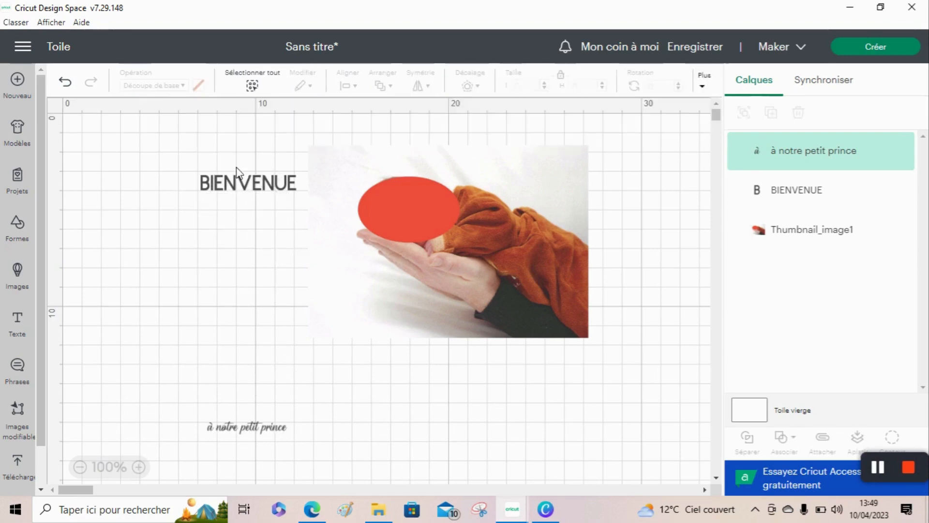
# Step: Centre the BIENVENUE and "à notre petit prince" texts horizontally on each other and attach them together
pyautogui.moveTo(235, 169); pyautogui.dragTo(245, 228)
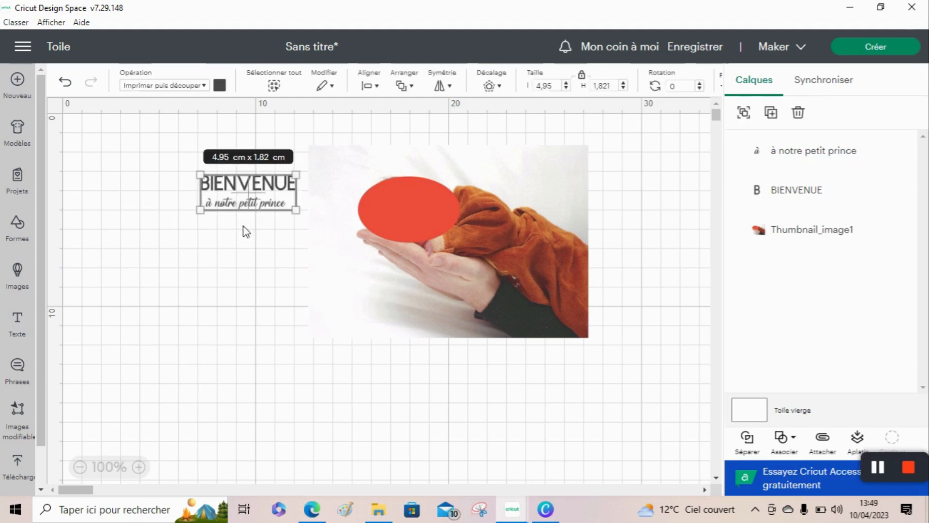
pyautogui.click(376, 87)
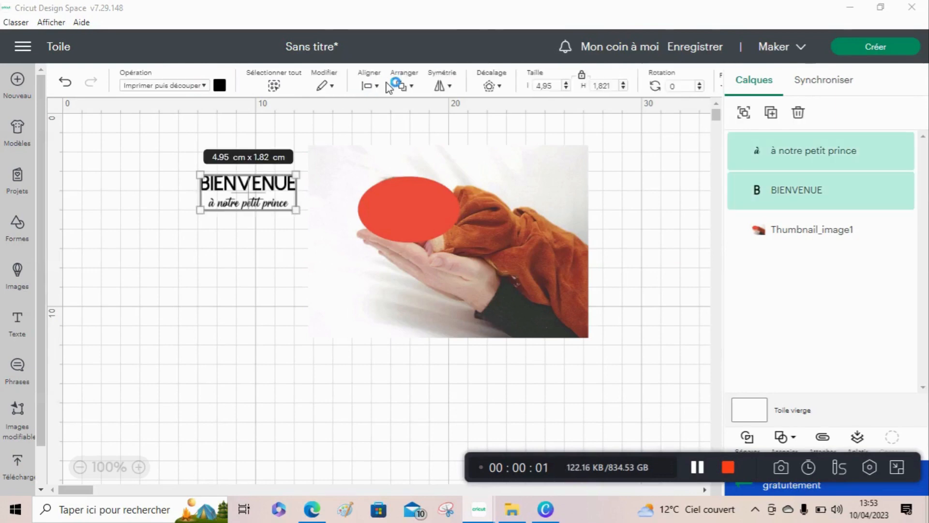
pyautogui.click(370, 86)
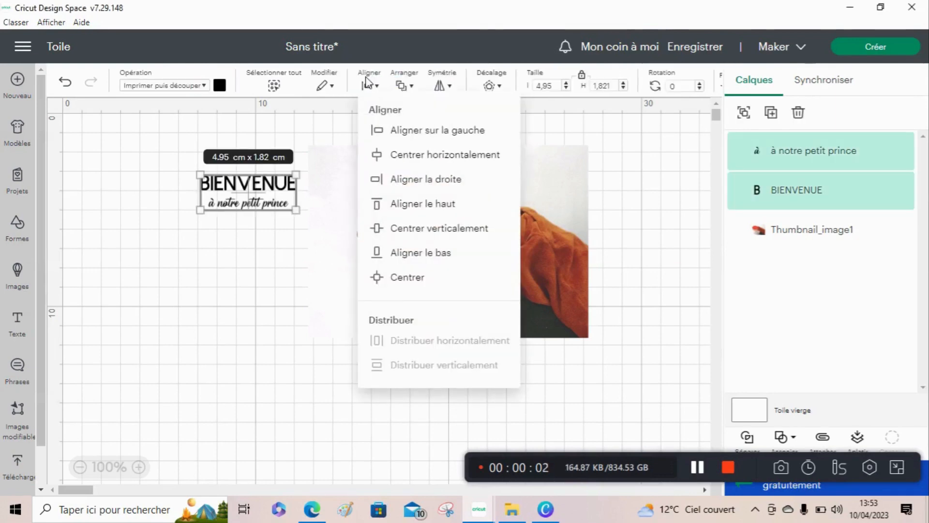
pyautogui.click(404, 156)
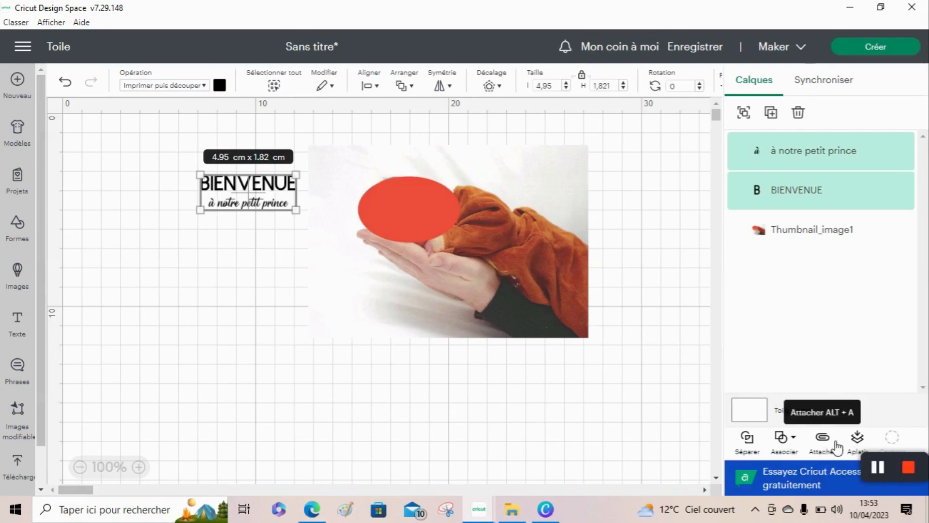
pyautogui.hotkey('alt', 'a')
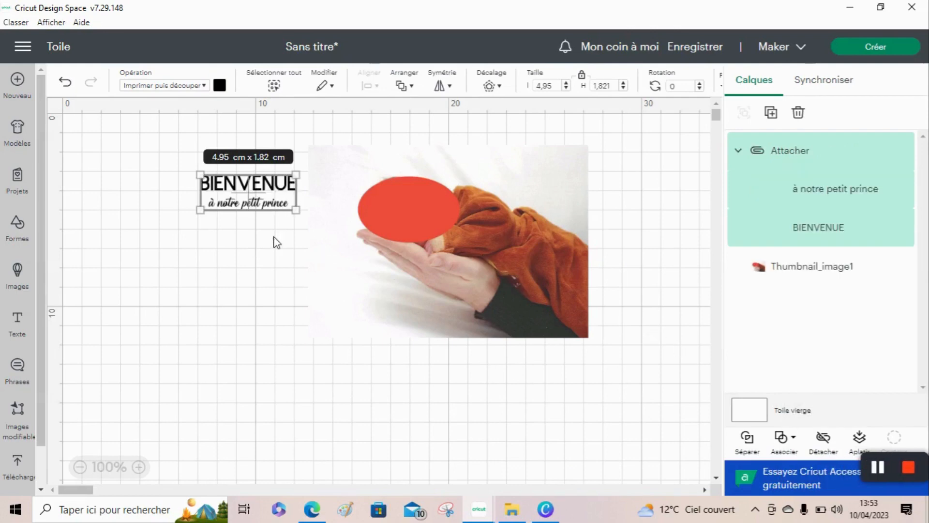
# Step: Add a new text object to the canvas and set its font to the system font Arial
pyautogui.click(223, 270)
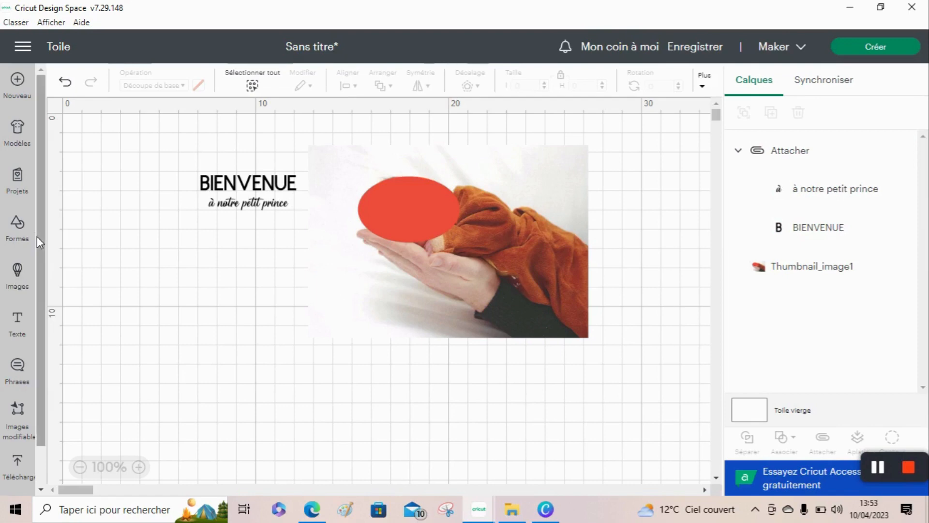
pyautogui.click(16, 324)
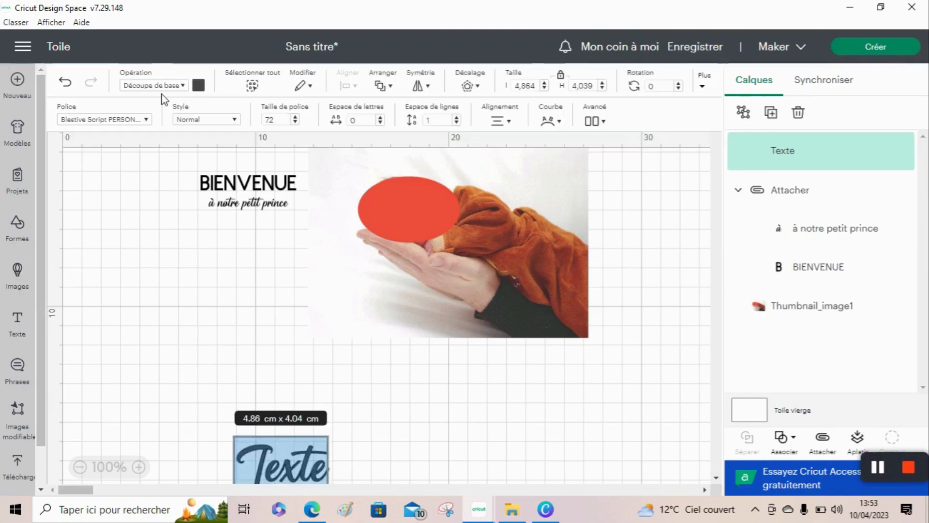
pyautogui.click(146, 122)
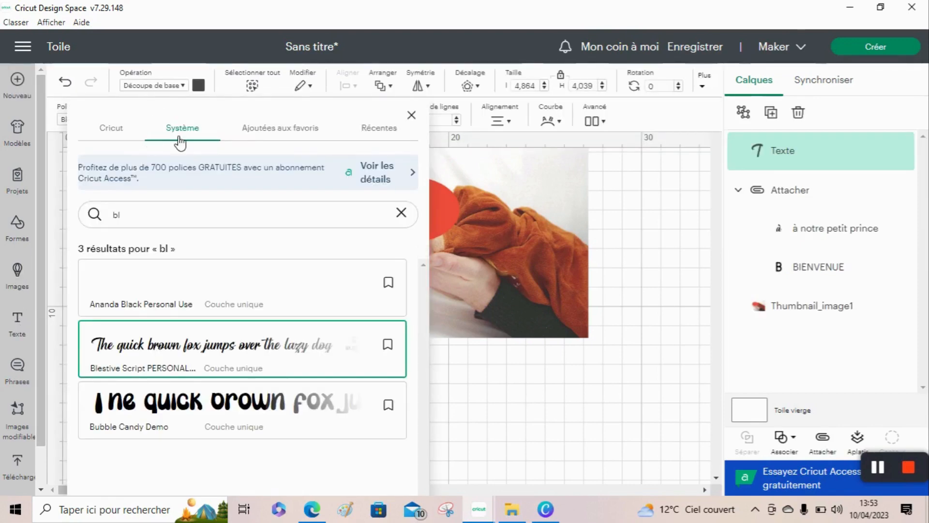
pyautogui.click(402, 215)
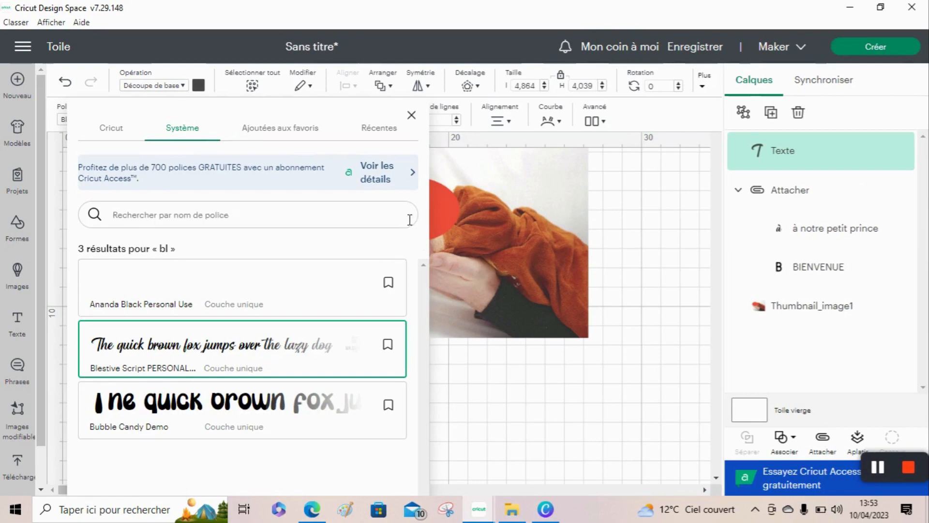
pyautogui.write('a')
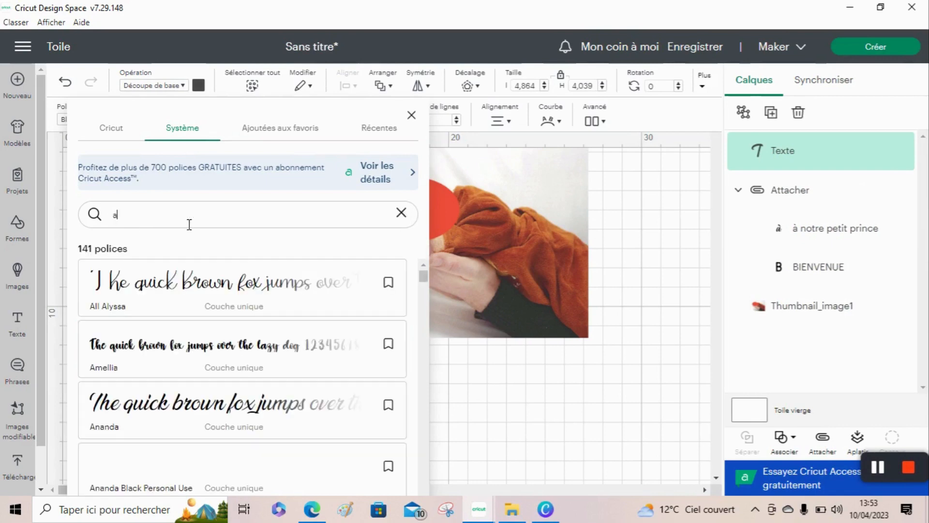
pyautogui.write('rial')
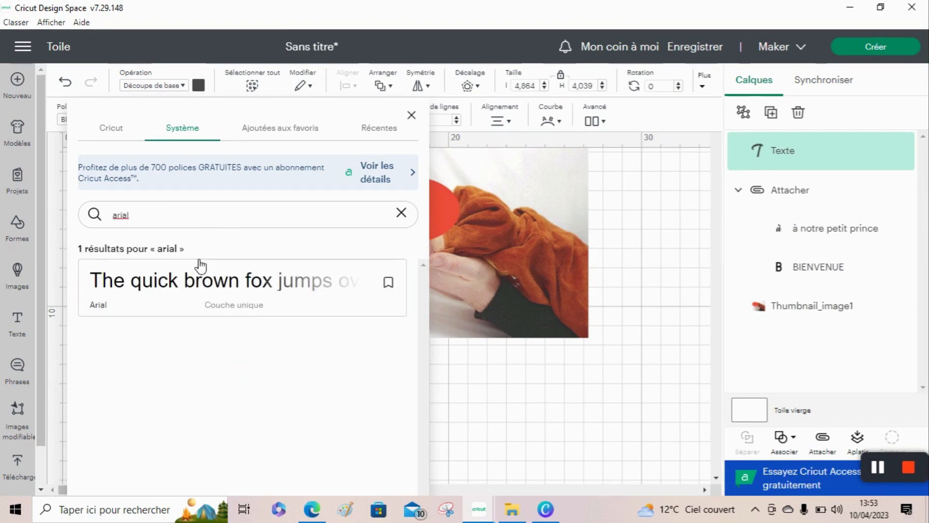
pyautogui.click(188, 293)
pyautogui.click(313, 405)
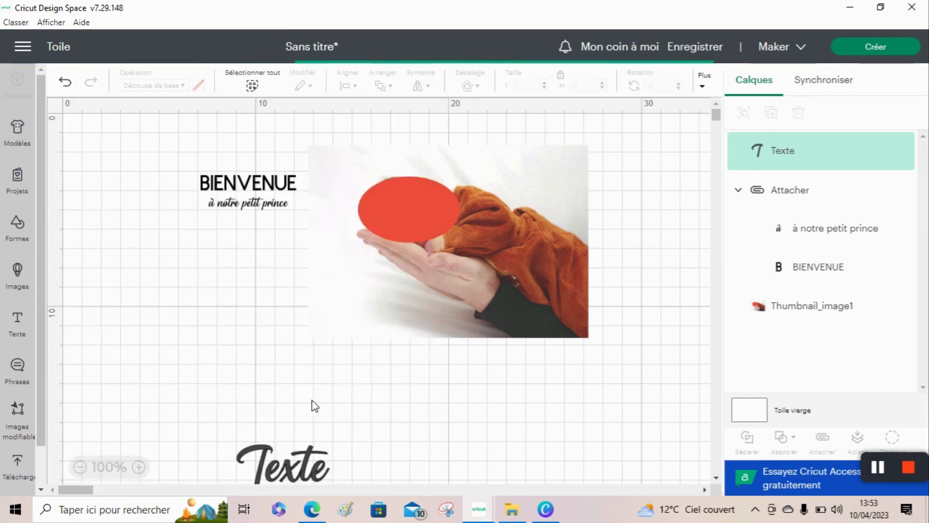
# Step: Replace the Arial text's placeholder with the baby's first name in capitals and set its width to 4.49 cm
pyautogui.doubleClick(339, 438)
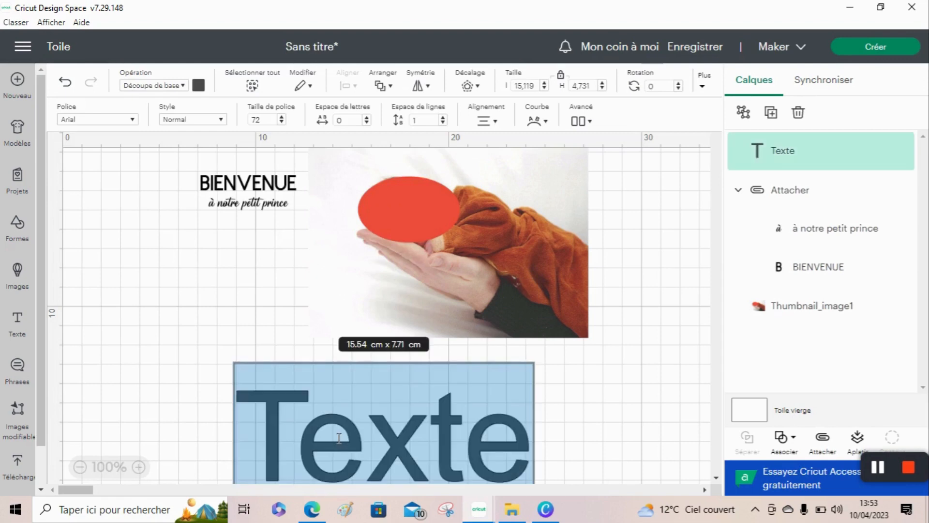
pyautogui.write('MARCUS')
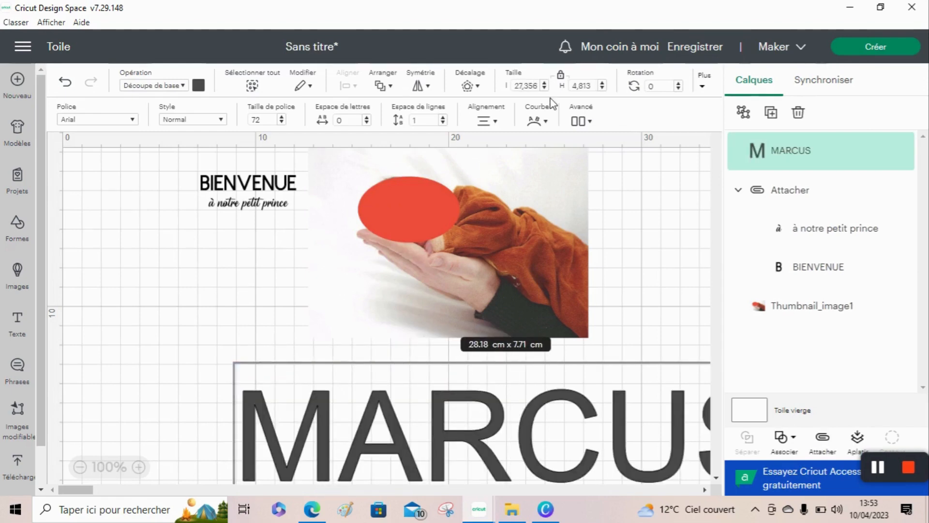
pyautogui.click(517, 90)
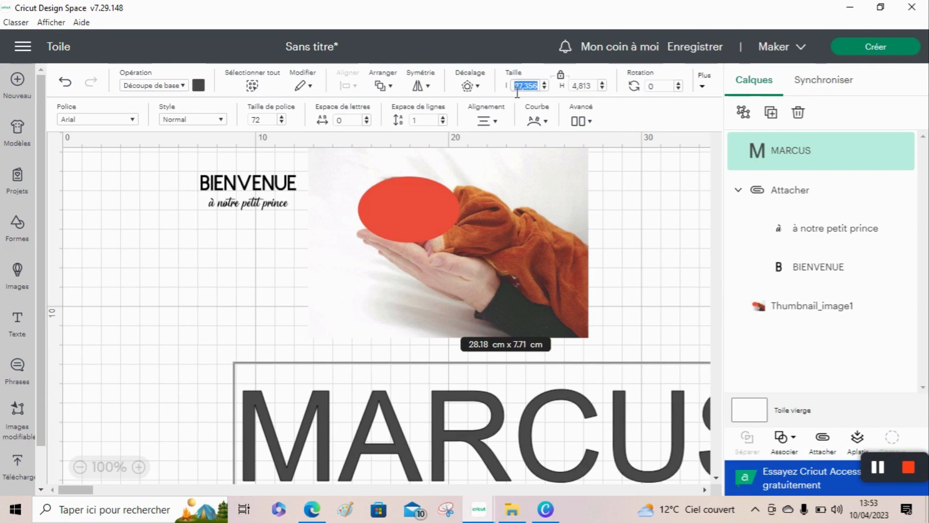
pyautogui.write('4,49')
pyautogui.press('Return')
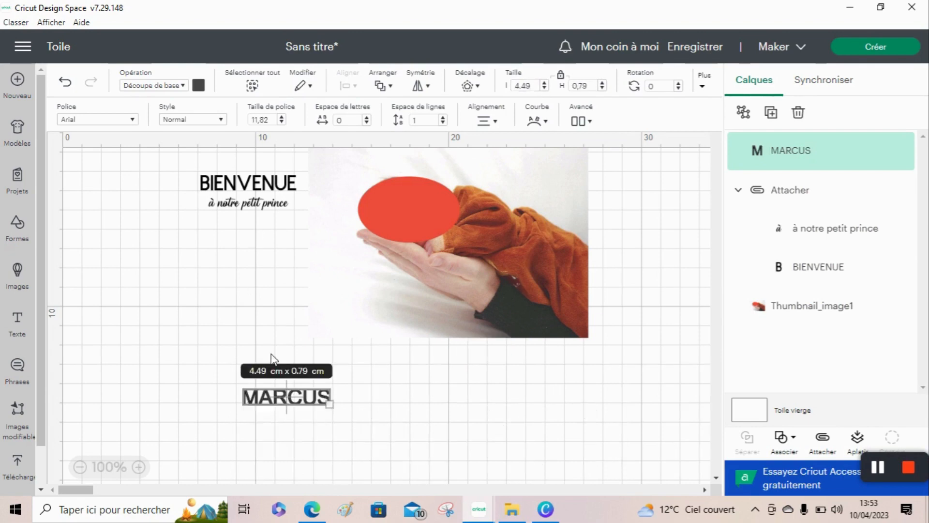
# Step: Move the first-name text below "à notre petit prince" and centre it horizontally with the attached BIENVENUE texts
pyautogui.moveTo(285, 402); pyautogui.dragTo(249, 240)
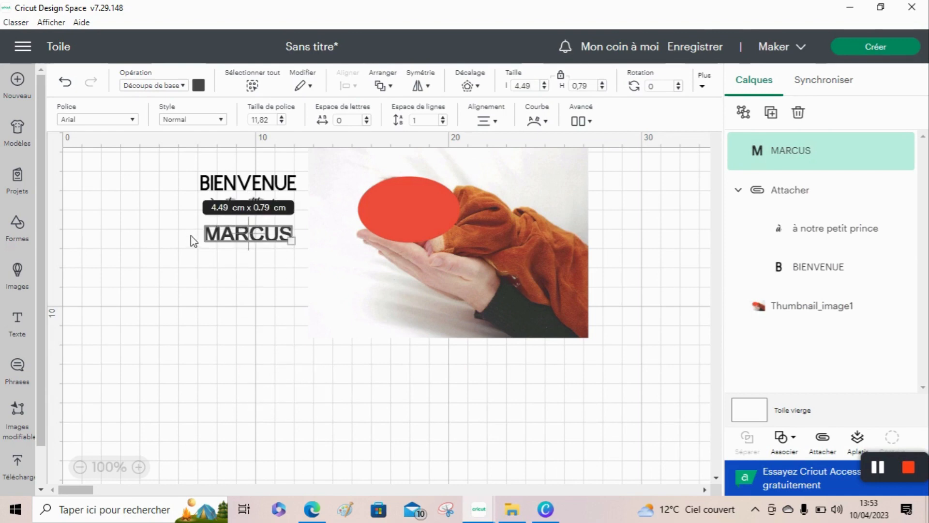
pyautogui.moveTo(259, 292); pyautogui.dragTo(258, 145)
pyautogui.click(351, 87)
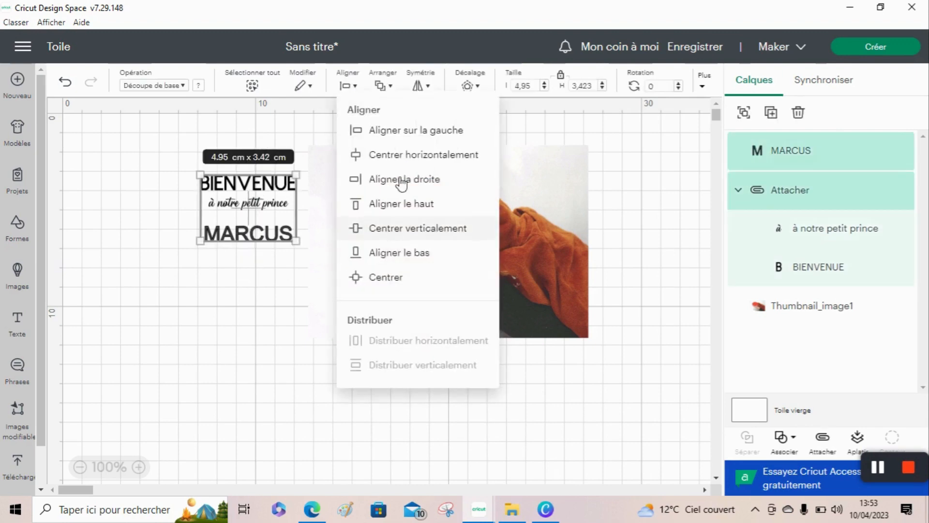
pyautogui.click(410, 165)
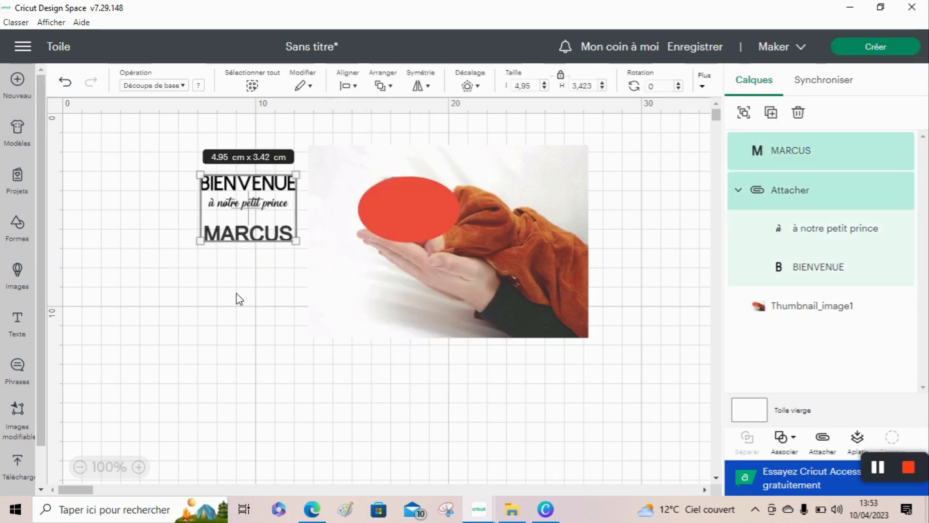
pyautogui.click(239, 298)
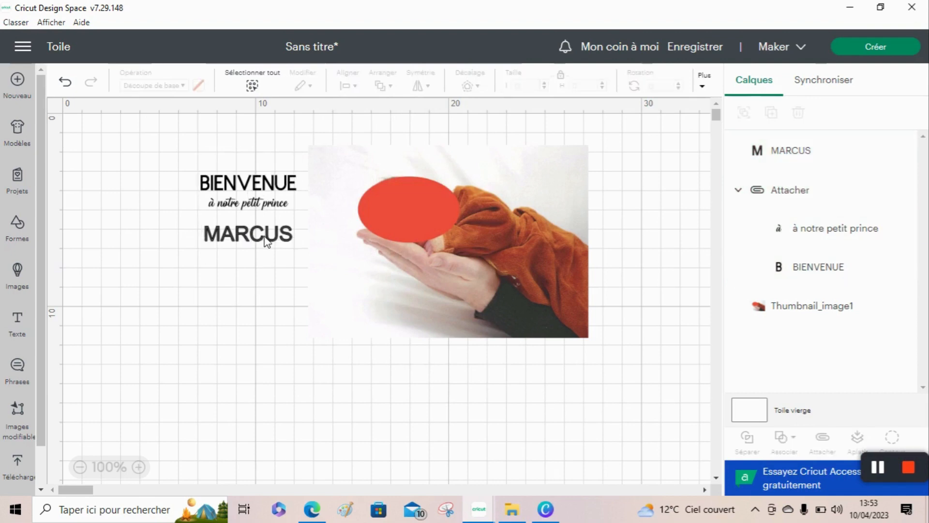
# Step: Change the first-name text's operation to Imprimer puis découper and its colour to black
pyautogui.click(266, 242)
pyautogui.click(181, 89)
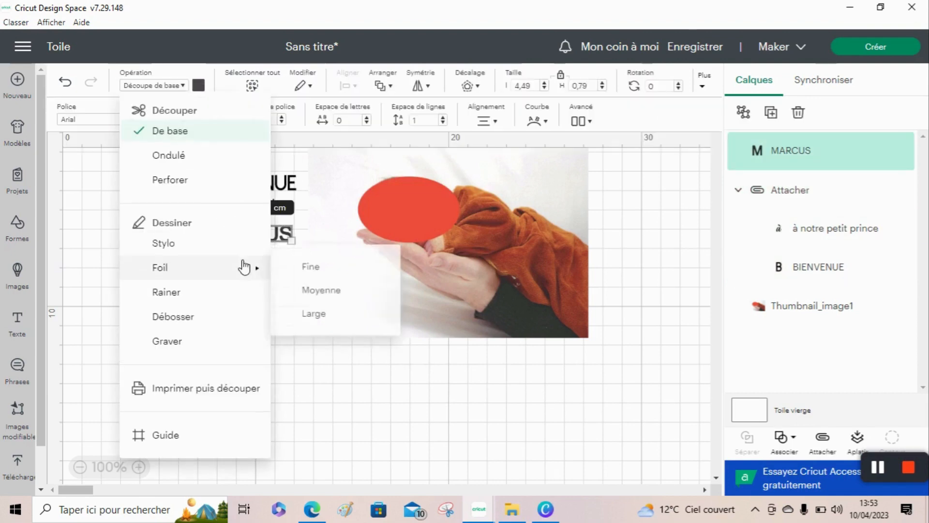
pyautogui.click(187, 388)
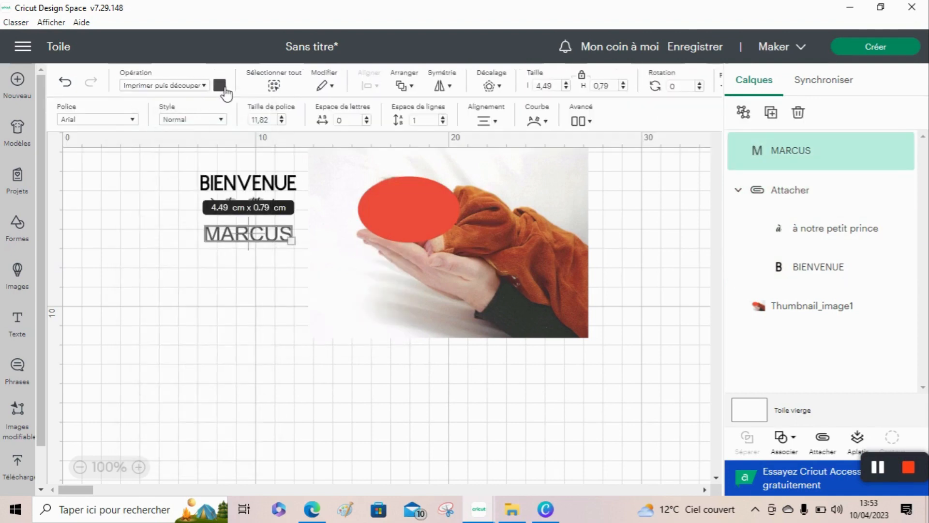
pyautogui.click(221, 87)
pyautogui.click(321, 238)
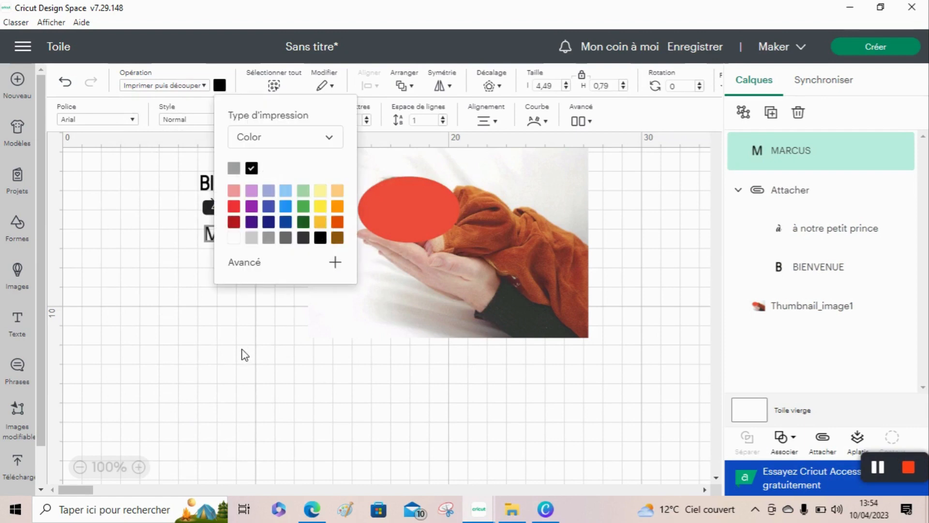
pyautogui.click(245, 356)
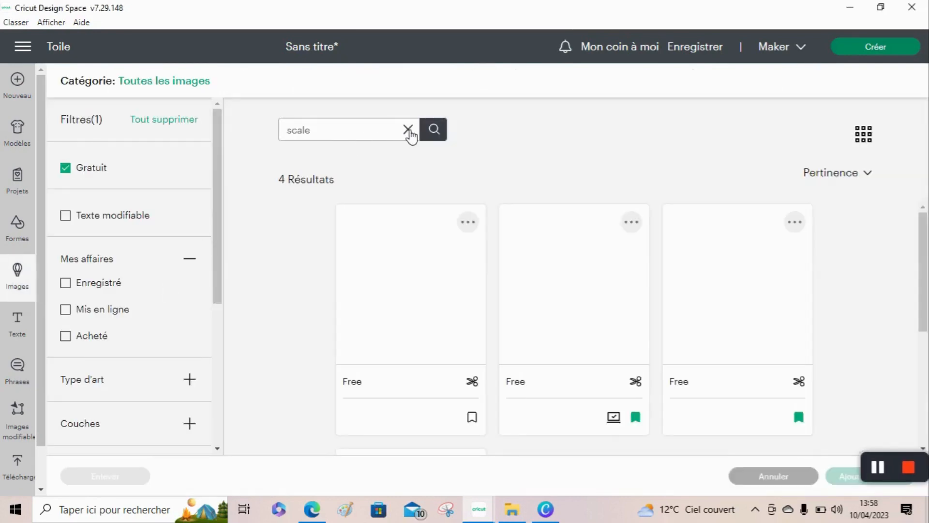
# Step: Clear the previous image search and search the free images for "horloge"
pyautogui.click(408, 131)
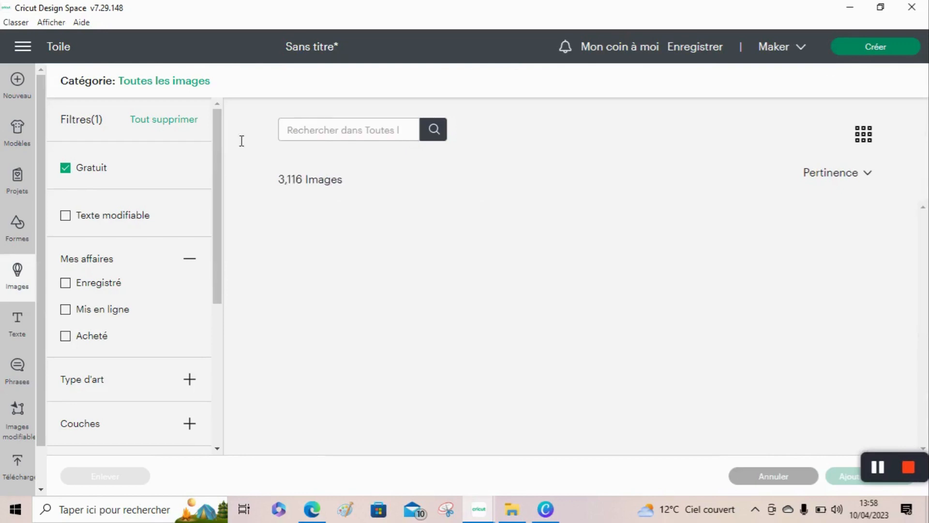
pyautogui.click(86, 171)
pyautogui.click(72, 179)
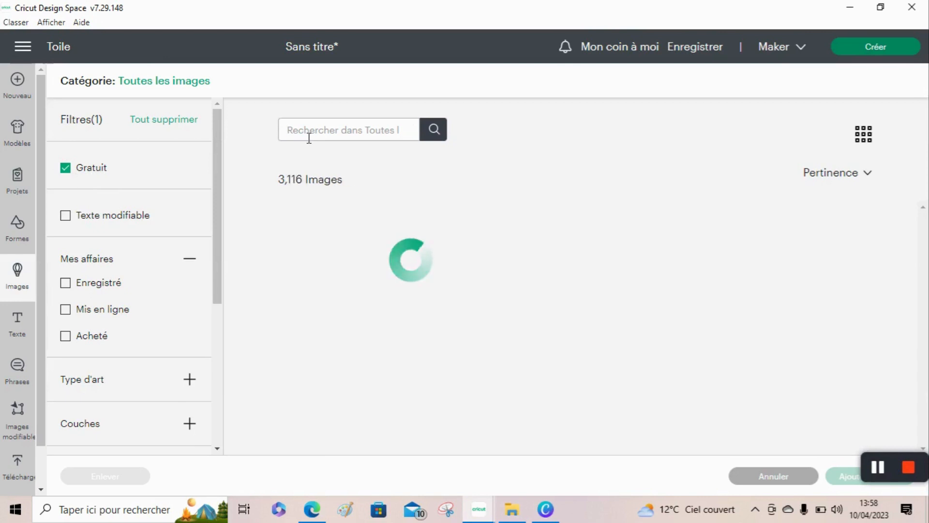
pyautogui.click(310, 138)
pyautogui.write('horloge')
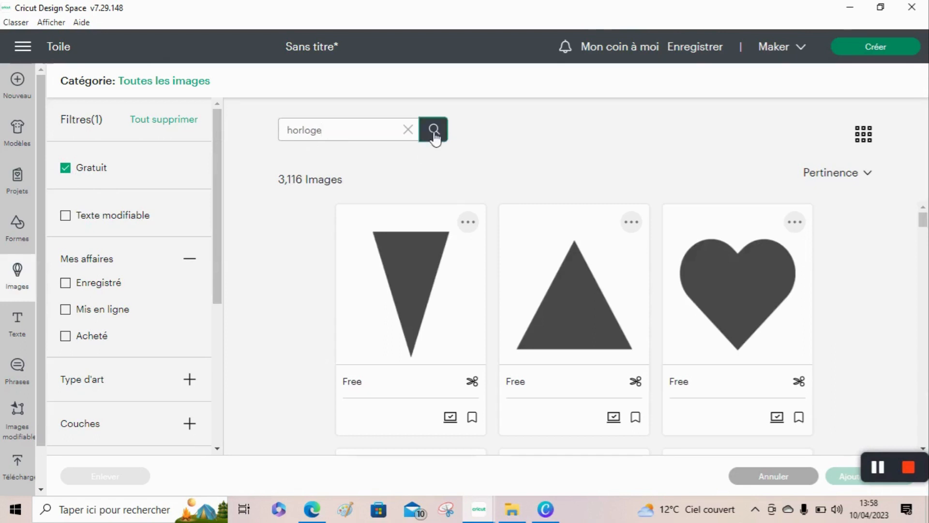
pyautogui.click(432, 130)
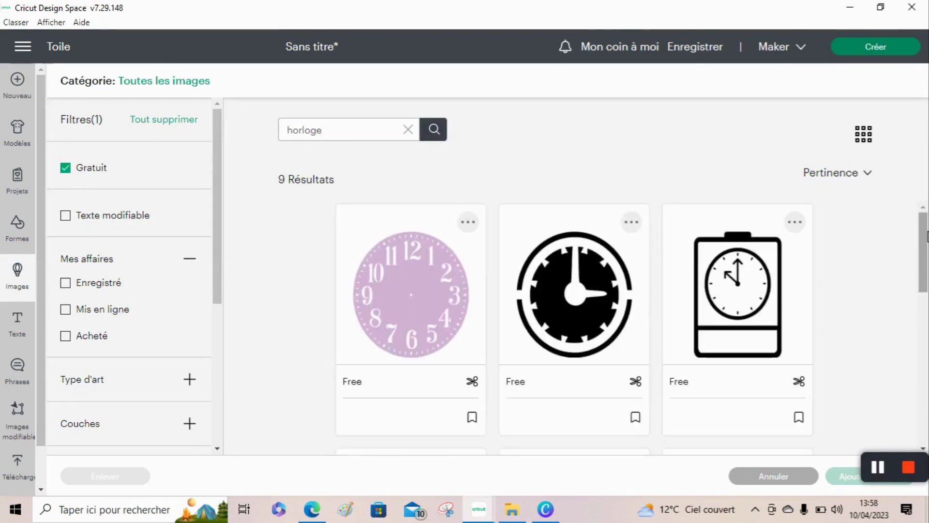
# Step: Find the round Wall Clock image with two hands and a thick black rim and add it to the canvas
pyautogui.scroll(-3, 923, 270)
pyautogui.scroll(-3, 924, 291)
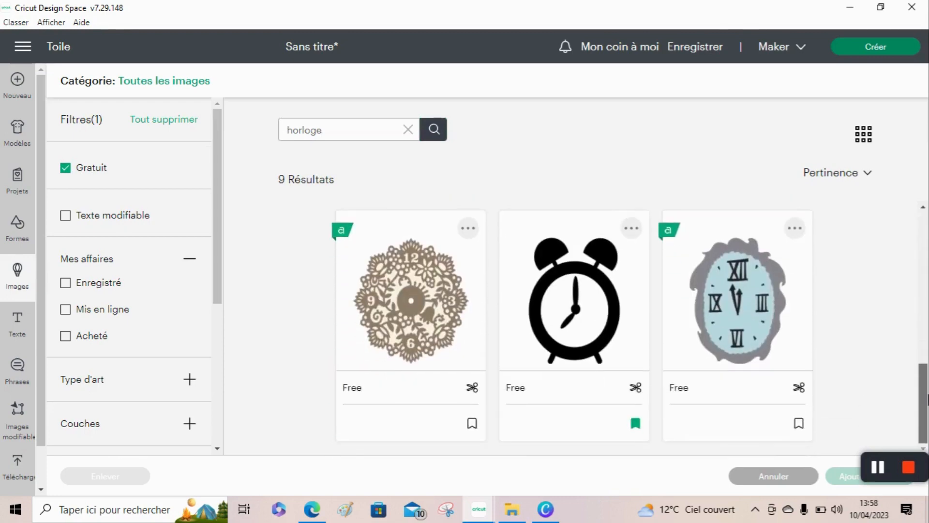
pyautogui.moveTo(925, 400); pyautogui.dragTo(924, 304)
pyautogui.click(380, 357)
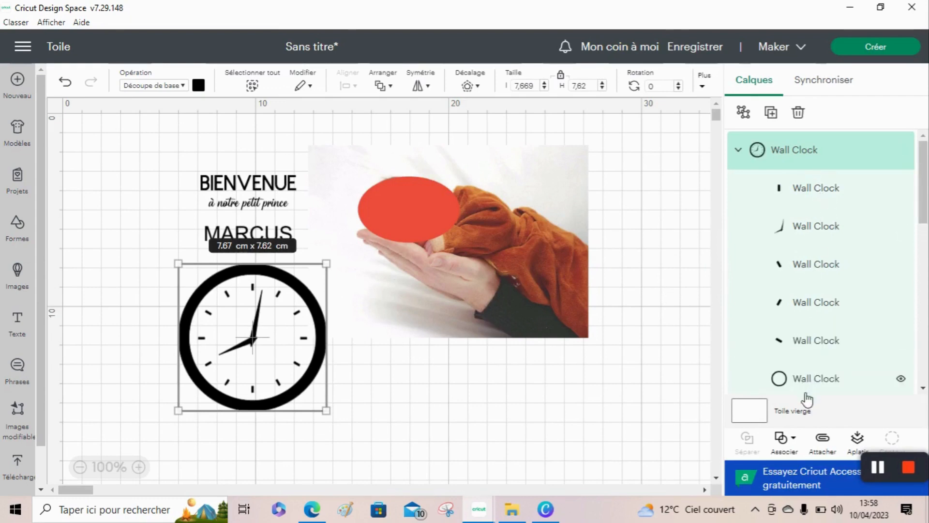
# Step: Attach the parts of the Wall Clock image together and change its operation to Imprimer puis découper
pyautogui.click(823, 441)
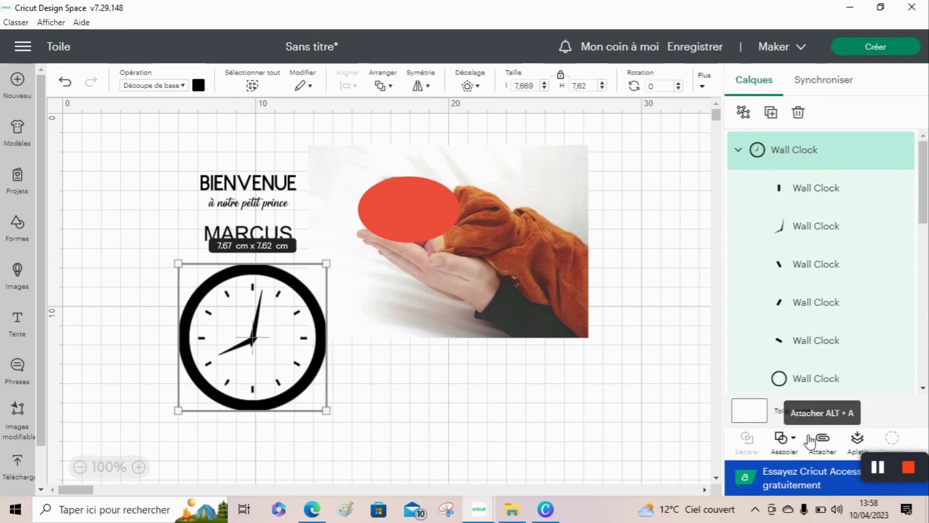
pyautogui.click(172, 86)
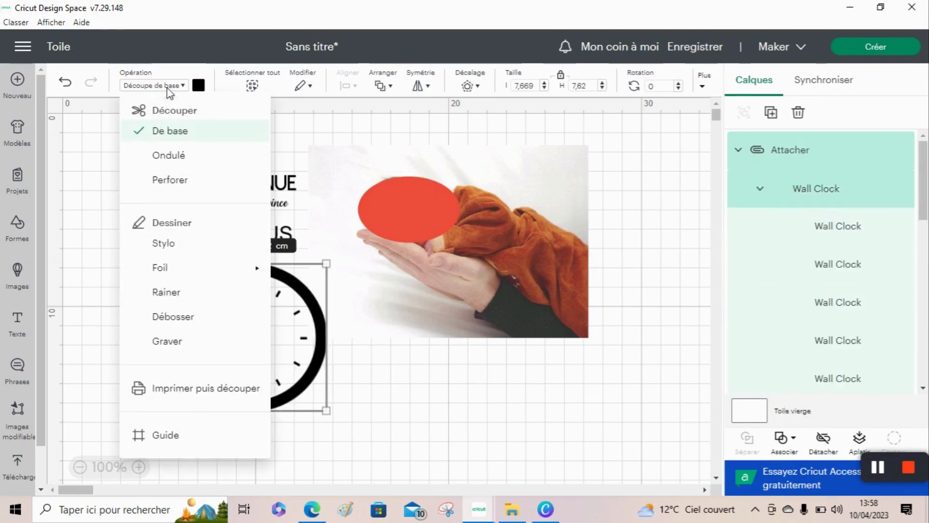
pyautogui.click(181, 393)
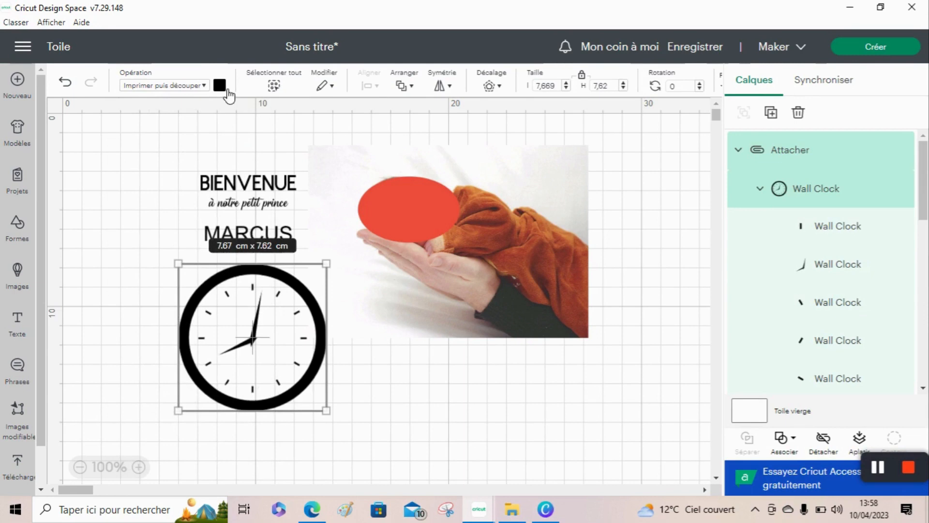
pyautogui.click(220, 85)
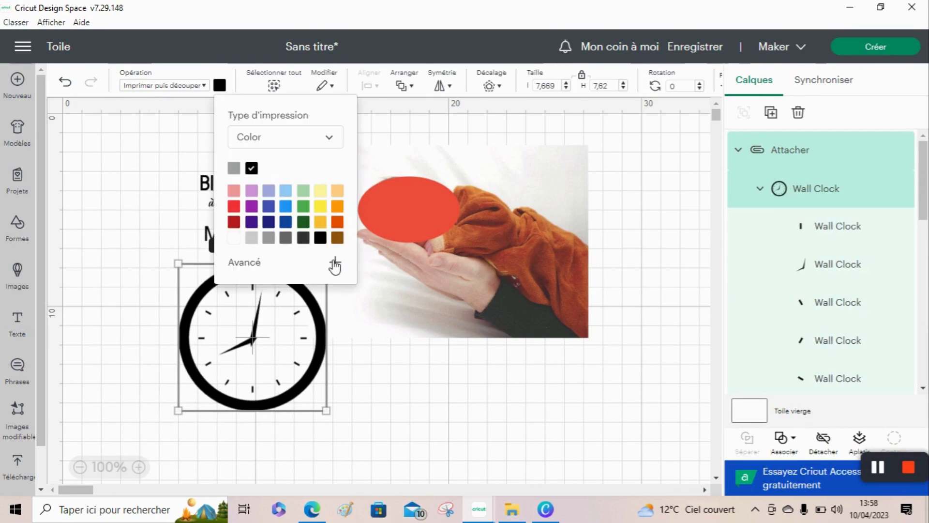
pyautogui.click(388, 439)
pyautogui.click(215, 346)
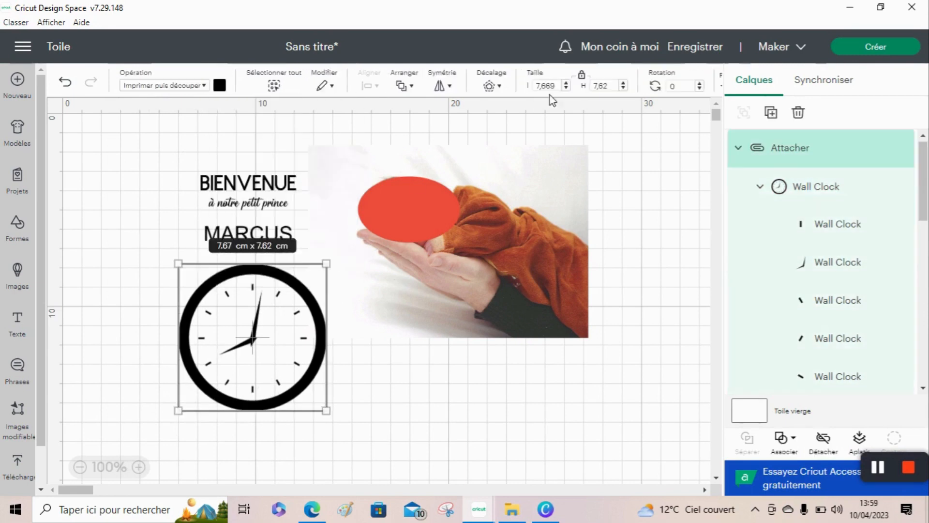
# Step: Set the Wall Clock's width to 1.36 cm and place it just below the end of the first-name text
pyautogui.moveTo(563, 91); pyautogui.dragTo(529, 90)
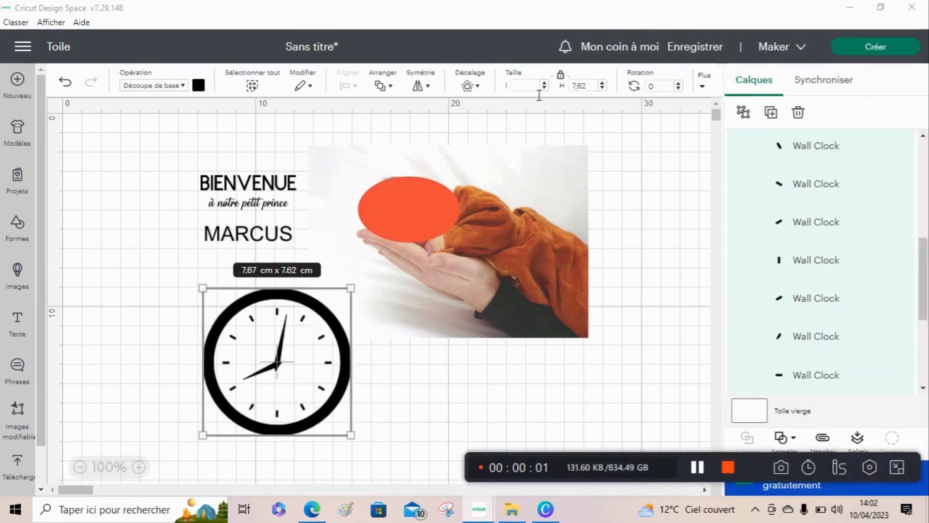
pyautogui.click(540, 95)
pyautogui.write('1,36')
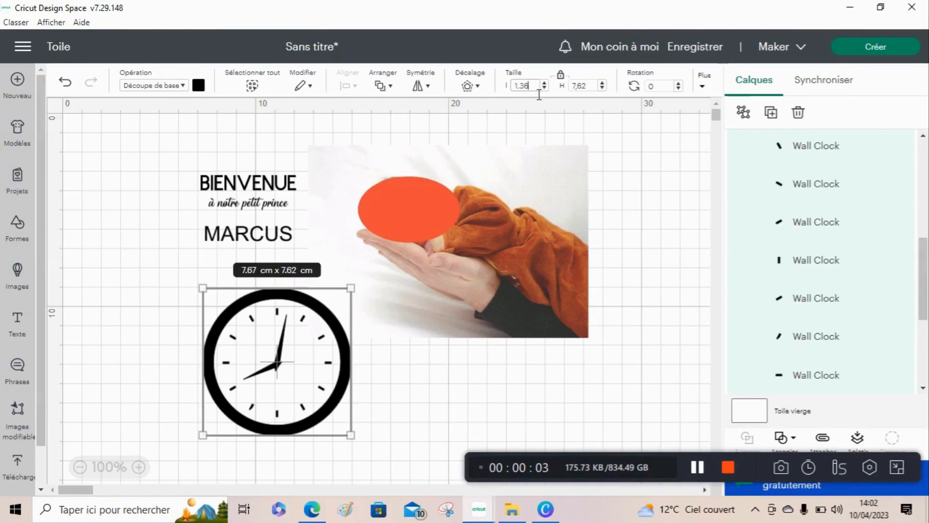
pyautogui.write('.36')
pyautogui.press('Return')
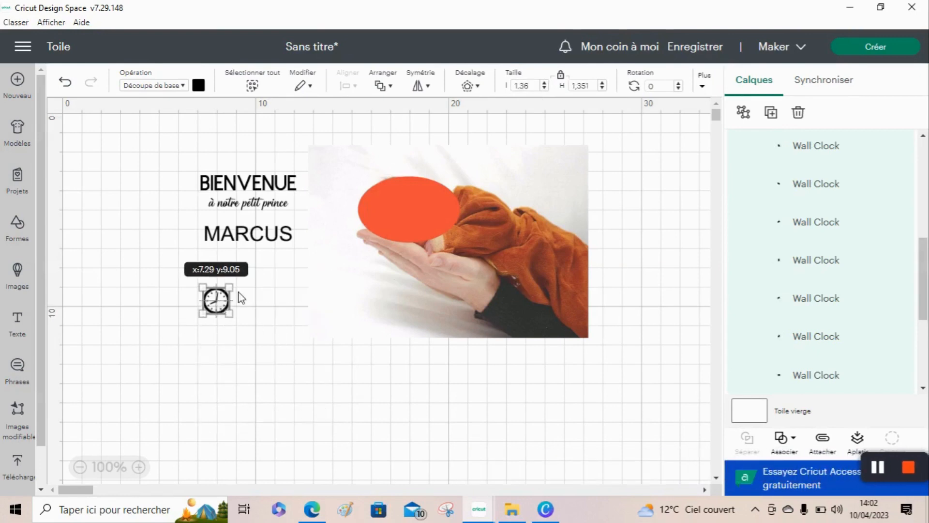
pyautogui.moveTo(219, 301); pyautogui.dragTo(238, 304)
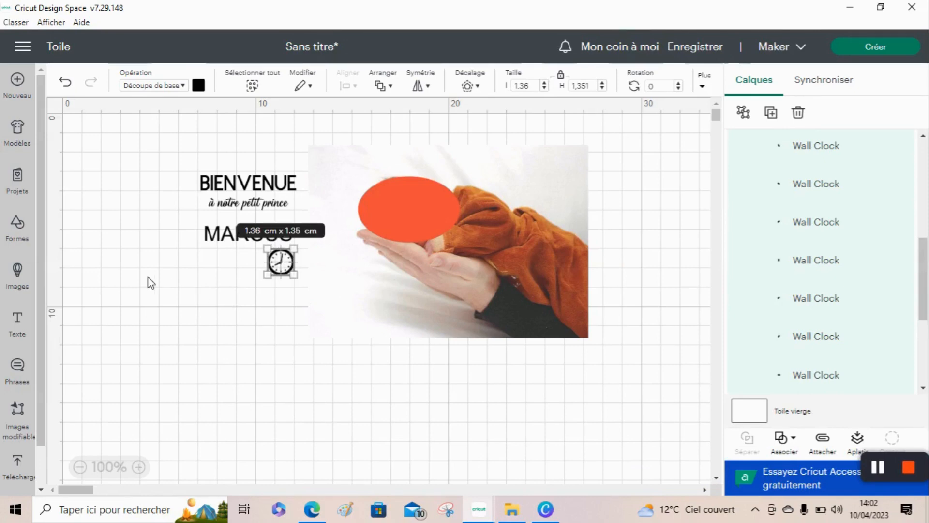
# Step: Search the free images for "scale" and add the black bathroom scale image to the canvas
pyautogui.click(18, 273)
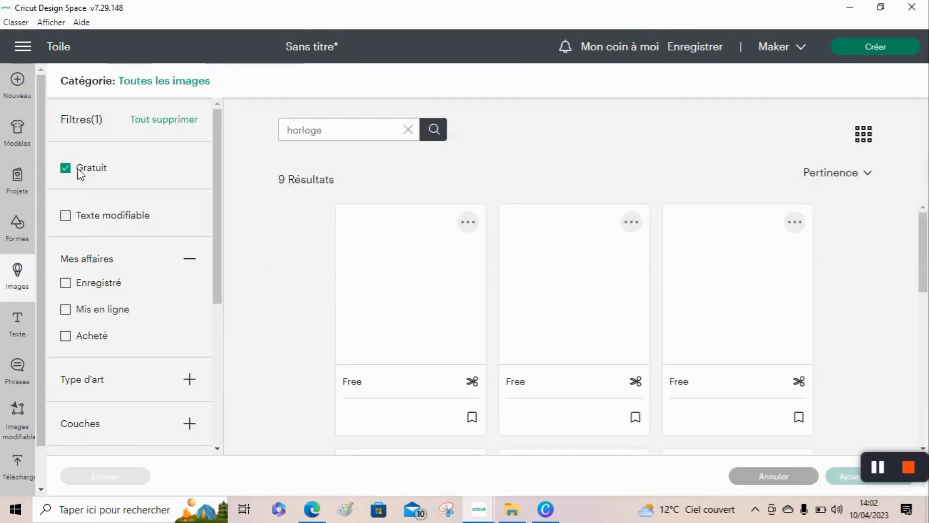
pyautogui.click(409, 131)
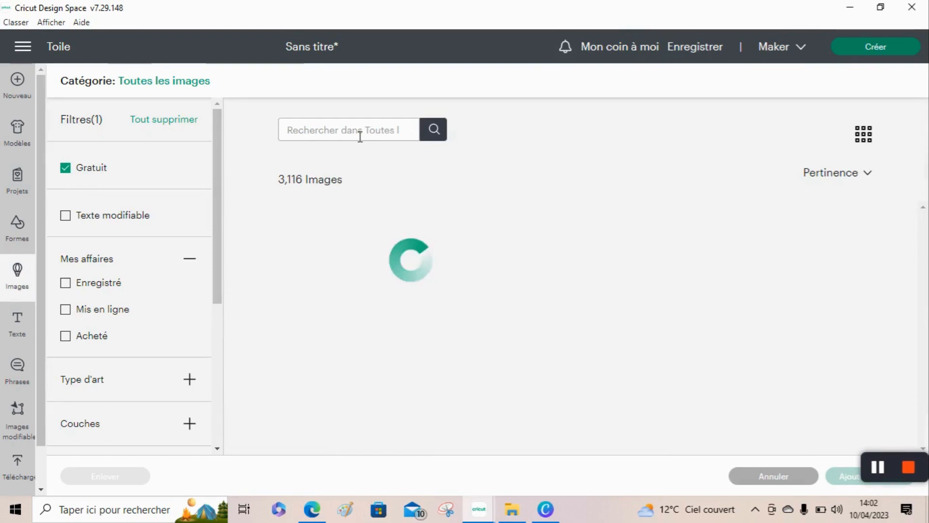
pyautogui.write('scale')
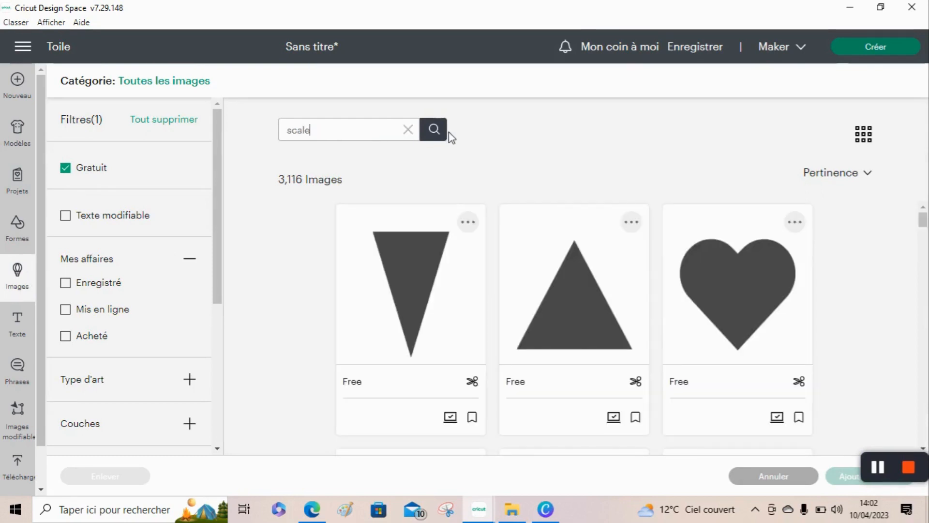
pyautogui.click(436, 128)
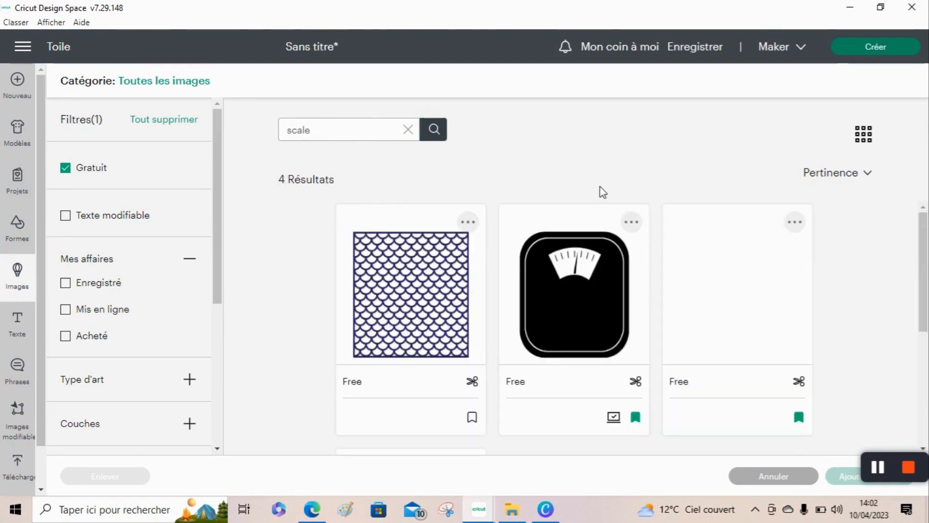
pyautogui.click(557, 329)
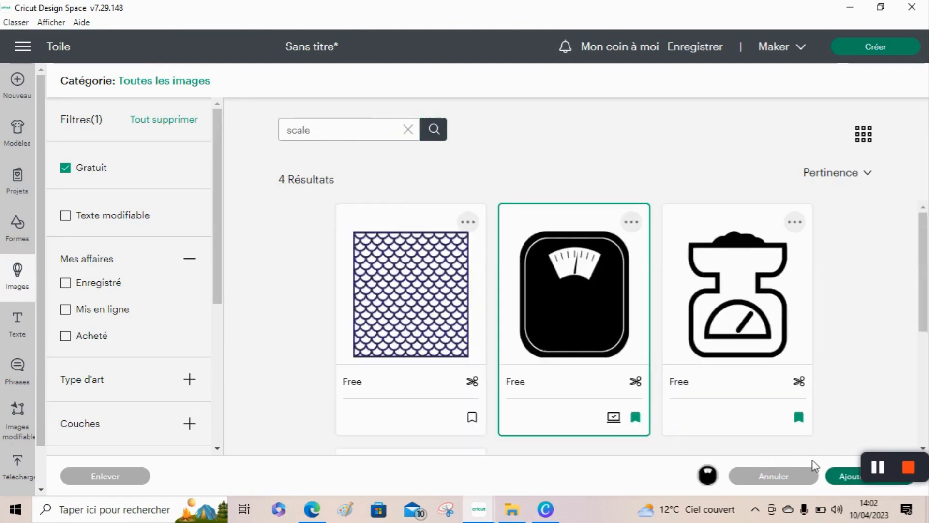
pyautogui.click(844, 484)
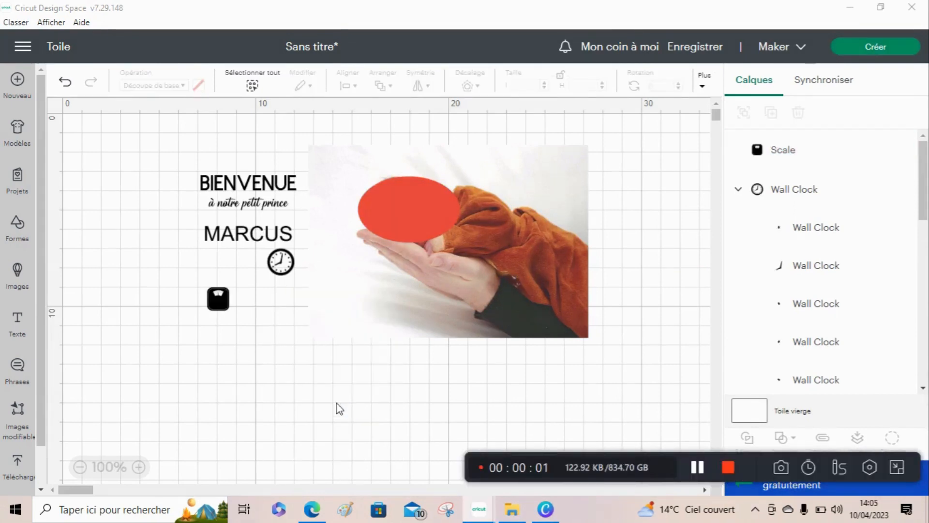
# Step: Add the black Measuring Tape image from the free "ruban mesure" image search to the canvas
pyautogui.click(28, 284)
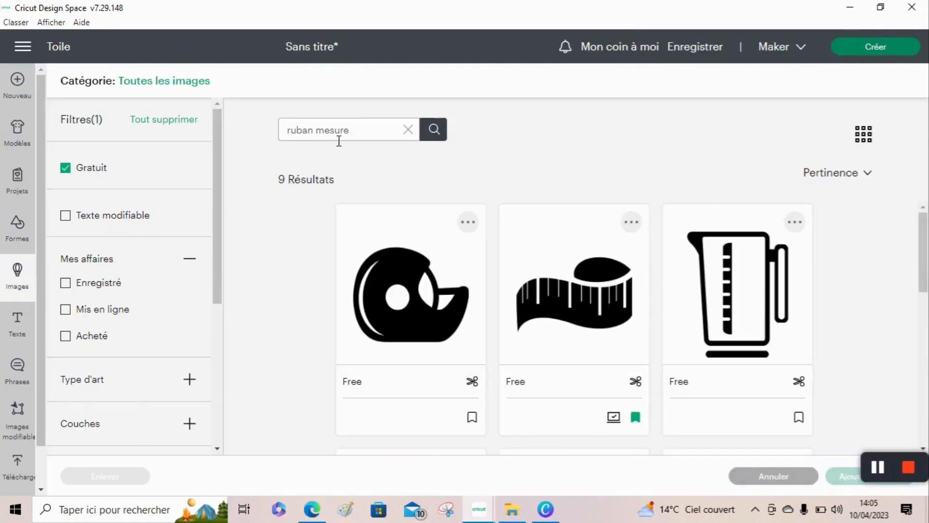
pyautogui.click(566, 322)
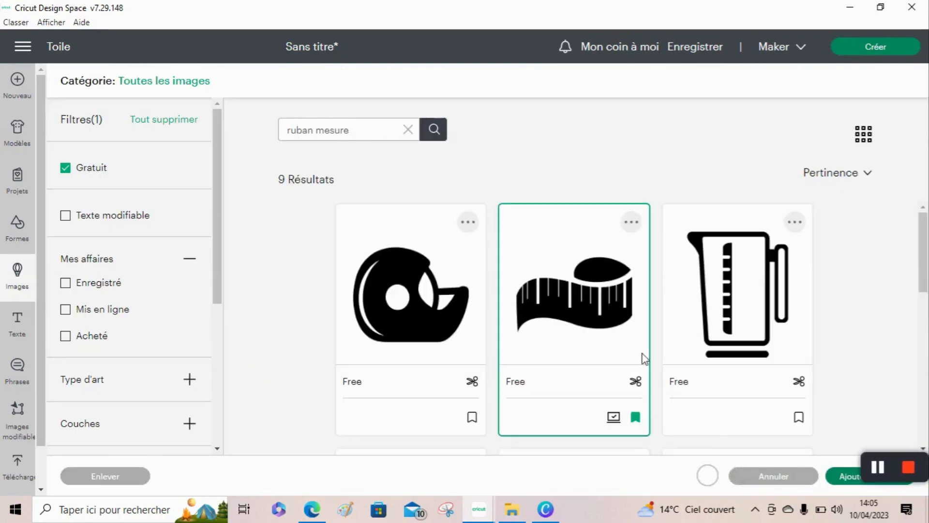
pyautogui.click(844, 478)
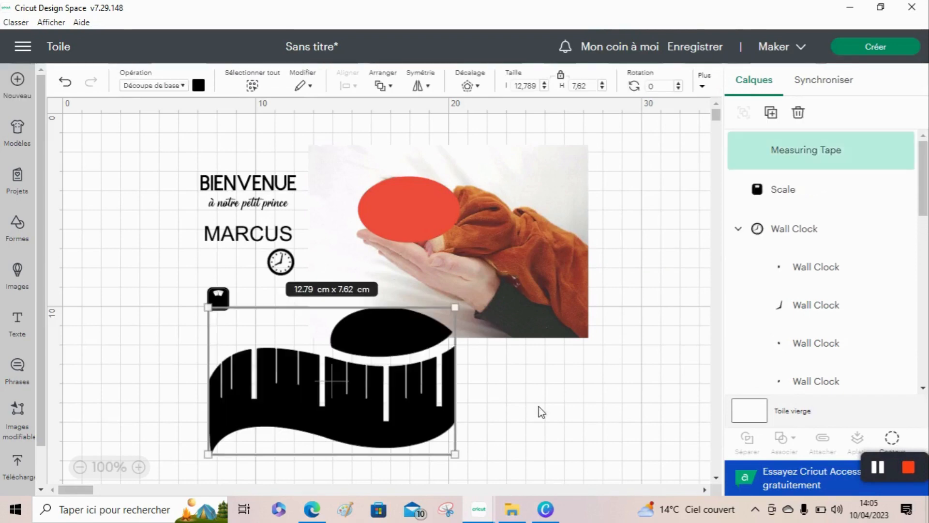
# Step: Change the Measuring Tape's operation to Imprimer puis découper and check its print colour
pyautogui.click(172, 86)
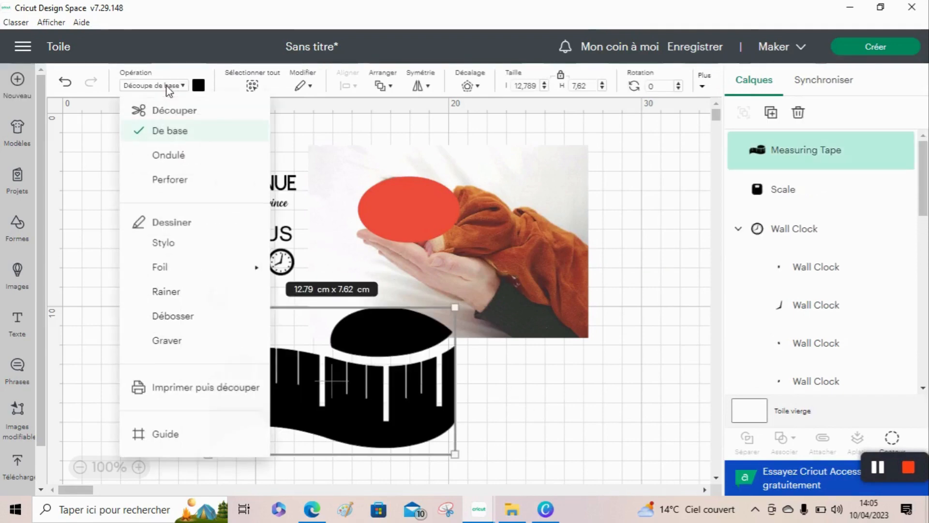
pyautogui.click(173, 389)
pyautogui.click(219, 86)
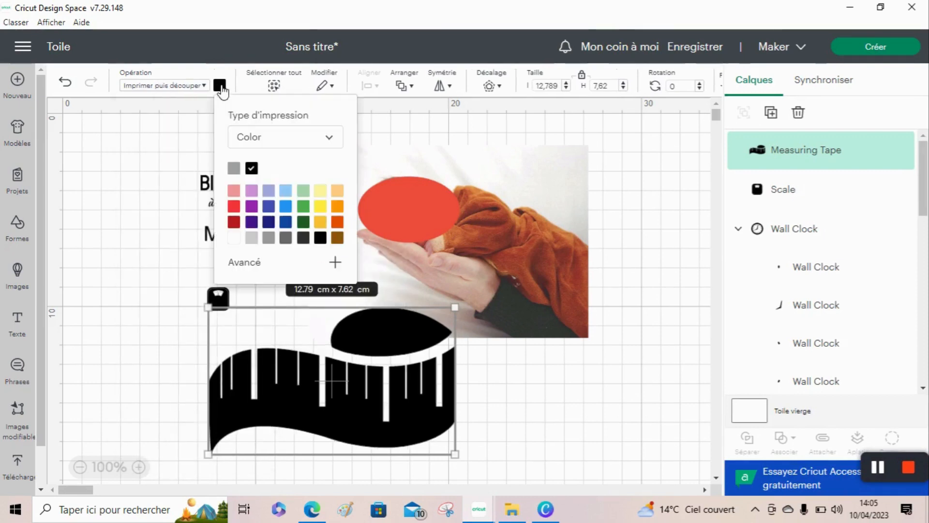
pyautogui.click(476, 391)
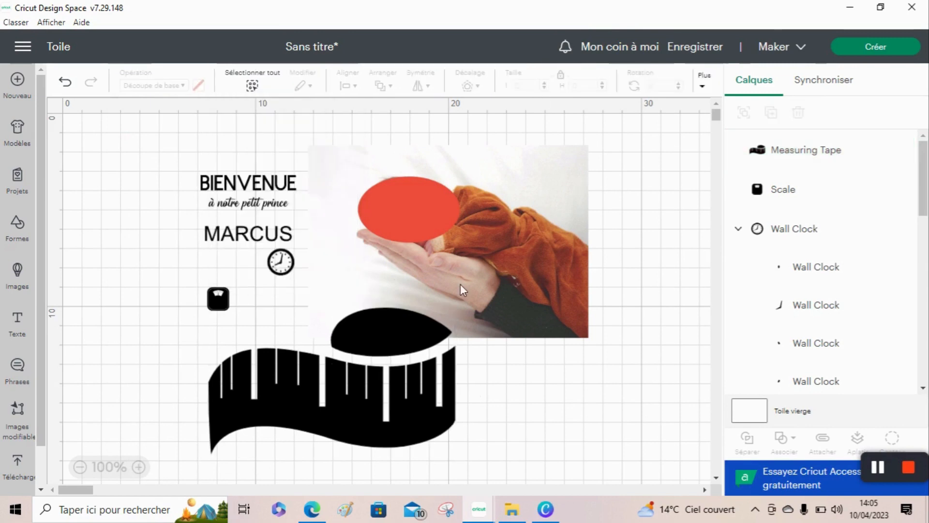
# Step: Set the Measuring Tape's width to 1.67 cm and place it beside the scale icon, below the clock
pyautogui.click(408, 379)
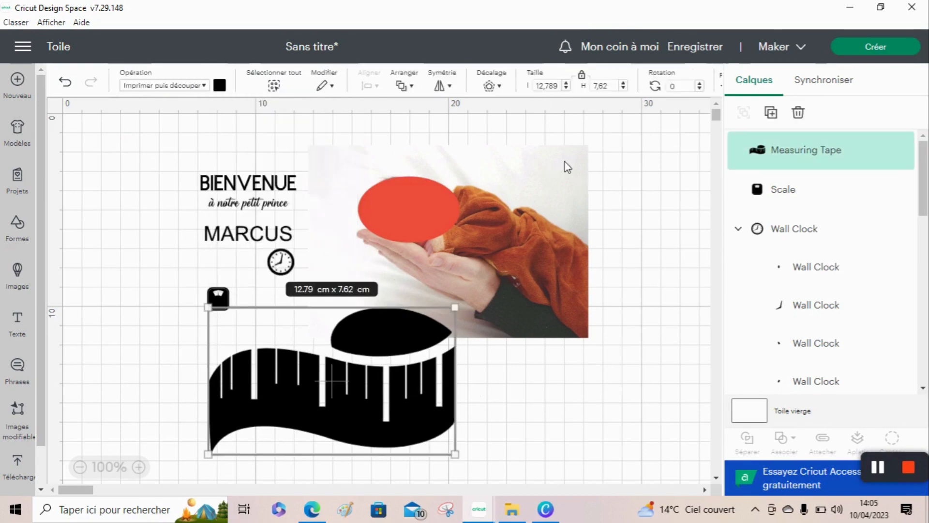
pyautogui.click(874, 468)
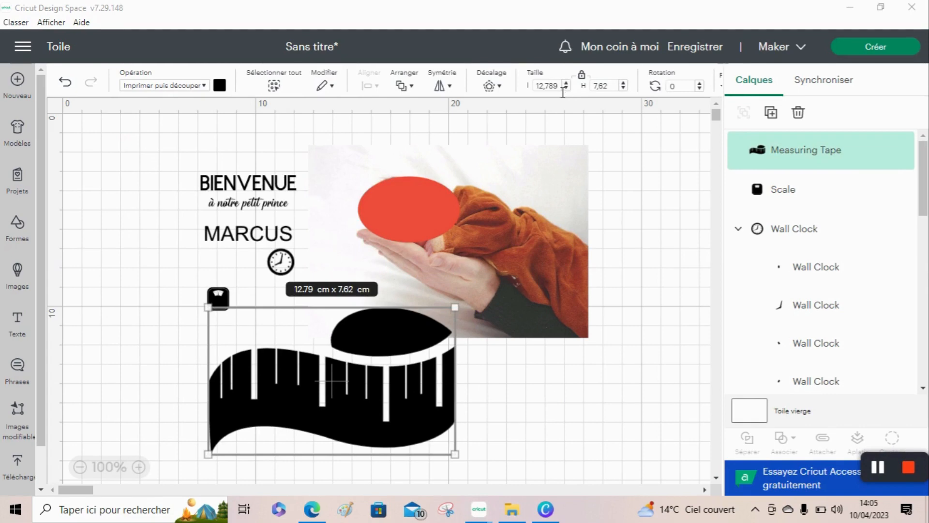
pyautogui.click(547, 85)
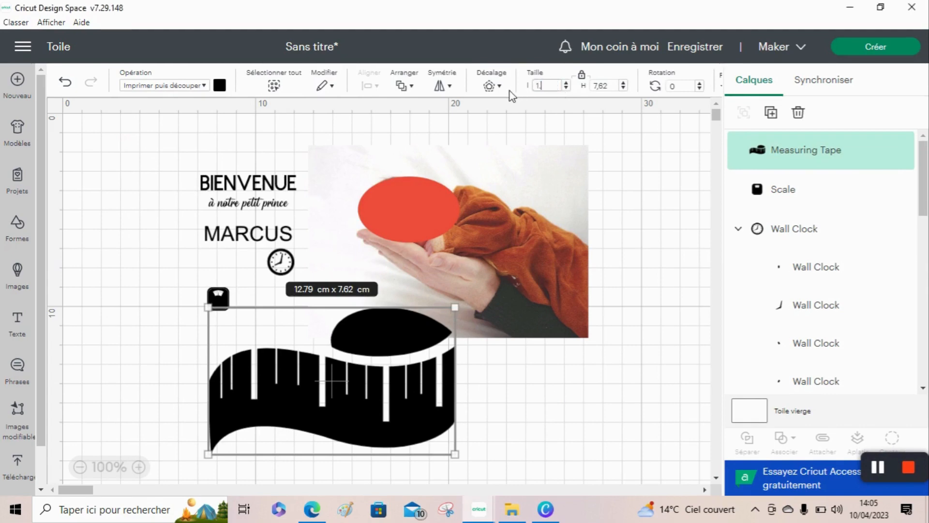
pyautogui.press('Return')
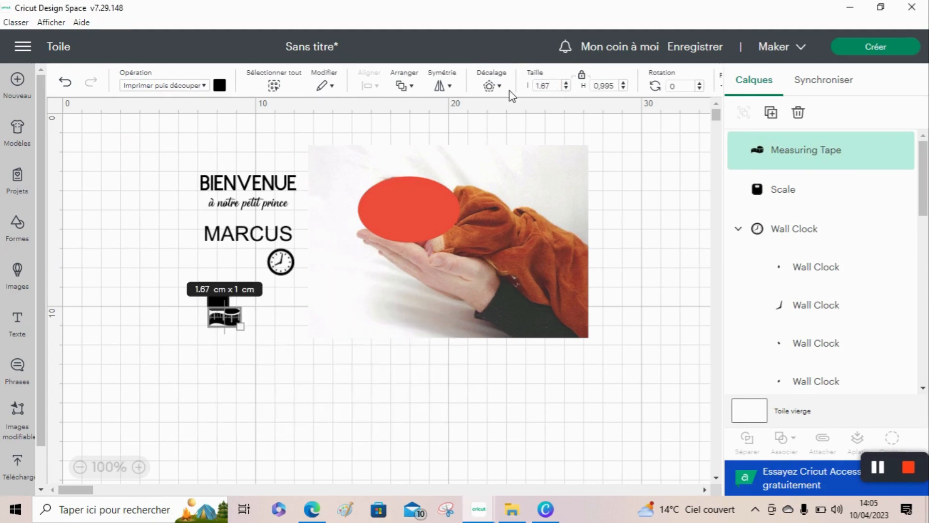
pyautogui.click(270, 380)
pyautogui.moveTo(232, 327); pyautogui.dragTo(283, 307)
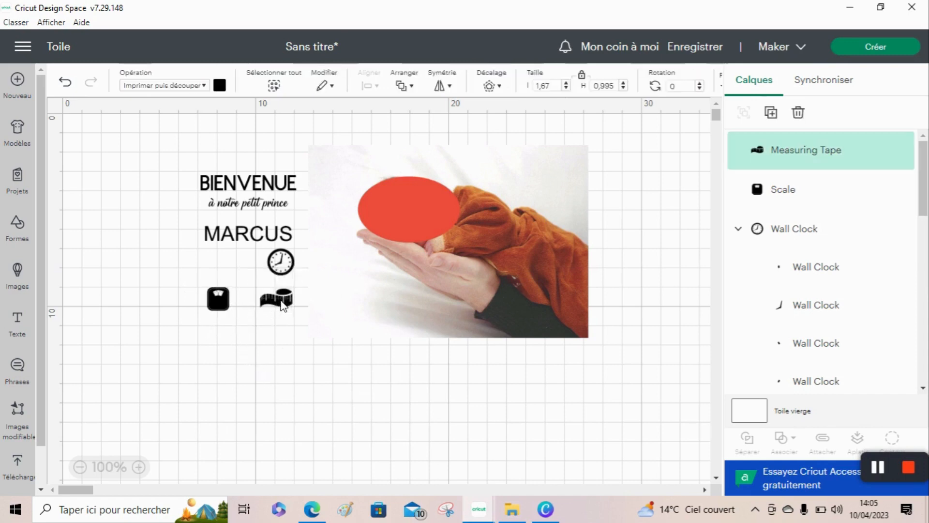
pyautogui.click(219, 386)
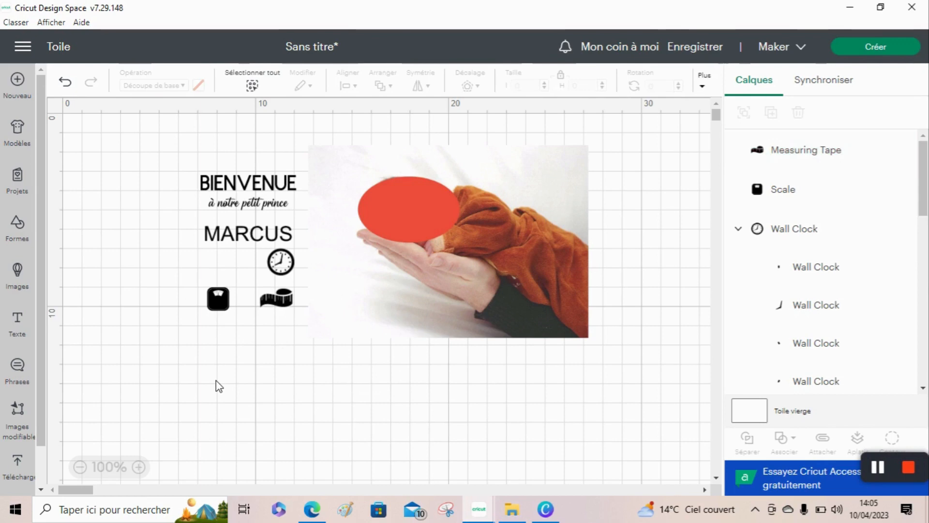
# Step: Clear the previous image search and search the free images for "calendrier"
pyautogui.click(33, 285)
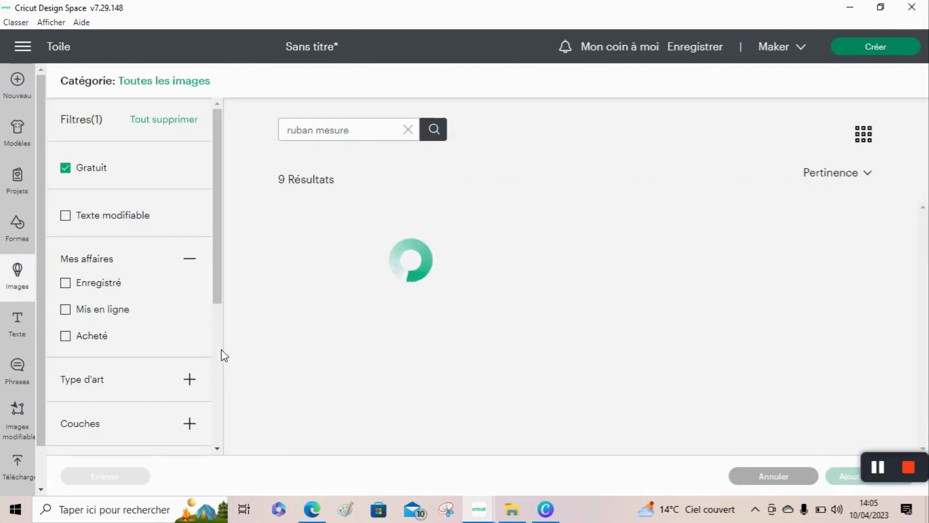
pyautogui.click(409, 132)
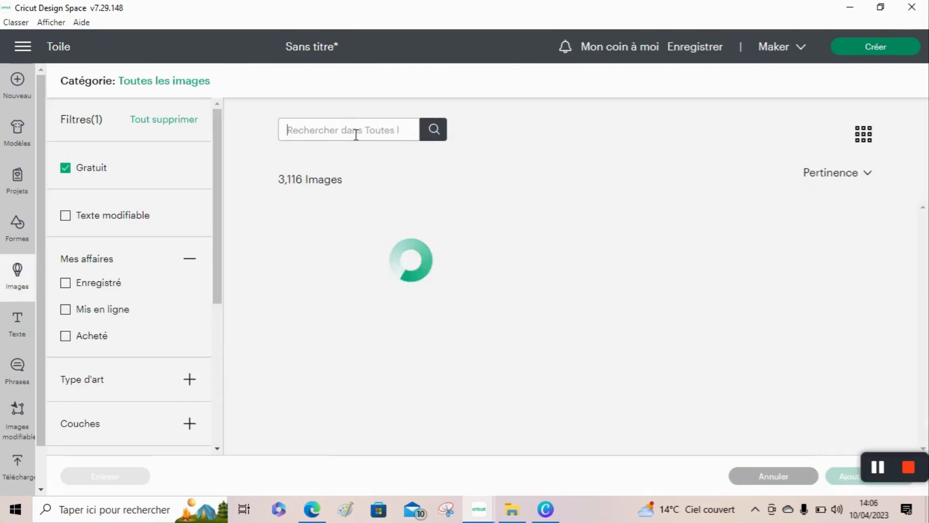
pyautogui.write('calendrier')
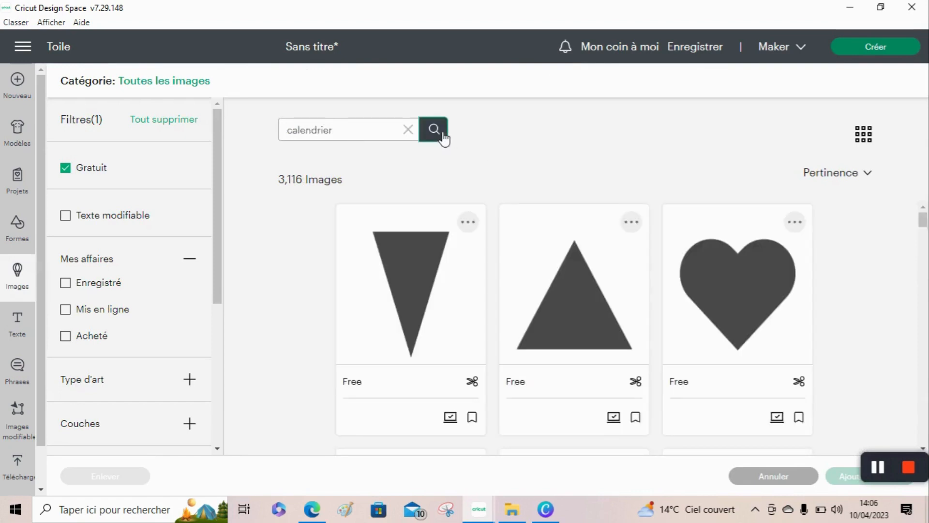
pyautogui.click(442, 137)
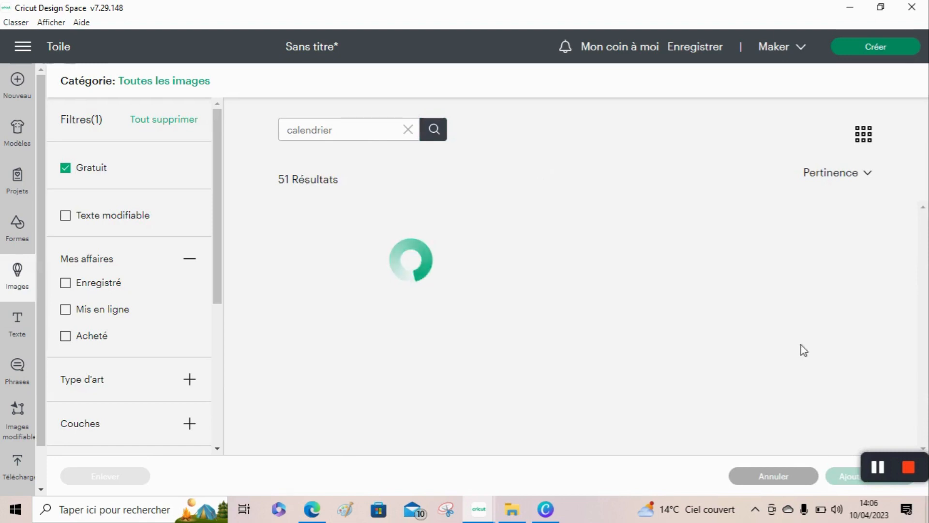
# Step: Find the black calendar image showing the number 3, add it to the canvas and shift it slightly below the small icons
pyautogui.moveTo(922, 218); pyautogui.dragTo(923, 426)
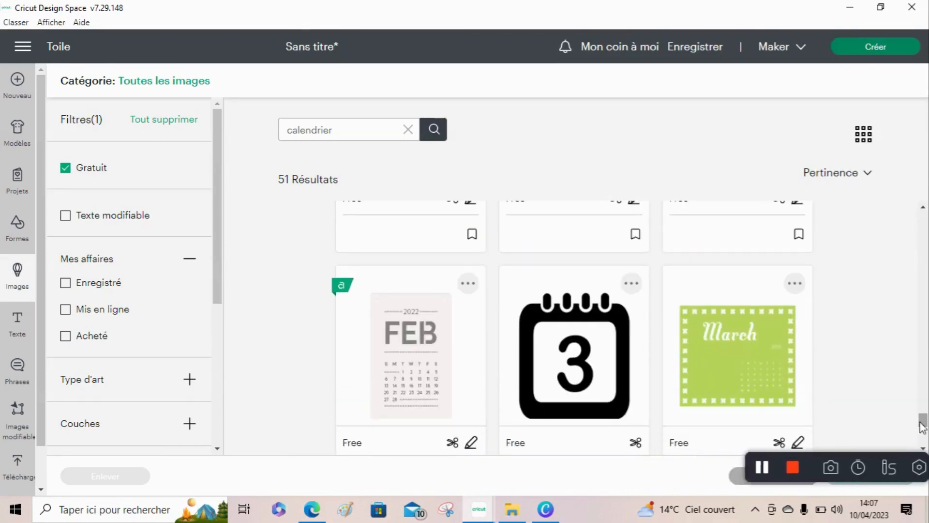
pyautogui.click(557, 425)
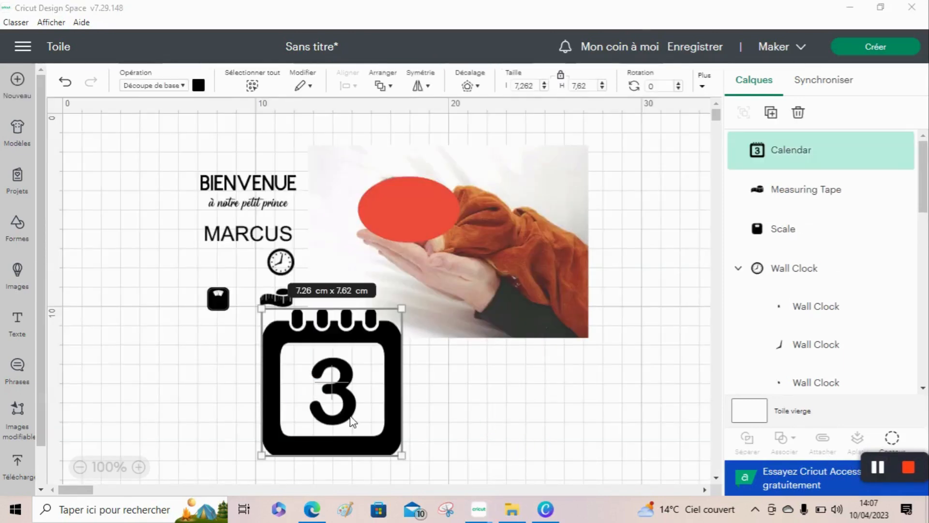
pyautogui.moveTo(353, 421); pyautogui.dragTo(346, 418)
pyautogui.click(479, 424)
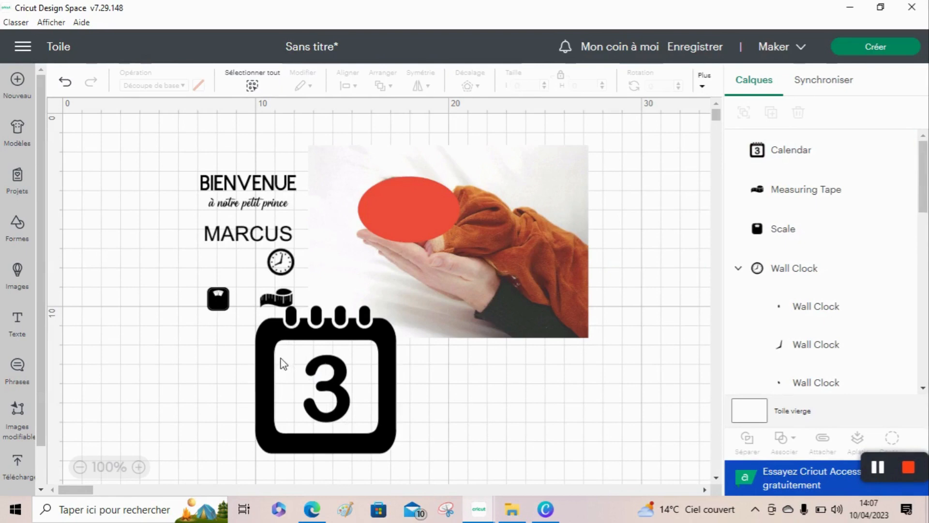
pyautogui.click(351, 398)
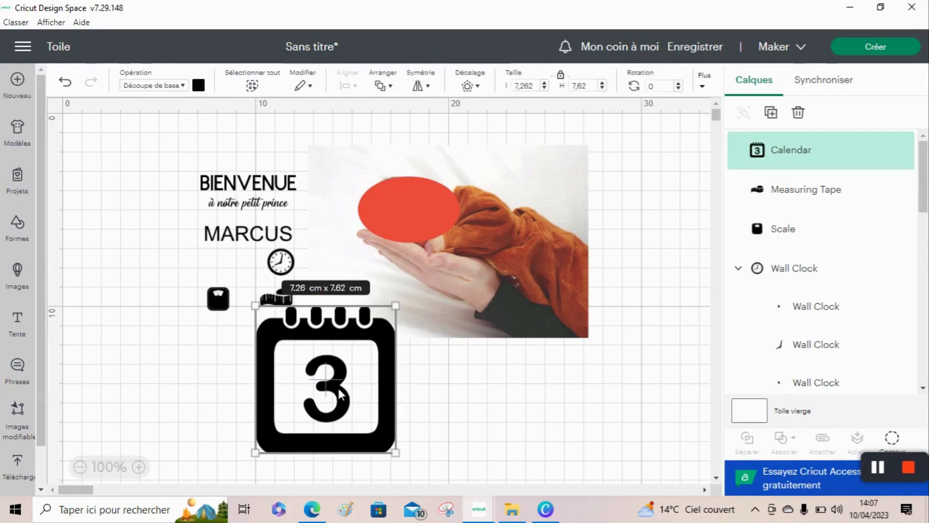
pyautogui.click(466, 399)
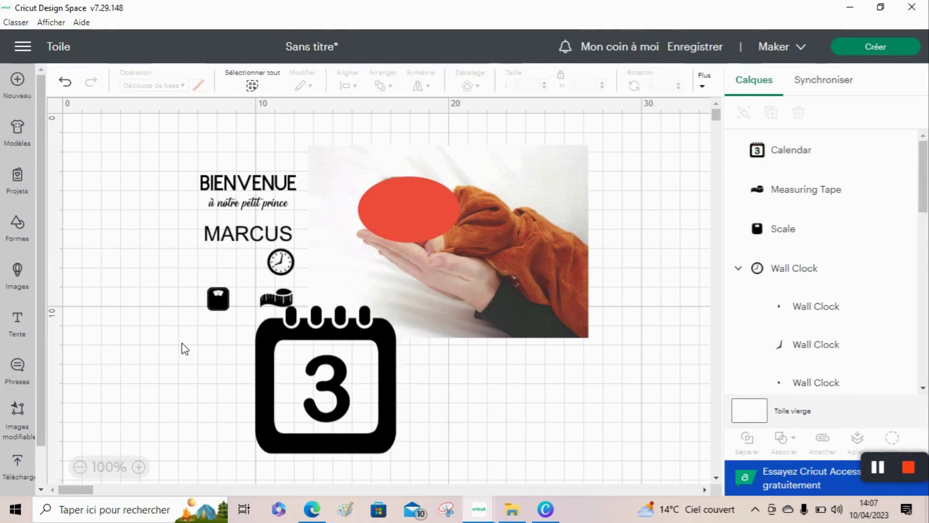
pyautogui.click(20, 277)
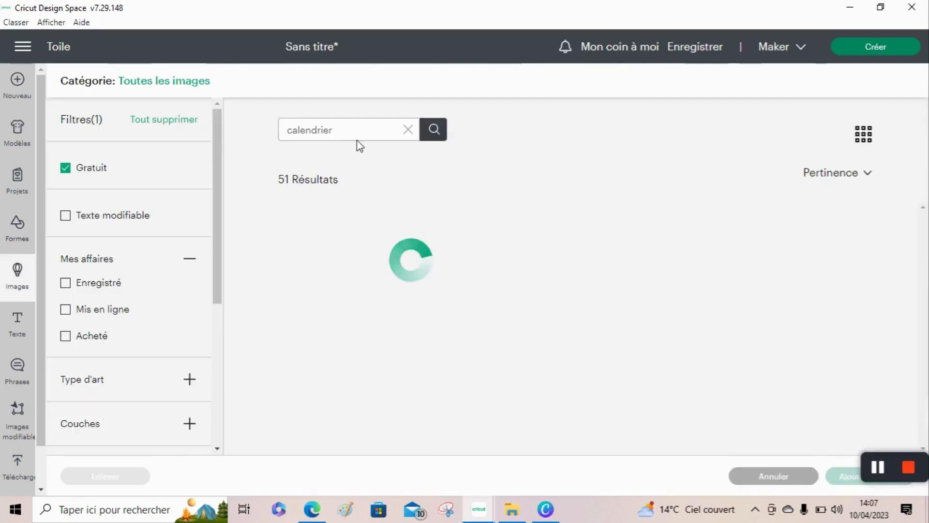
pyautogui.click(879, 466)
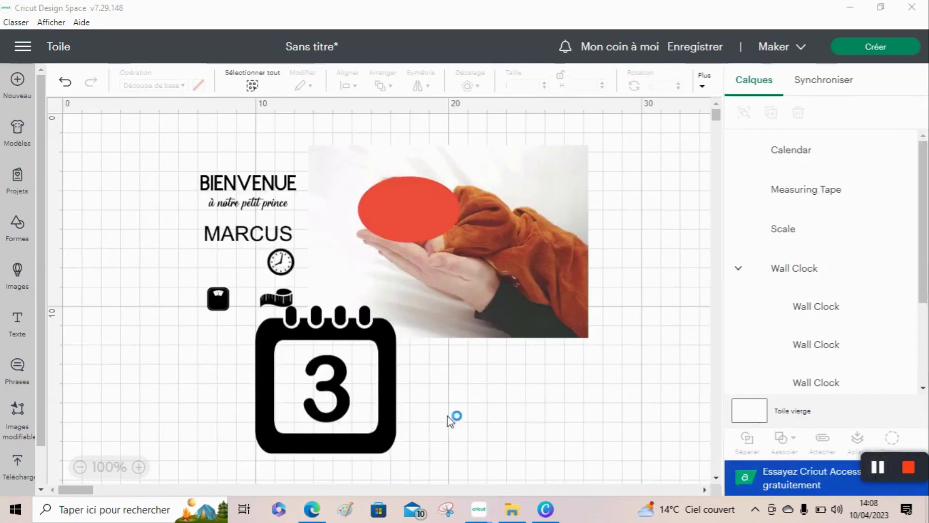
# Step: Insert a square, shrink it to about 2.82 cm, and stretch it over the calendar's number 3 to cover the whole digit
pyautogui.click(22, 245)
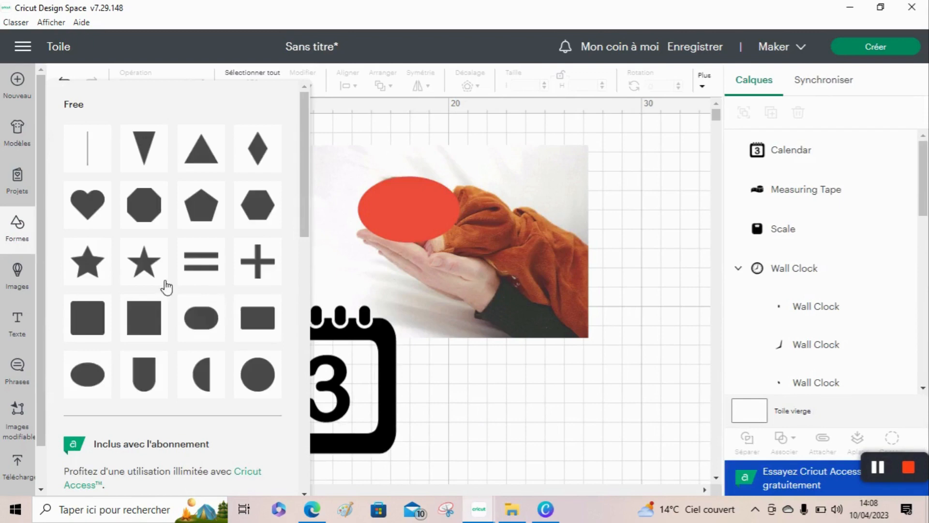
pyautogui.click(145, 315)
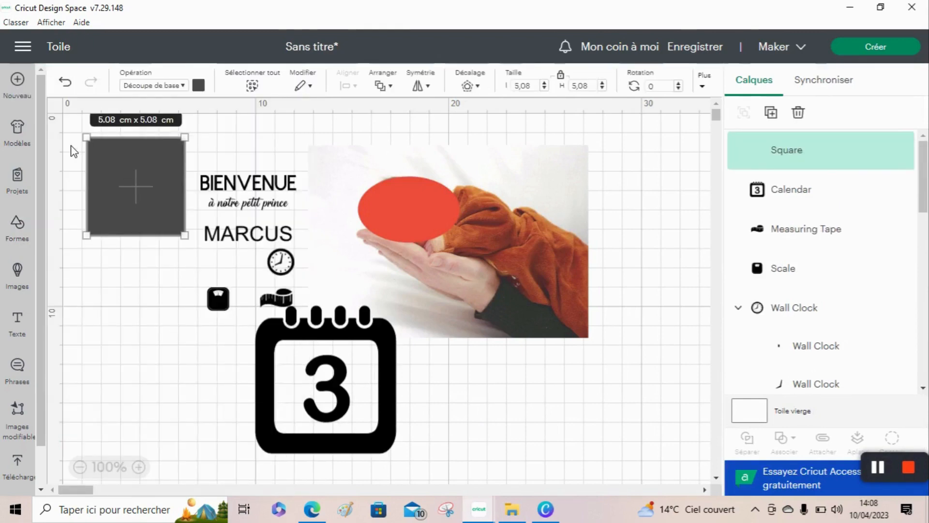
pyautogui.moveTo(107, 153); pyautogui.dragTo(130, 181)
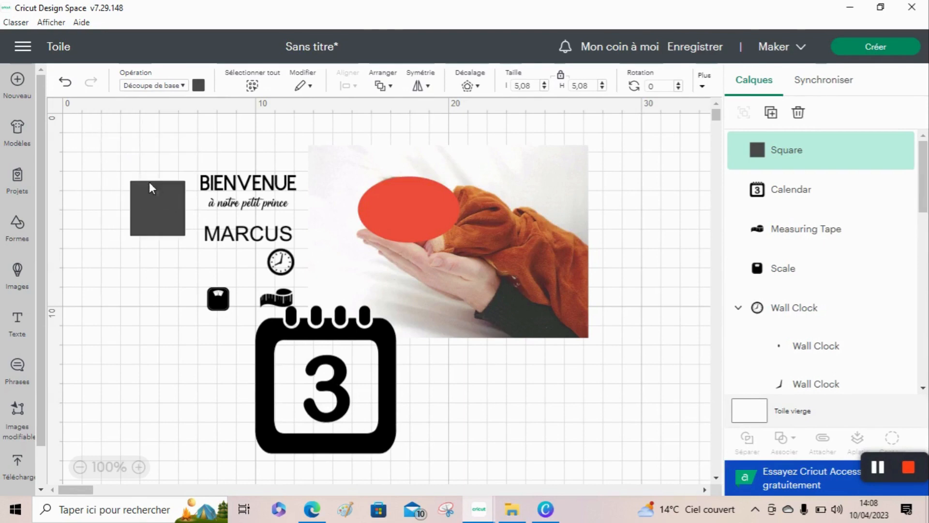
pyautogui.moveTo(162, 213); pyautogui.dragTo(332, 374)
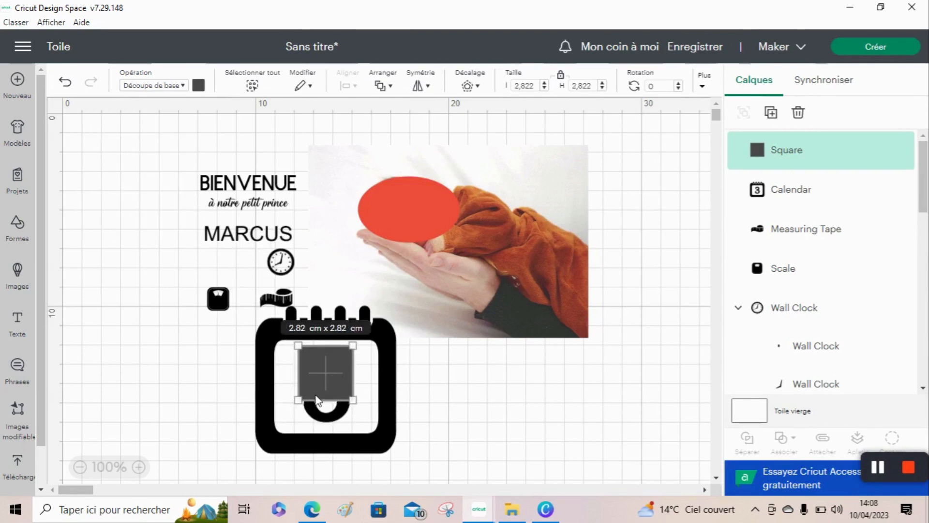
pyautogui.moveTo(330, 410); pyautogui.dragTo(330, 431)
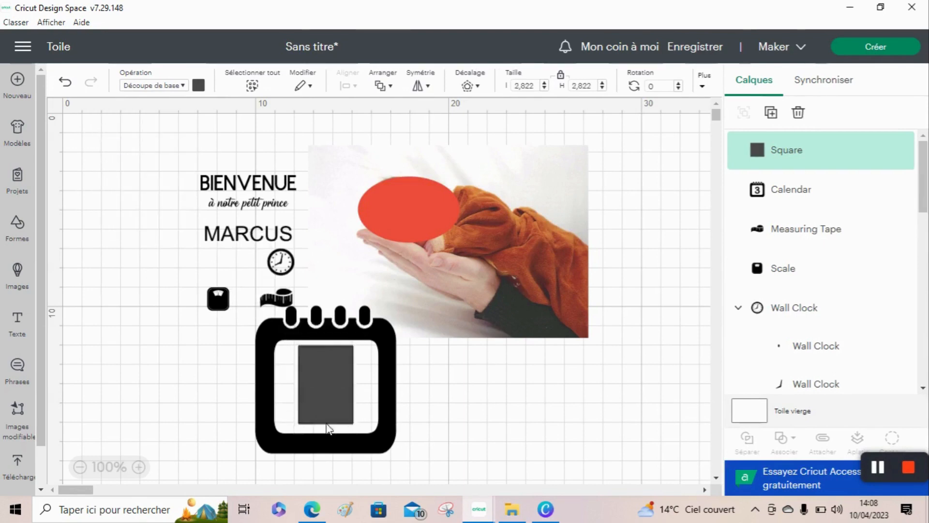
# Step: Slice the calendar with the square that covers its number 3
pyautogui.moveTo(543, 381); pyautogui.dragTo(290, 400)
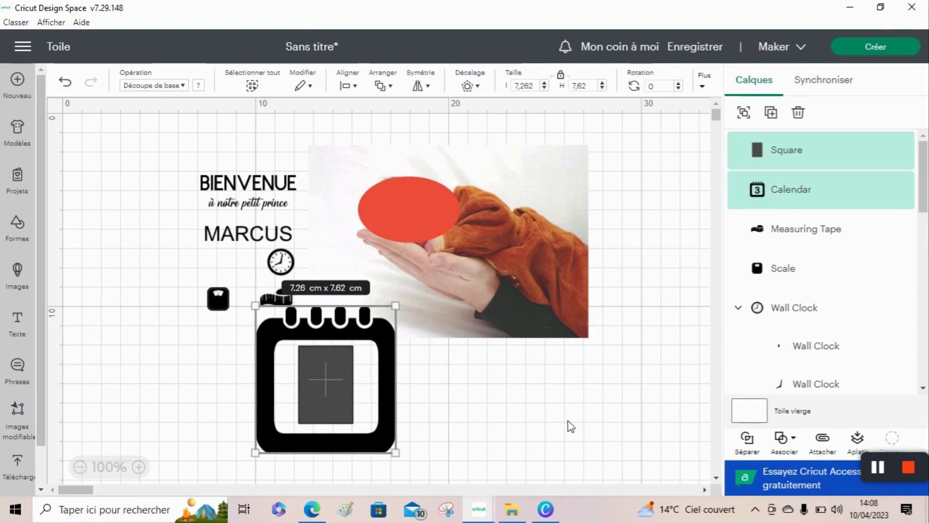
pyautogui.hotkey('shift', 'alt', 'q')
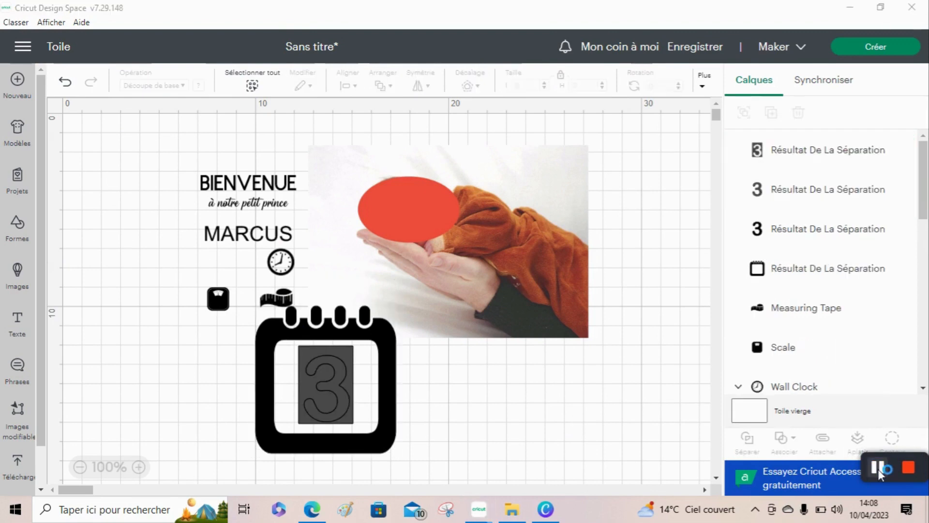
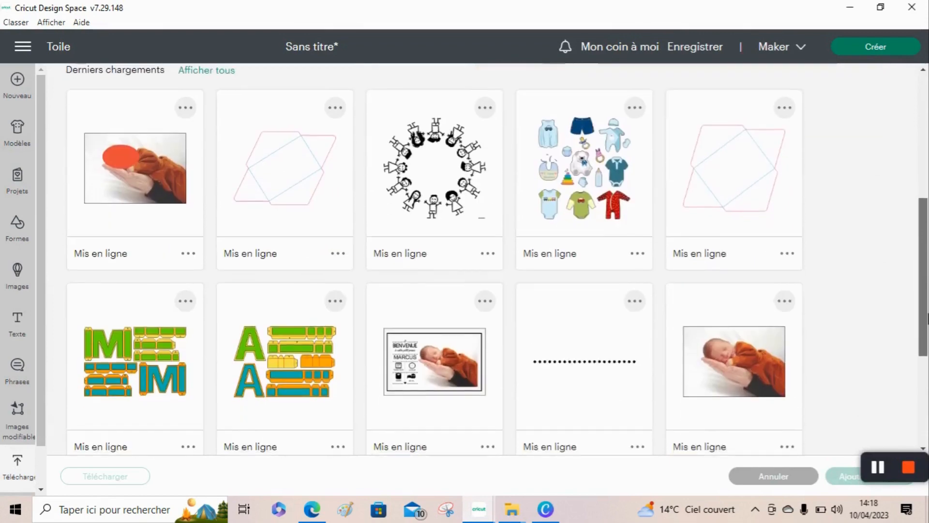
# Step: Add the dotted line from the recent uploads to the canvas and set its width to 5.078 cm
pyautogui.click(606, 363)
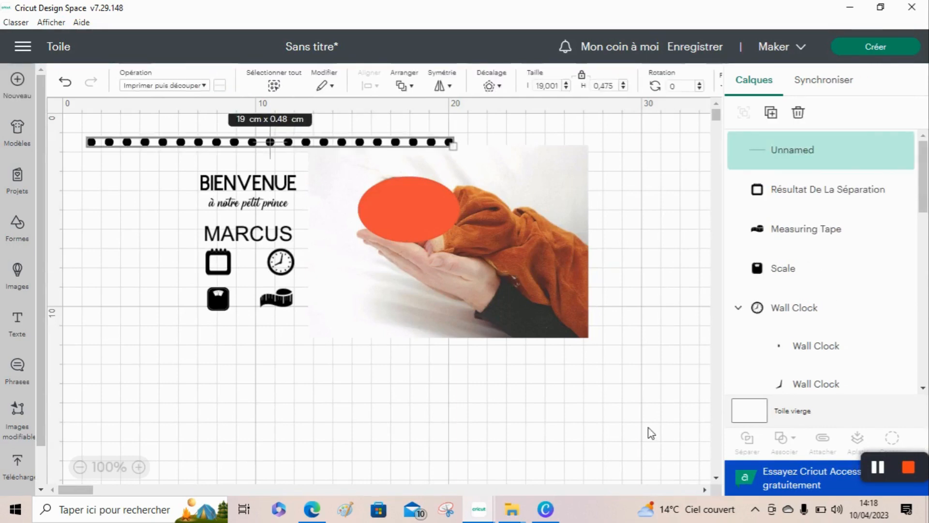
pyautogui.click(909, 468)
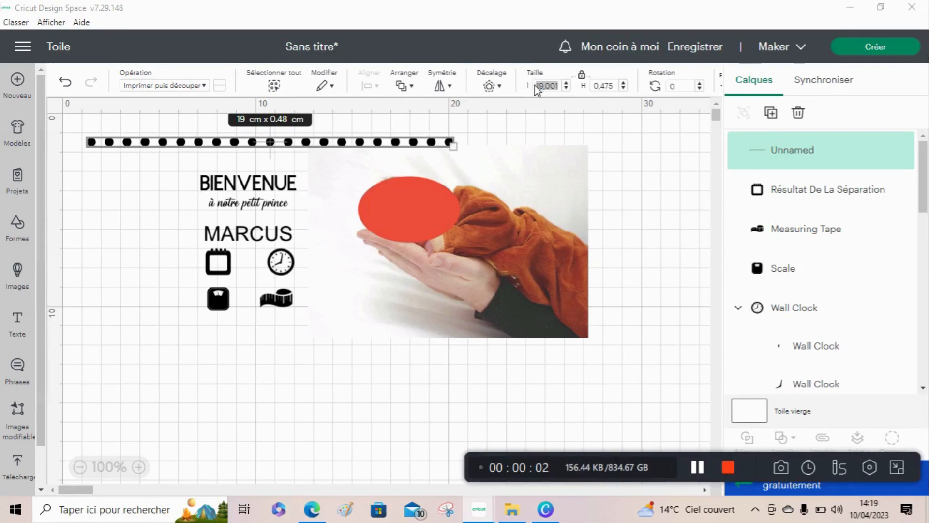
pyautogui.click(556, 95)
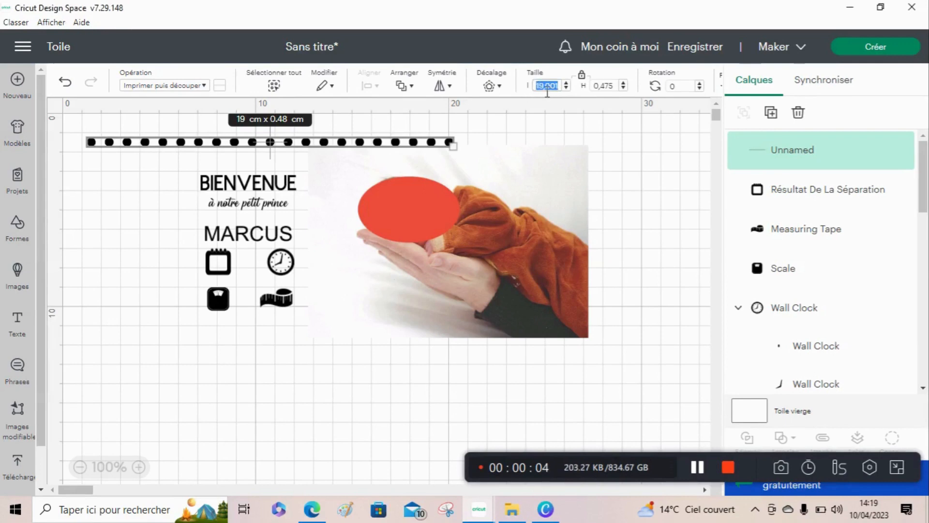
pyautogui.write('5,078')
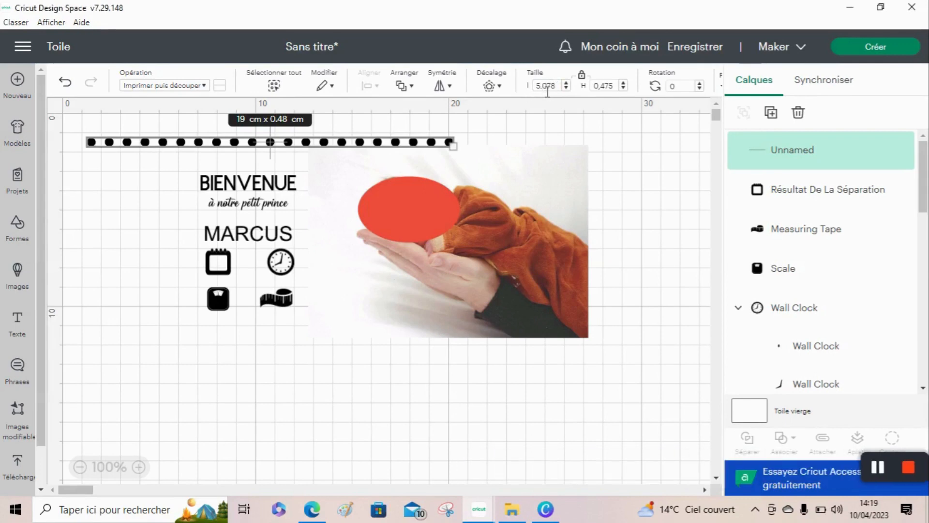
pyautogui.press('Return')
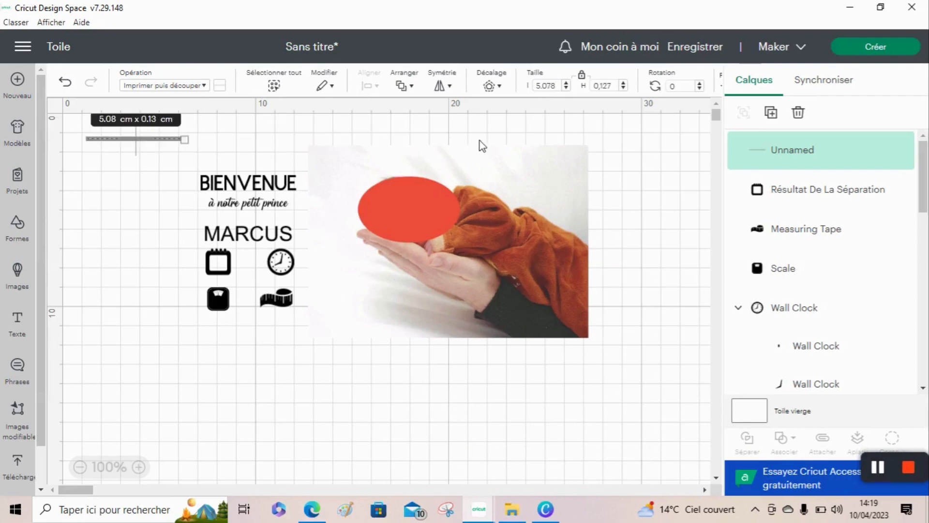
# Step: Duplicate the dotted line twice, placing one copy just above the baby's first name and the other just below it
pyautogui.rightClick(150, 145)
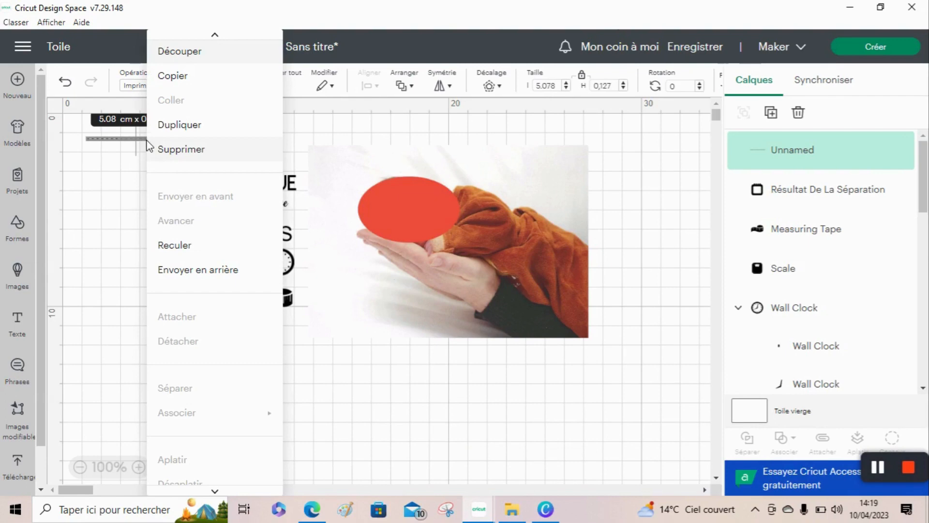
pyautogui.click(208, 135)
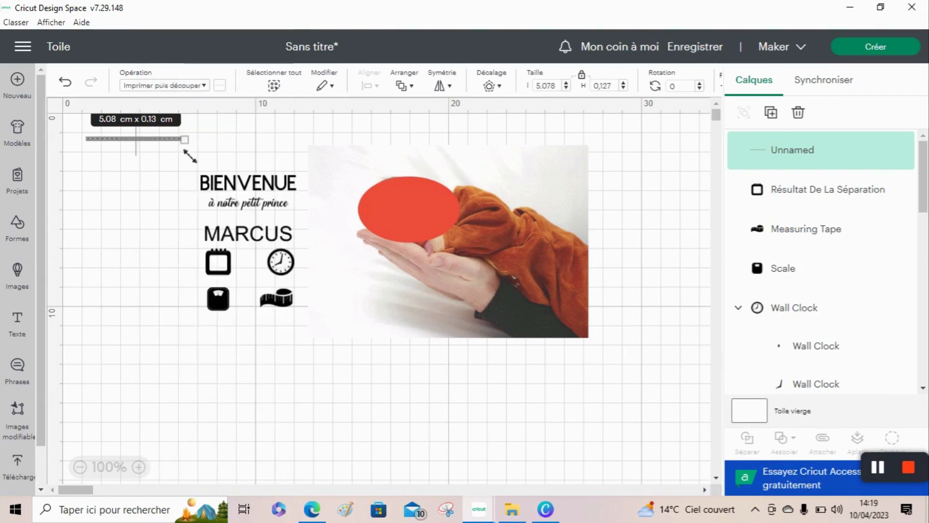
pyautogui.moveTo(154, 160); pyautogui.dragTo(238, 215)
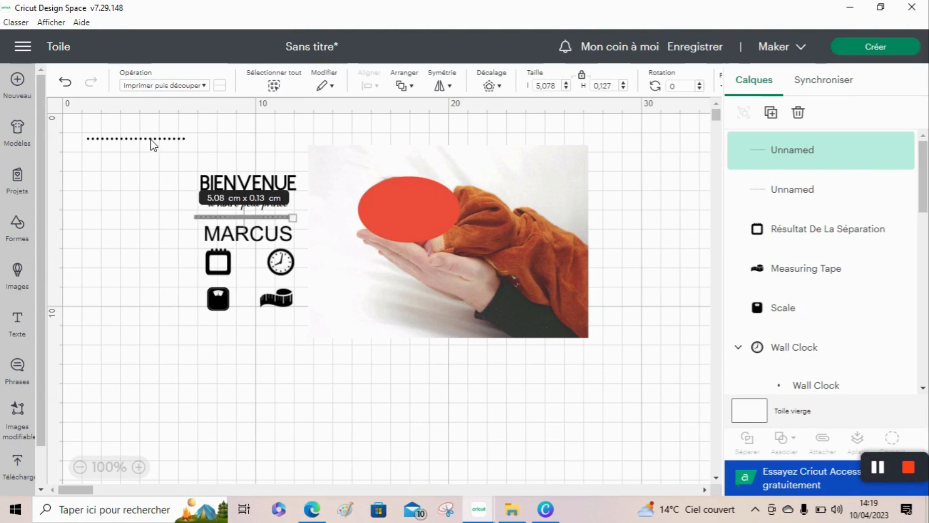
pyautogui.click(151, 143)
pyautogui.rightClick(151, 139)
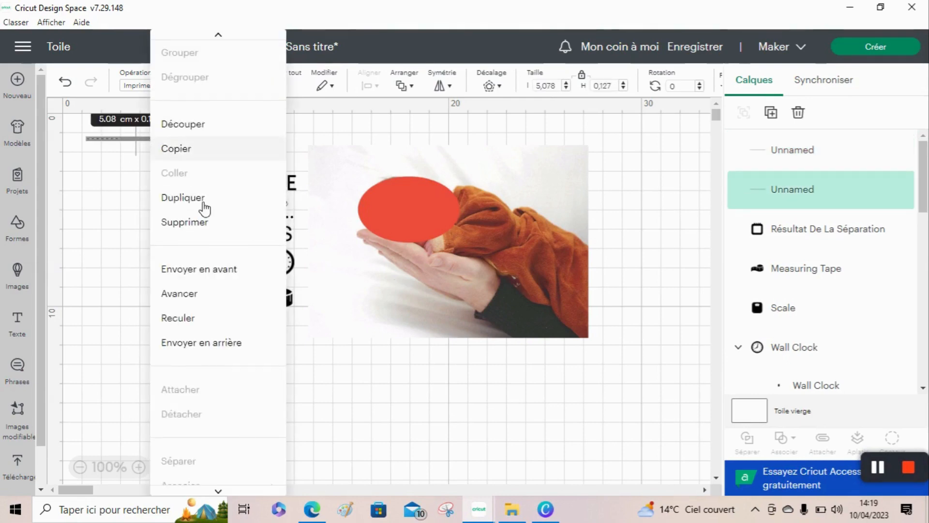
pyautogui.click(201, 200)
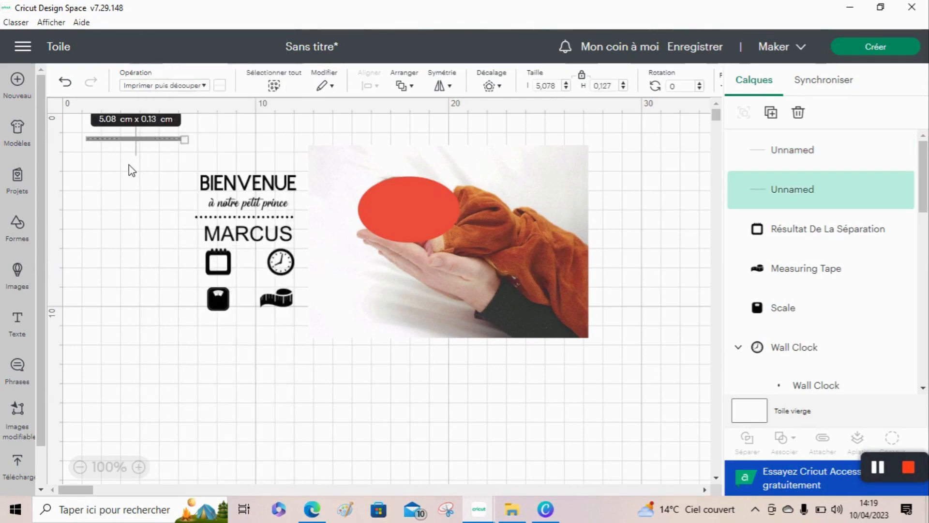
pyautogui.moveTo(167, 192); pyautogui.dragTo(226, 248)
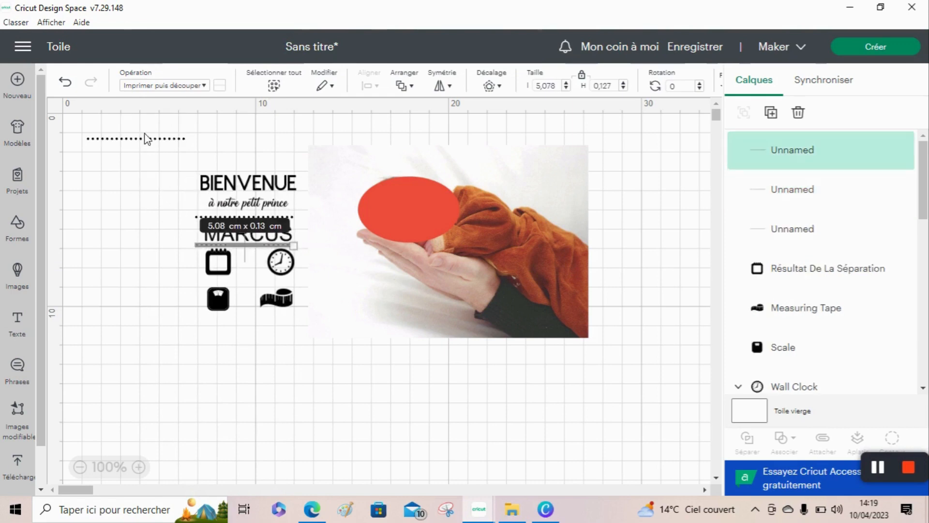
# Step: Duplicate the original dotted line twice more, placing one copy below the scale and tape and the other between the two icon rows
pyautogui.click(146, 140)
pyautogui.rightClick(147, 142)
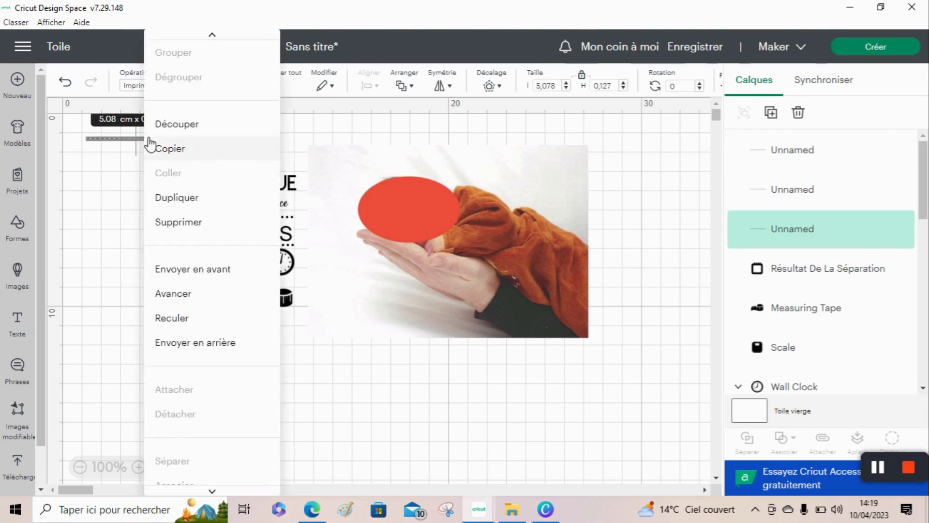
pyautogui.click(195, 200)
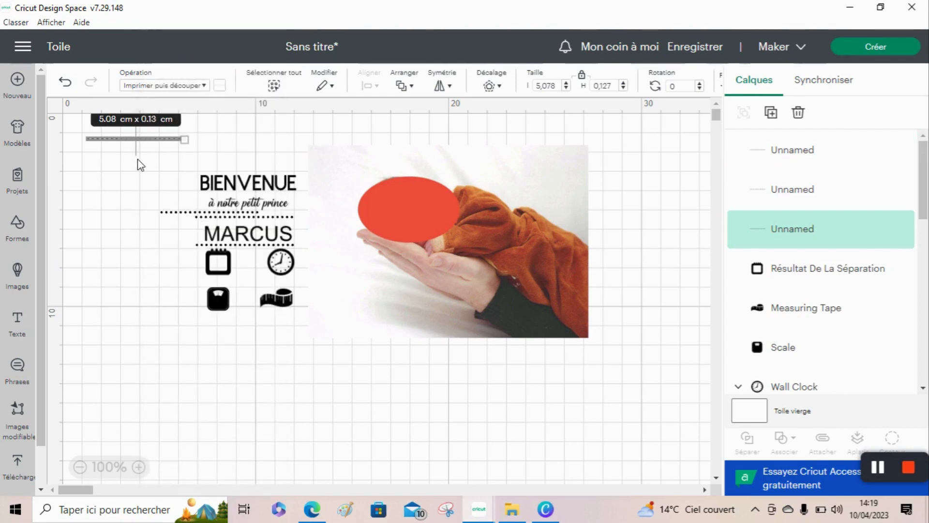
pyautogui.moveTo(170, 215); pyautogui.dragTo(215, 320)
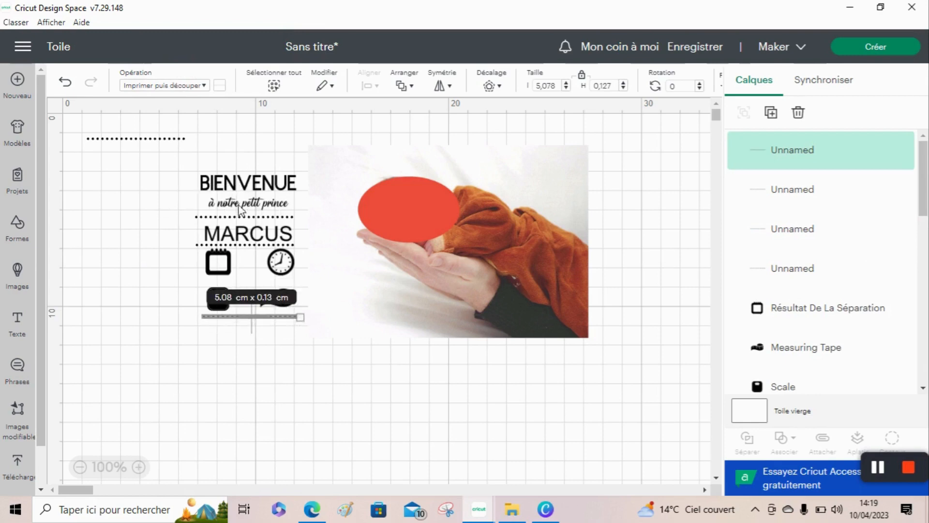
pyautogui.click(124, 140)
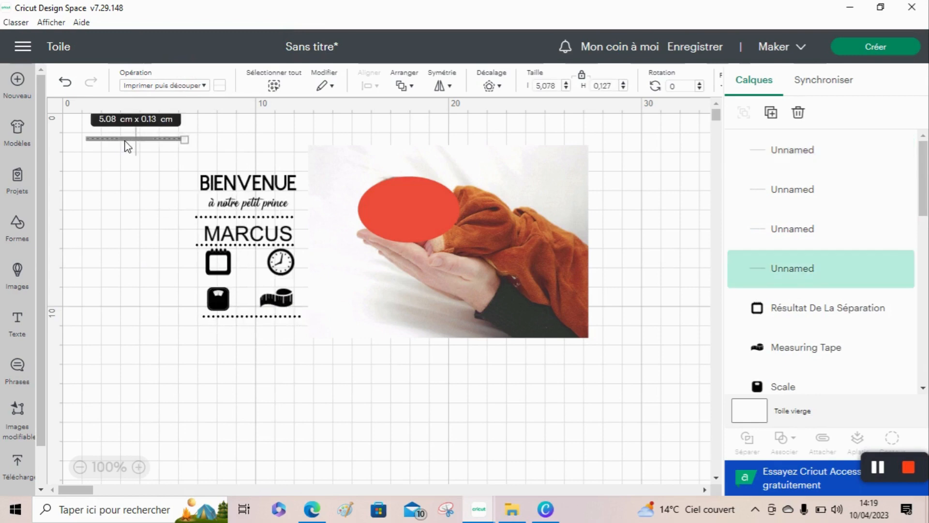
pyautogui.rightClick(127, 146)
pyautogui.click(163, 199)
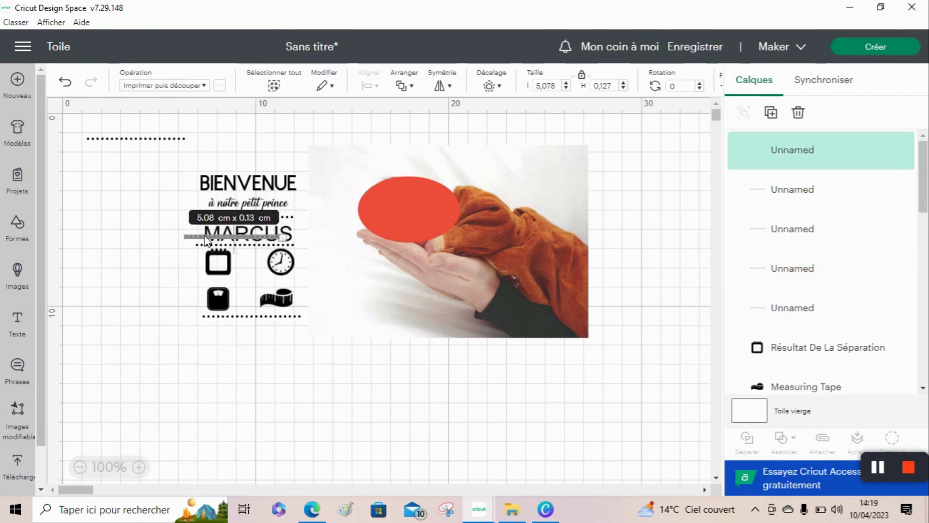
pyautogui.moveTo(206, 240); pyautogui.dragTo(220, 280)
pyautogui.click(878, 466)
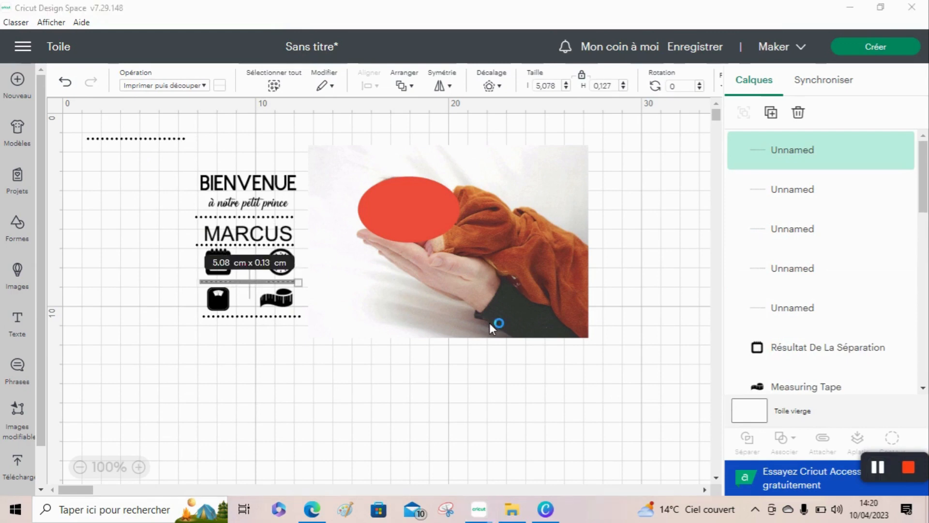
# Step: Make another copy of the dotted line, rotate it 90°, and park it in the empty area left of the text block
pyautogui.click(171, 139)
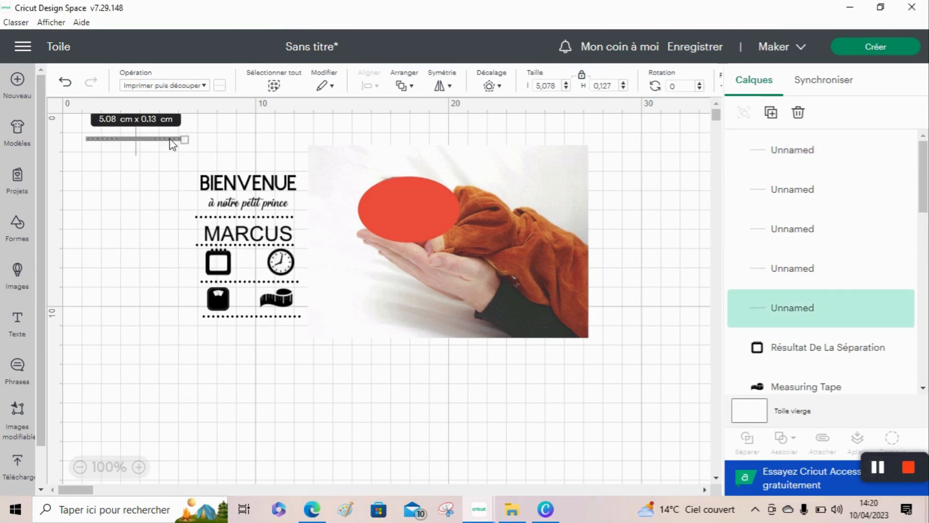
pyautogui.rightClick(171, 141)
pyautogui.hotkey('ctrl', 'v')
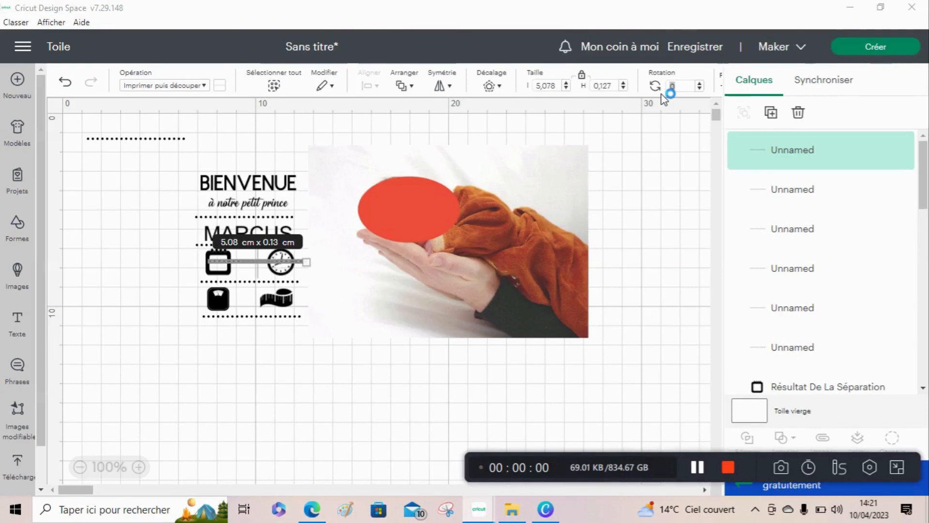
pyautogui.click(688, 93)
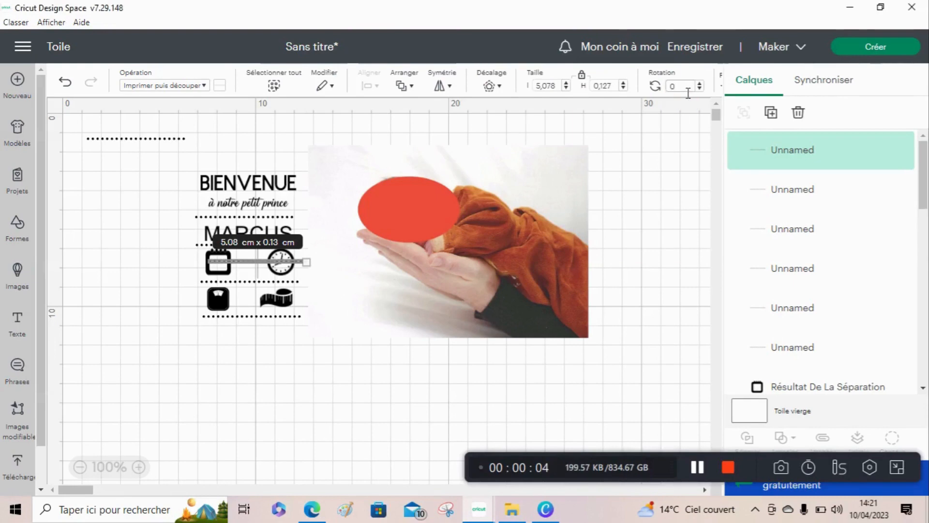
pyautogui.press('BackSpace')
pyautogui.write('90')
pyautogui.press('Return')
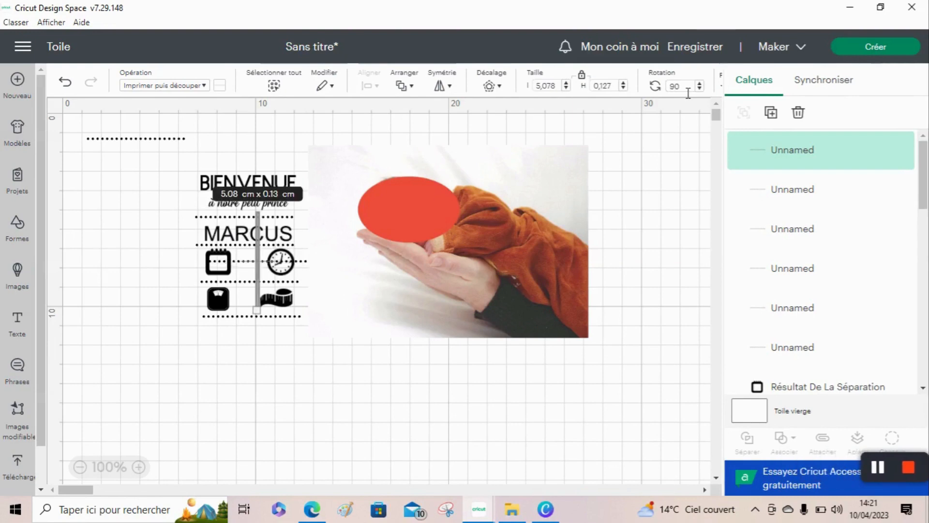
pyautogui.moveTo(262, 264); pyautogui.dragTo(136, 280)
# Step: Move the original dotted line directly above the BIENVENUE title, lined up with the other separators
pyautogui.moveTo(154, 142); pyautogui.dragTo(261, 168)
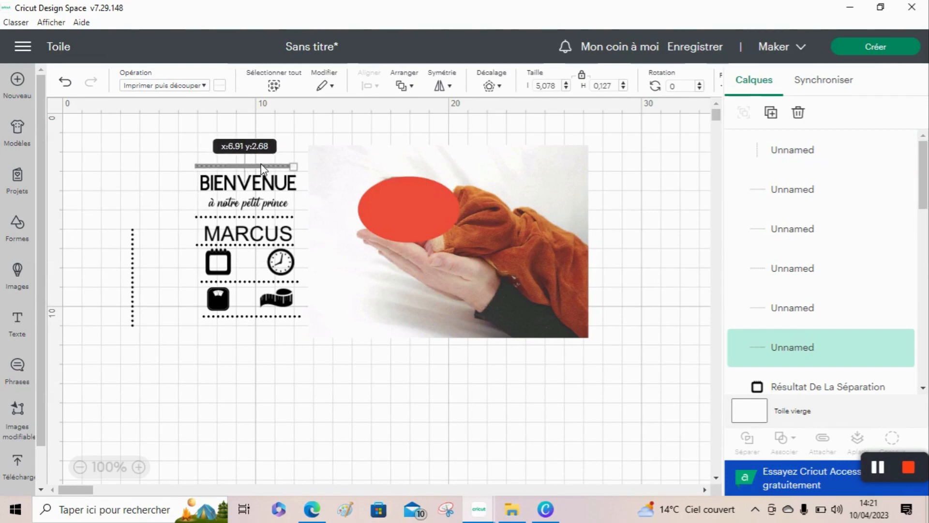
pyautogui.click(132, 229)
pyautogui.click(158, 196)
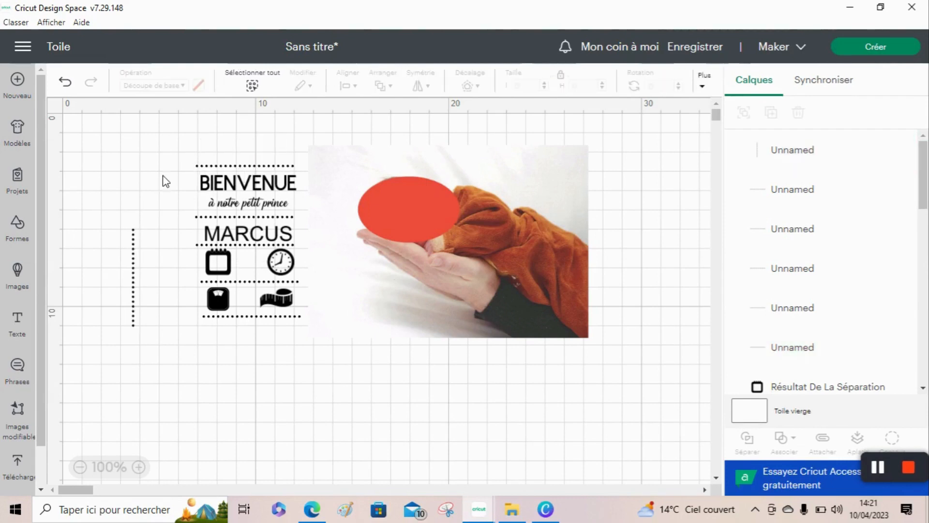
# Step: Select the whole text block with its horizontal dotted lines and centre the selected elements horizontally
pyautogui.moveTo(251, 115); pyautogui.dragTo(273, 352)
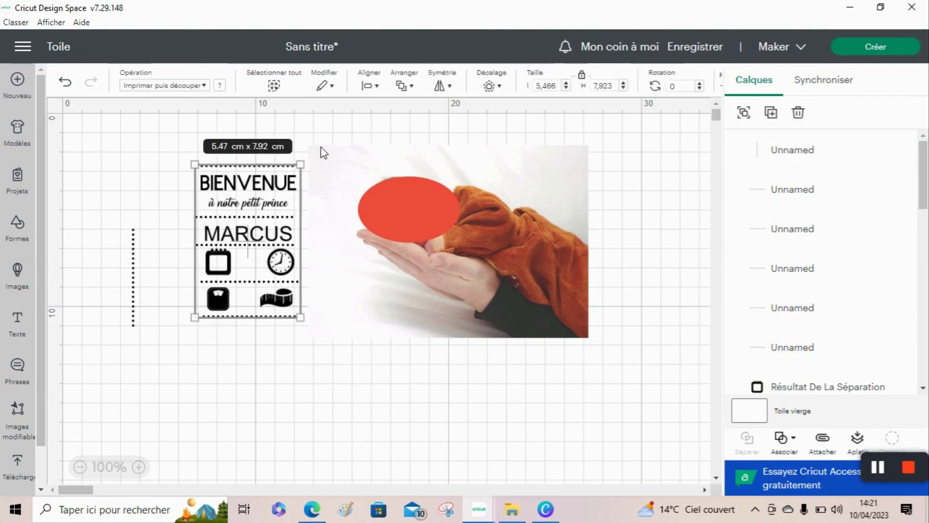
pyautogui.click(368, 79)
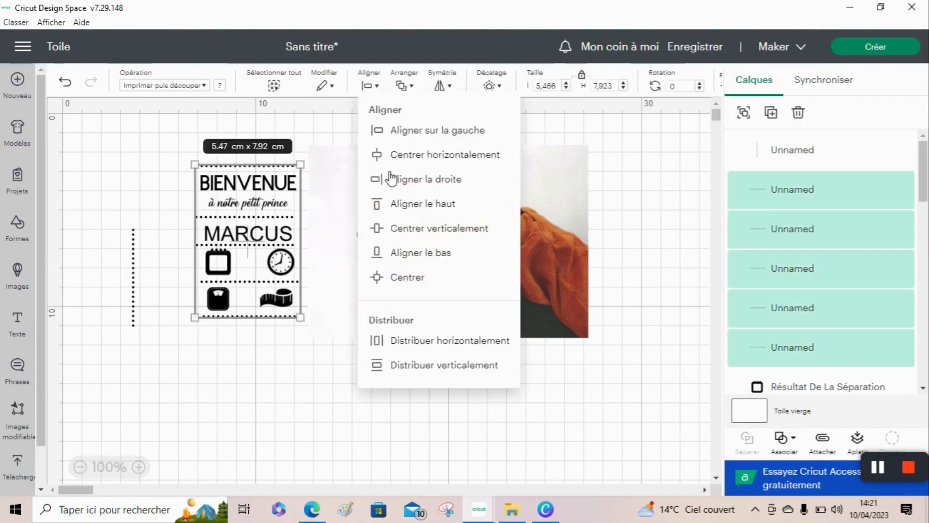
pyautogui.click(422, 152)
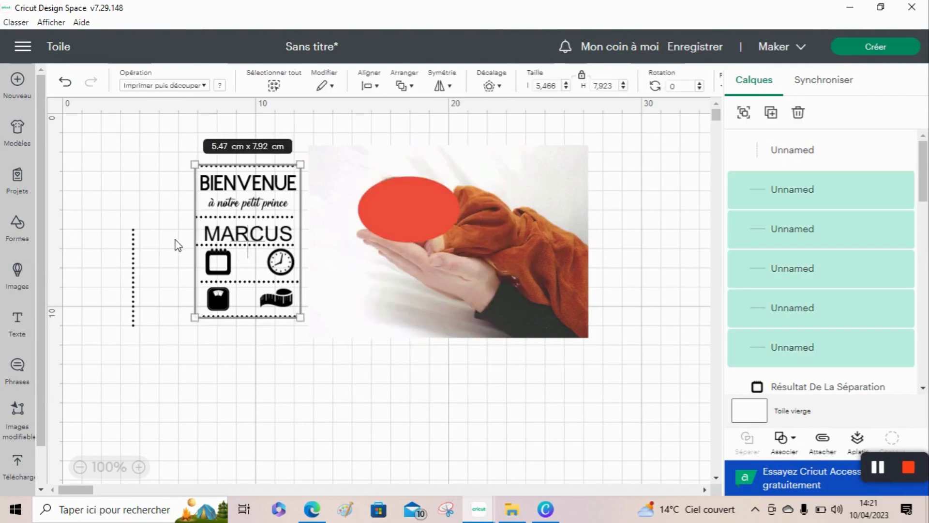
pyautogui.click(161, 209)
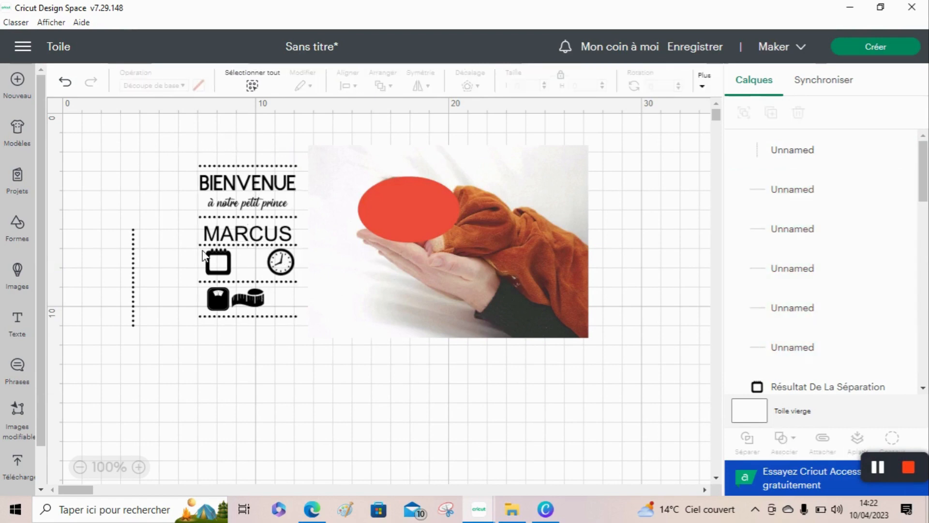
# Step: Move the measuring tape icon away from the scale, back beneath the clock
pyautogui.click(260, 304)
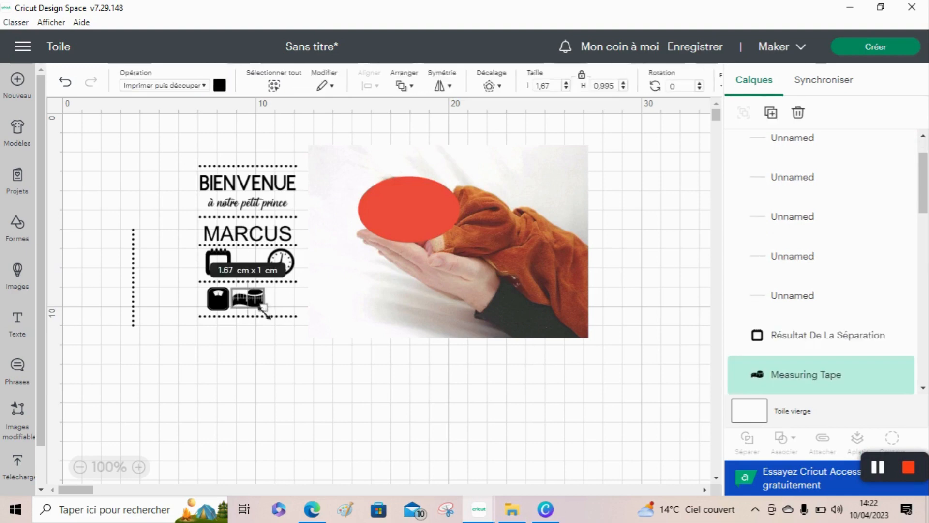
pyautogui.click(254, 399)
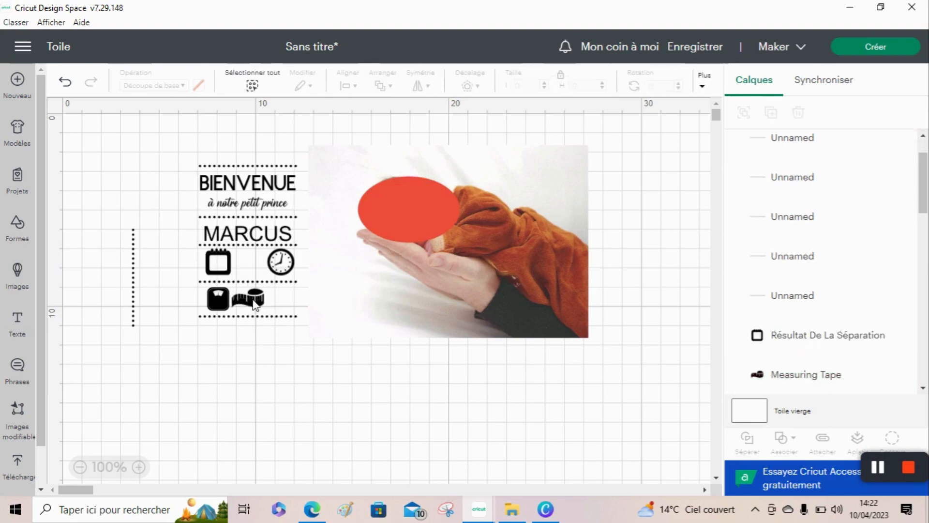
pyautogui.moveTo(253, 299); pyautogui.dragTo(283, 300)
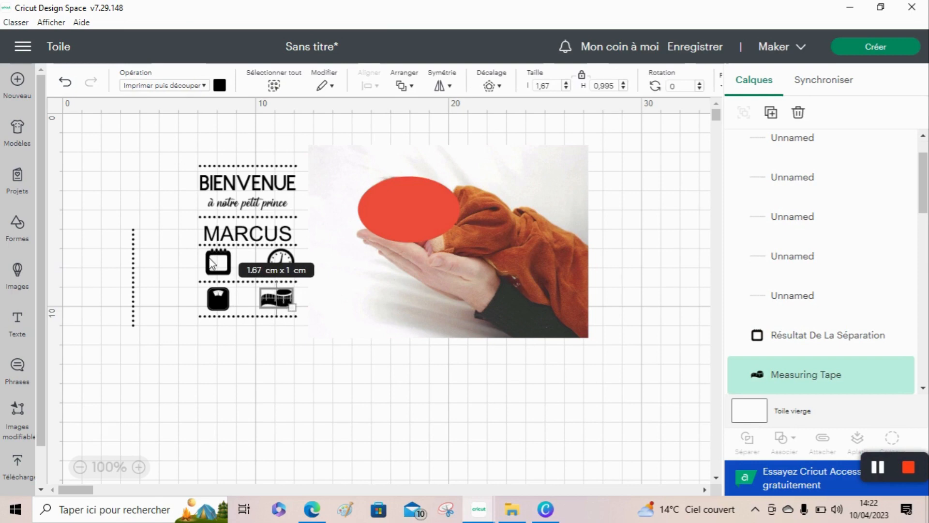
# Step: Add a text with the birth month and year and set its width to 2 cm
pyautogui.click(215, 371)
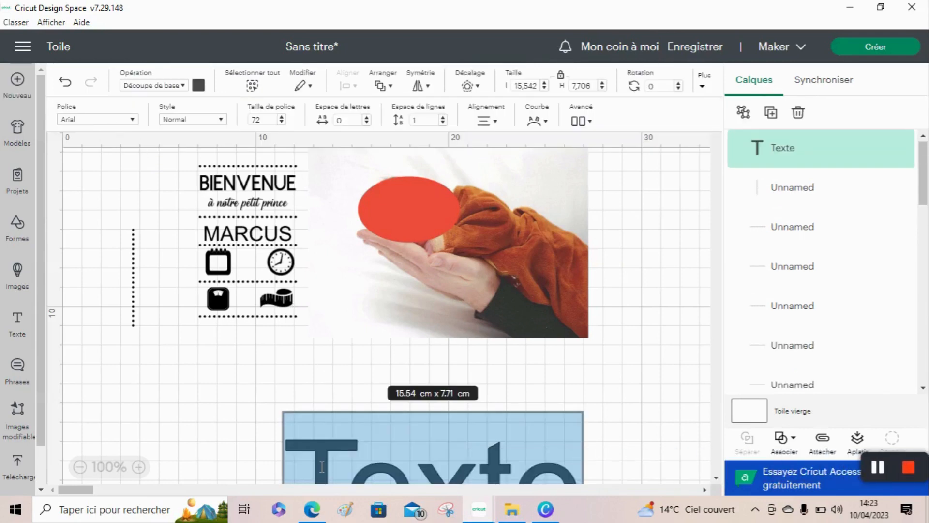
pyautogui.write('Fé')
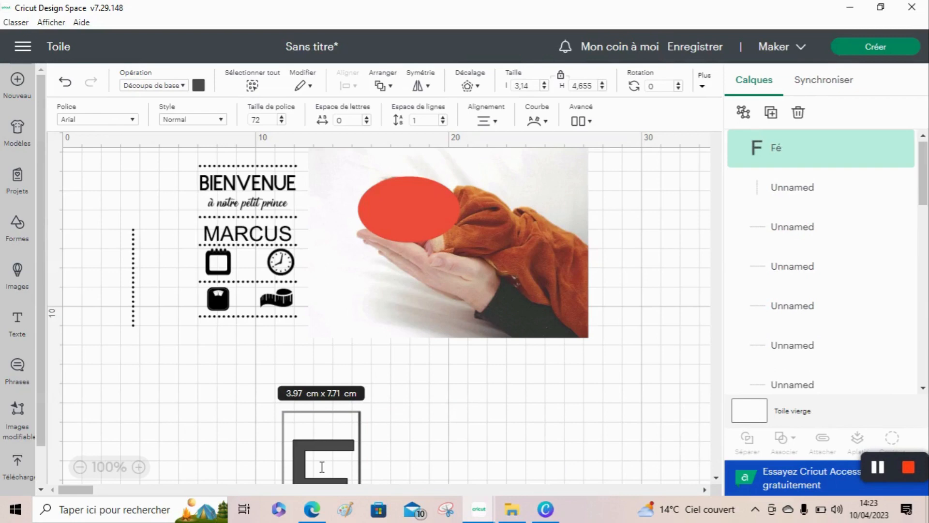
pyautogui.write('vrier')
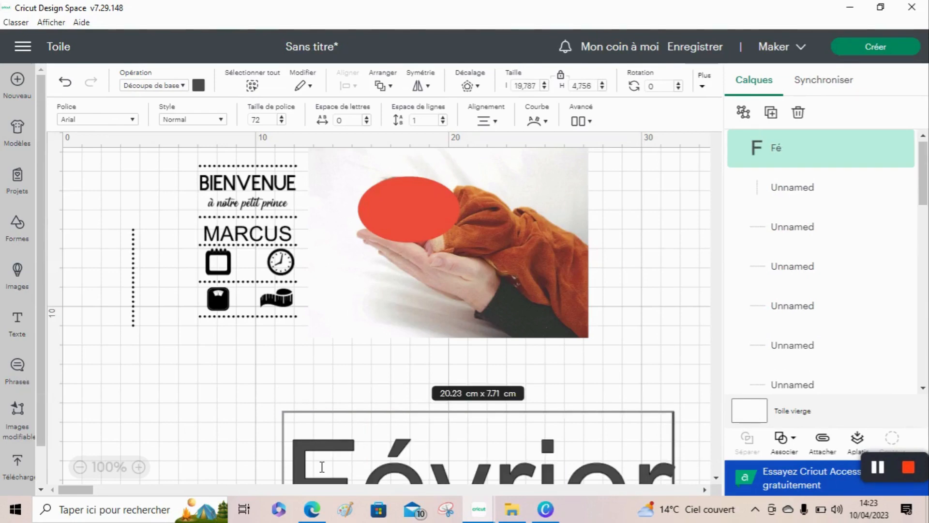
pyautogui.write(' 2023')
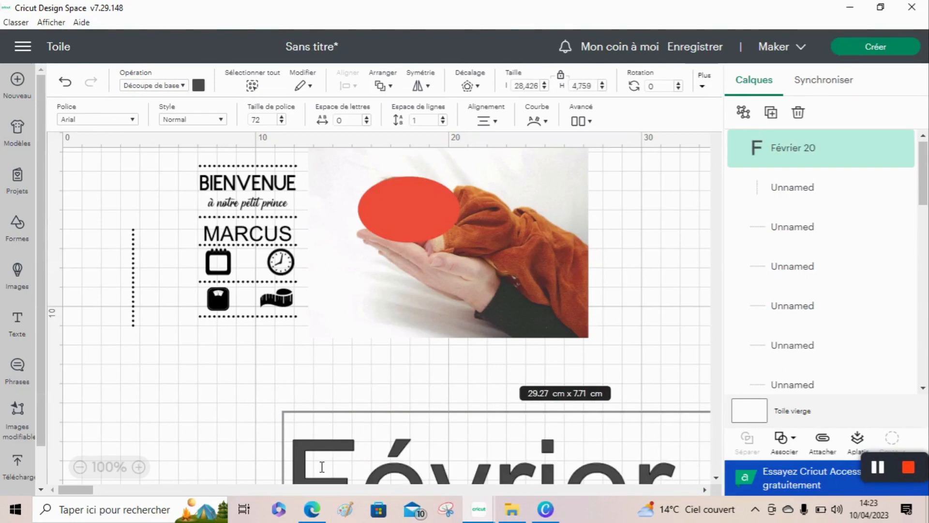
pyautogui.doubleClick(523, 86)
pyautogui.write('2')
pyautogui.press('Return')
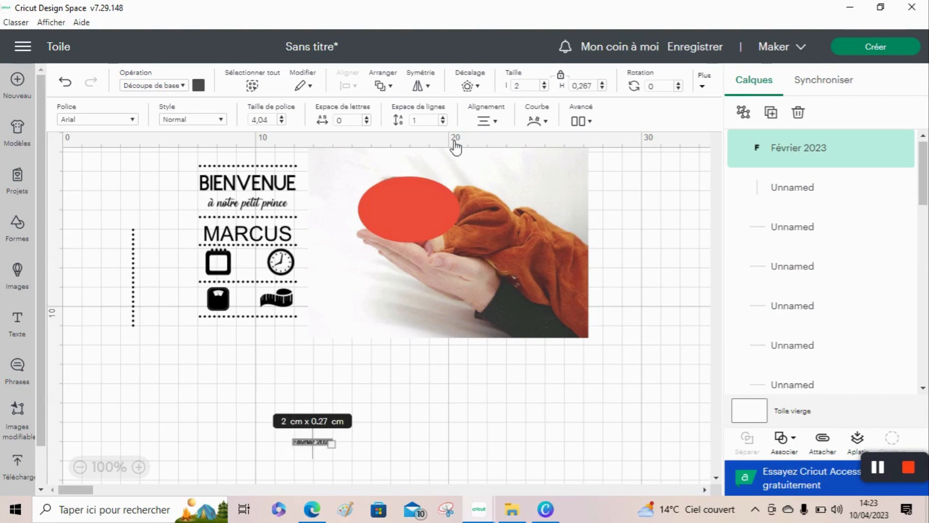
# Step: Move the birth month and year text directly beside the calendar icon, outside the dotted text block
pyautogui.moveTo(313, 448); pyautogui.dragTo(178, 272)
pyautogui.click(178, 272)
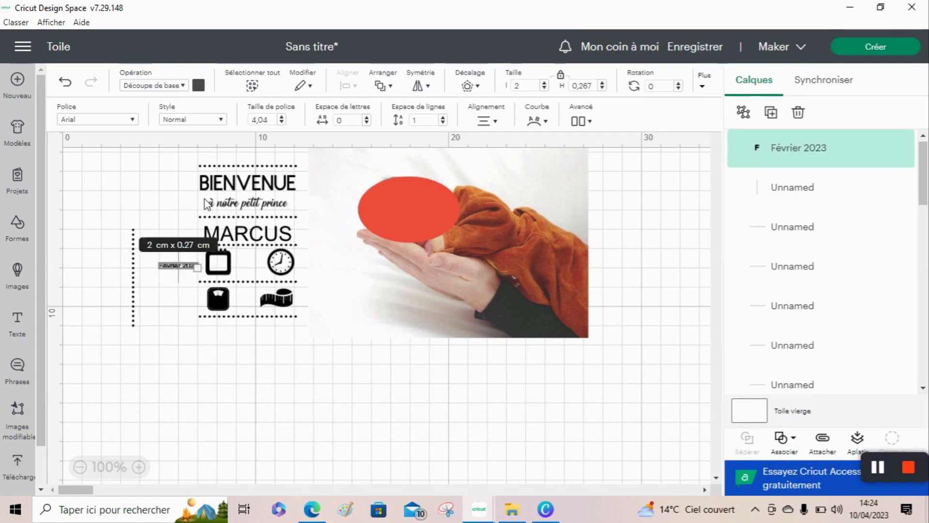
pyautogui.click(93, 256)
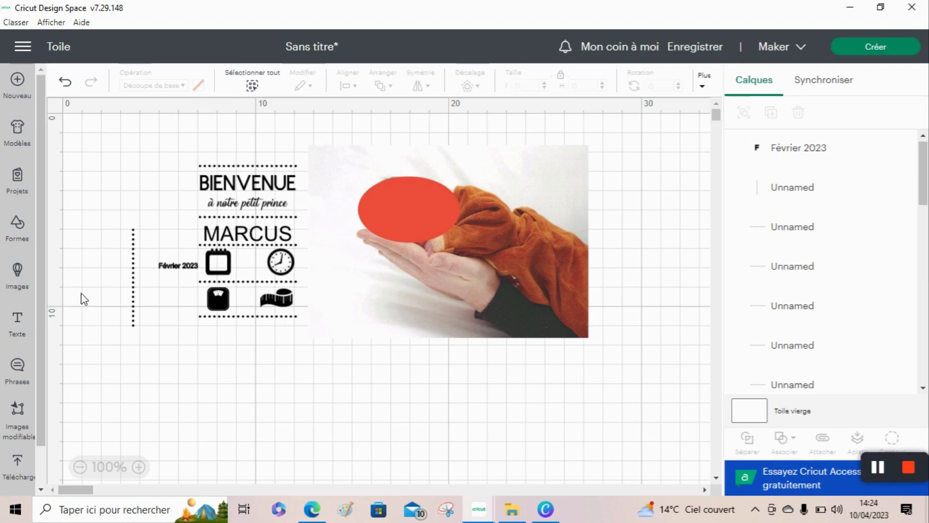
# Step: Set the birth month and year text to "Imprimer puis découper" and colour it black
pyautogui.click(168, 269)
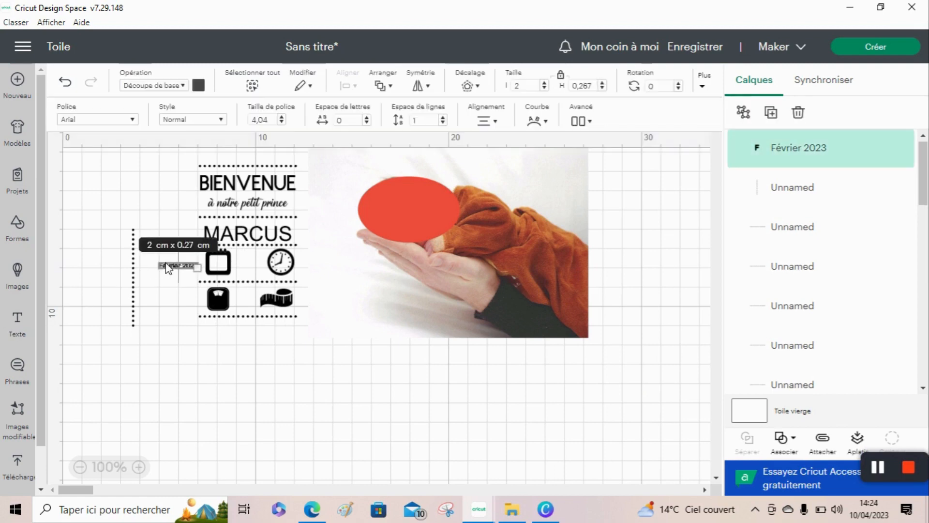
pyautogui.click(167, 87)
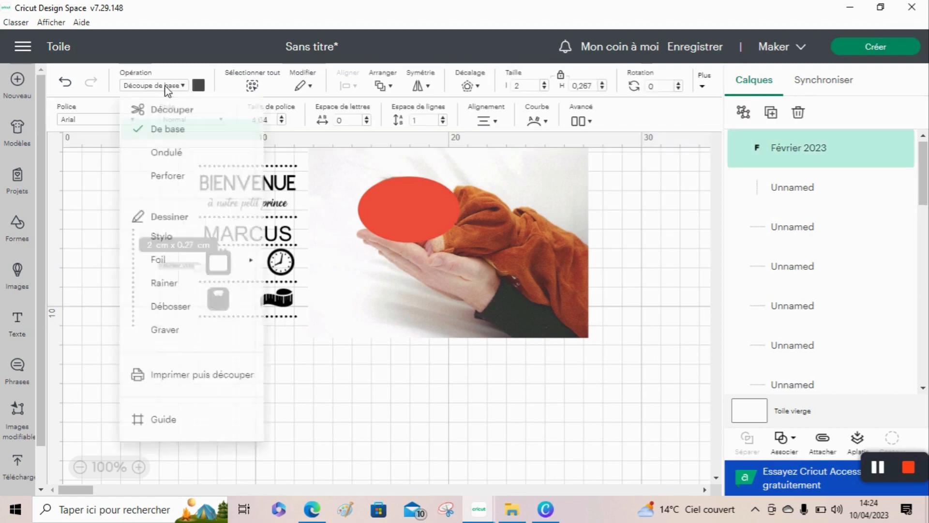
pyautogui.click(188, 392)
pyautogui.click(221, 86)
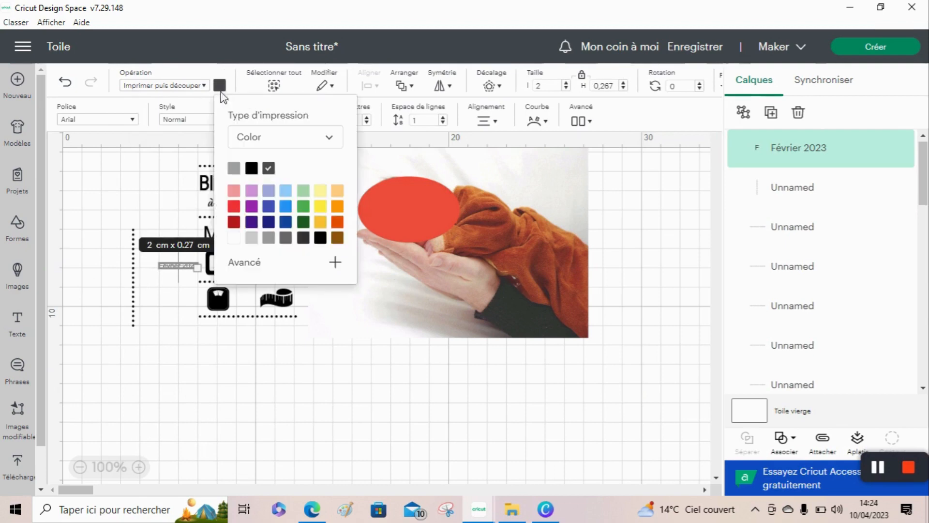
pyautogui.click(320, 238)
pyautogui.click(97, 334)
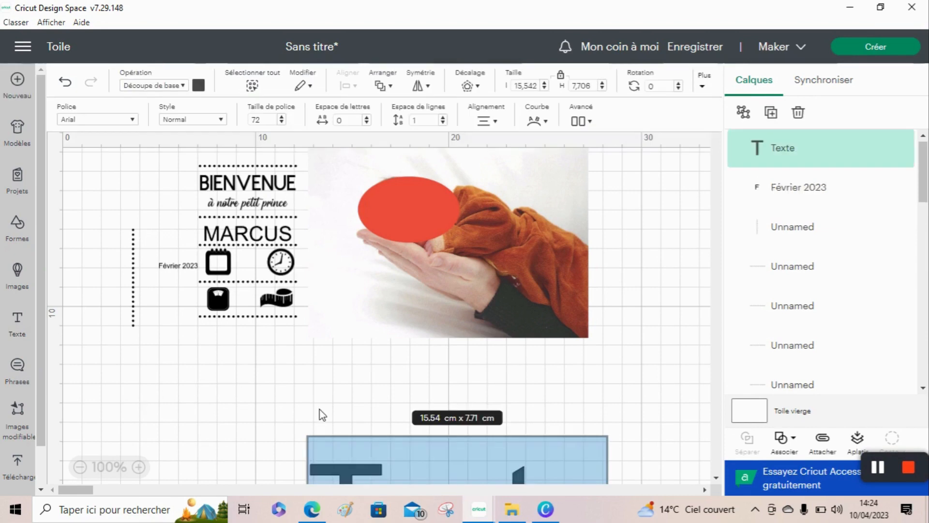
# Step: Add the text "à 21h40", 2 cm wide, and place it between the calendar and clock icons
pyautogui.write('à 2')
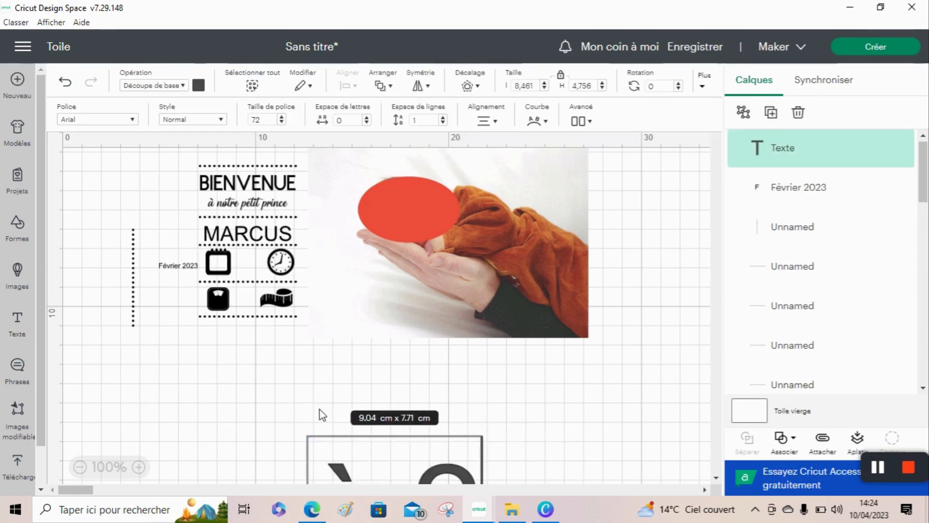
pyautogui.write('1h')
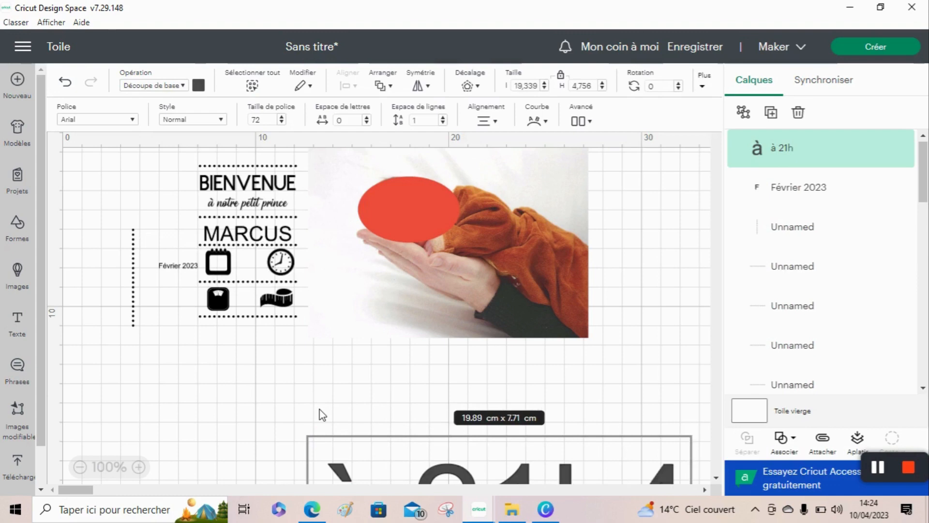
pyautogui.write('40')
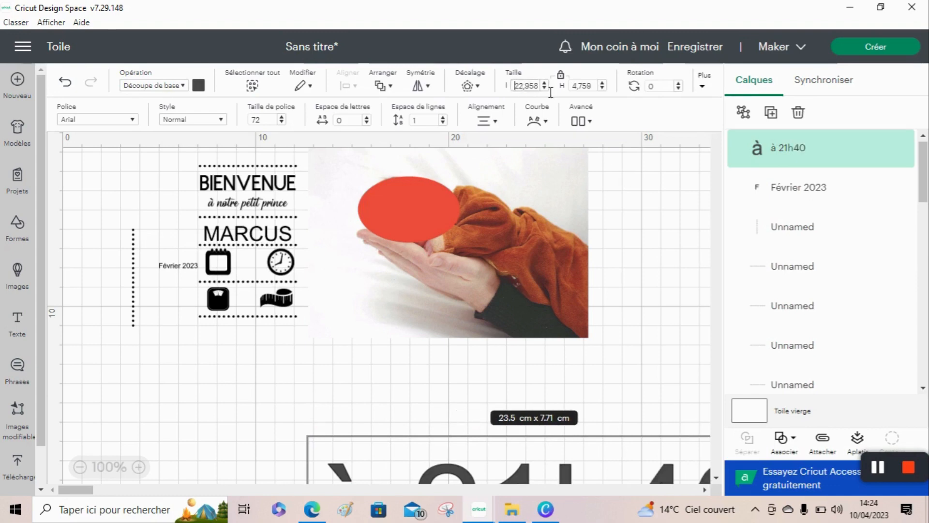
pyautogui.doubleClick(523, 86)
pyautogui.write('2')
pyautogui.press('Return')
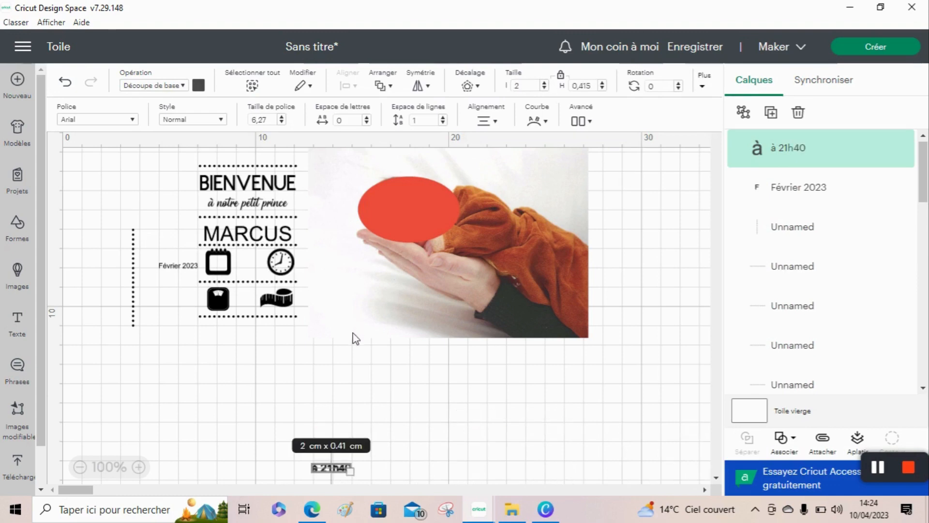
pyautogui.moveTo(334, 468); pyautogui.dragTo(258, 275)
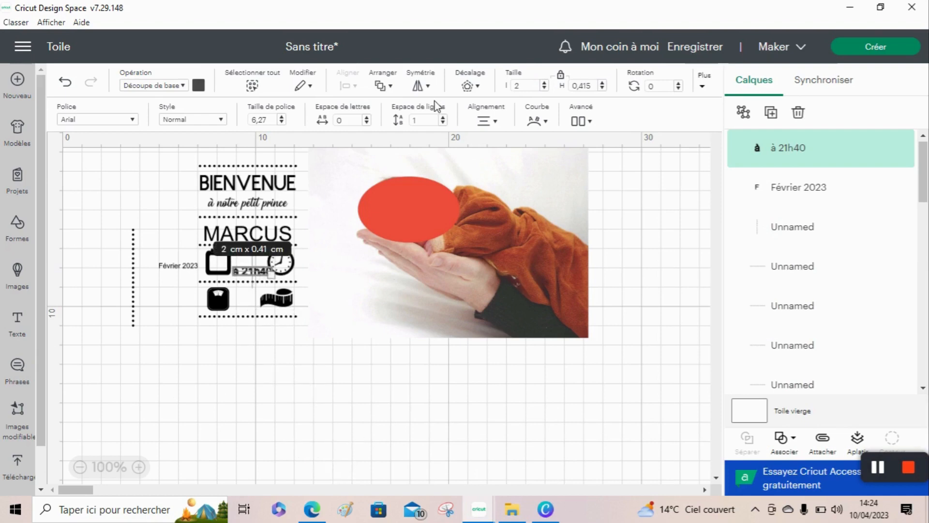
# Step: Add a new text reading "2kg590" for the birth weight
pyautogui.click(27, 335)
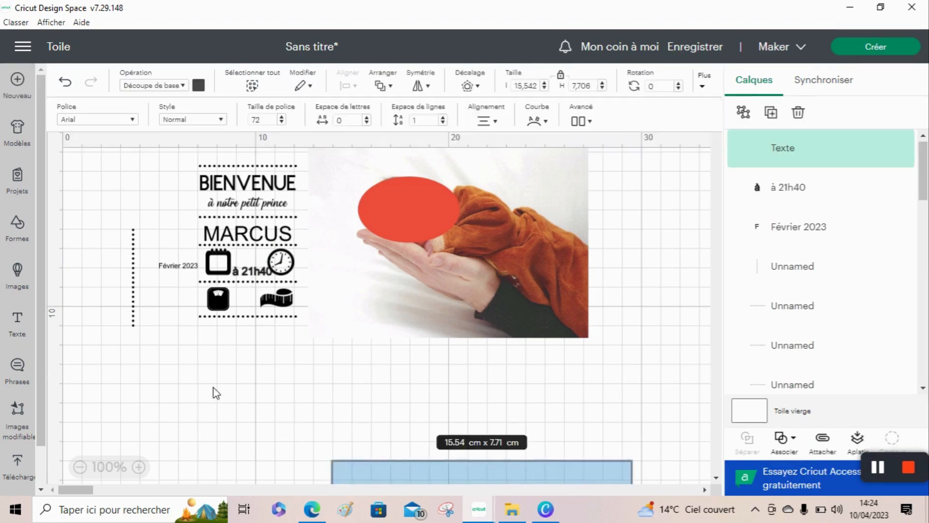
pyautogui.write('2')
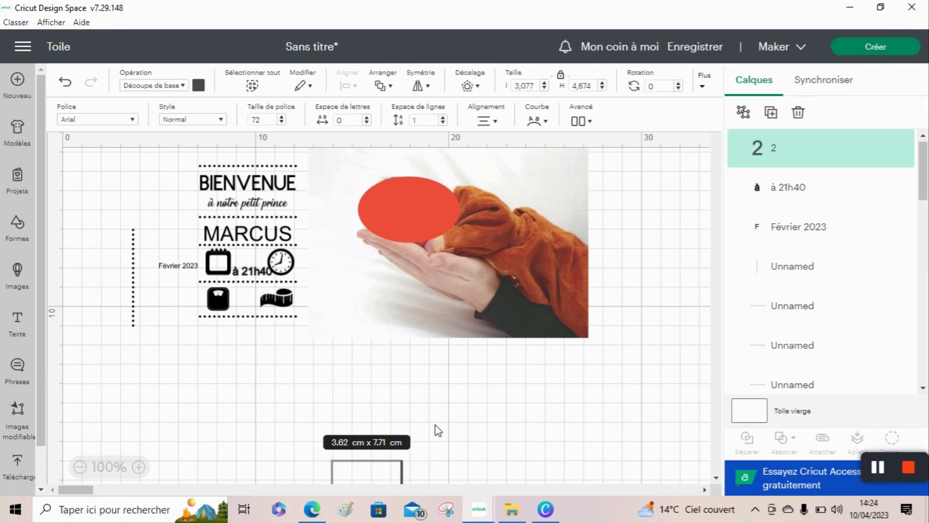
pyautogui.write('kg590')
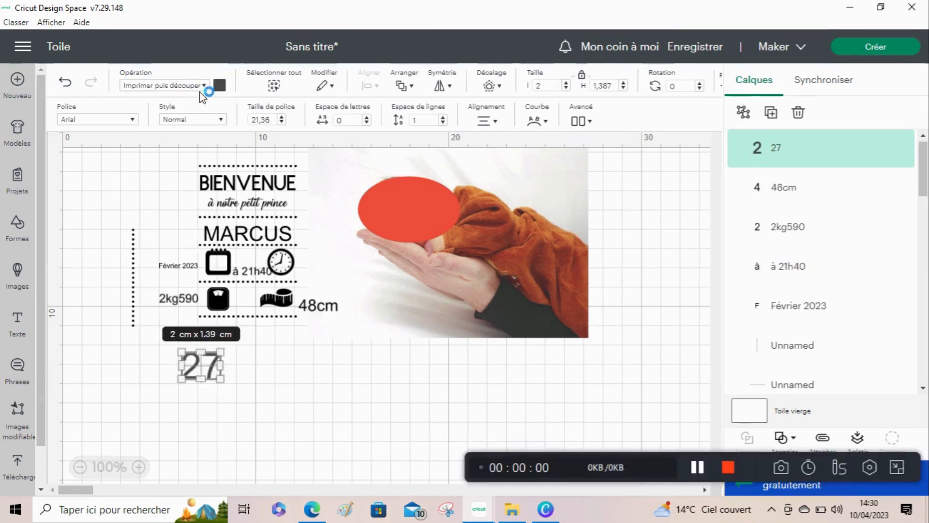
# Step: Colour the print-then-cut birth day number below the icons black
pyautogui.click(199, 87)
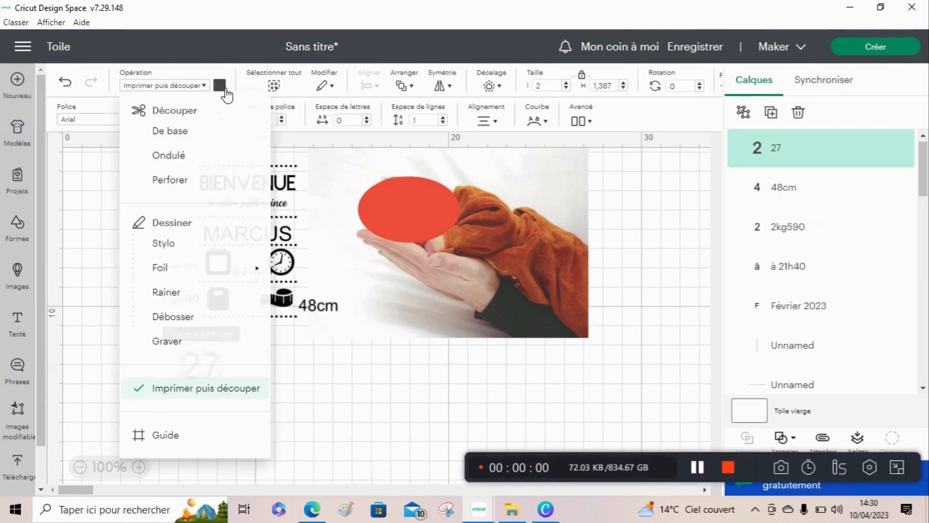
pyautogui.click(223, 88)
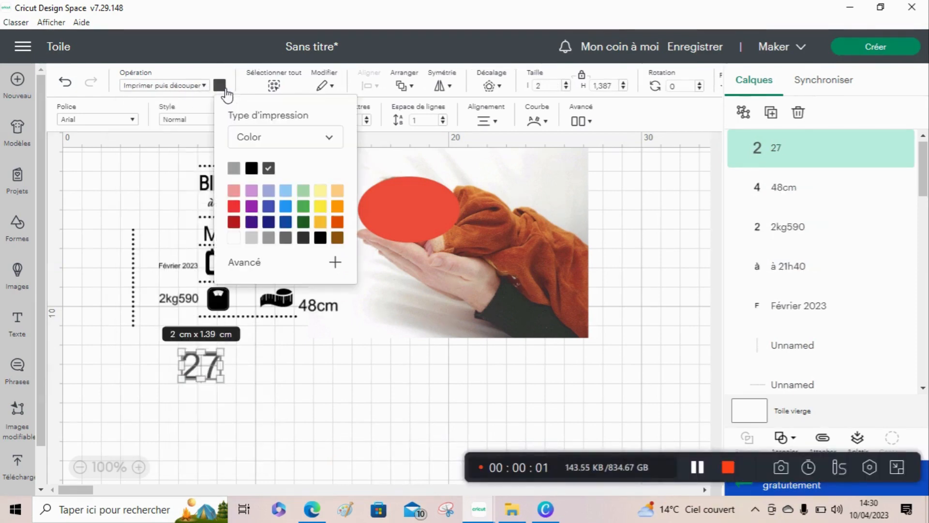
pyautogui.click(321, 237)
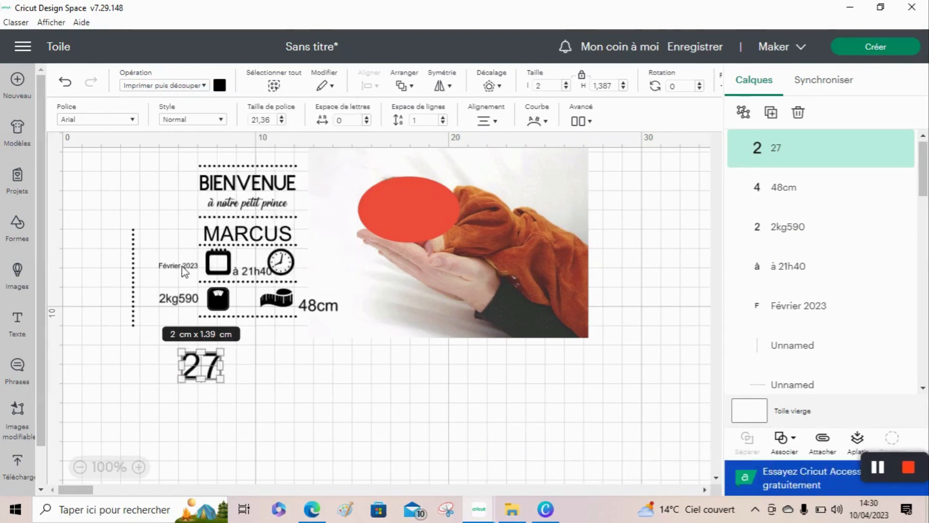
pyautogui.click(307, 336)
# Step: Set the birth day number's width to 0.56 cm and move it inside the calendar icon
pyautogui.click(218, 372)
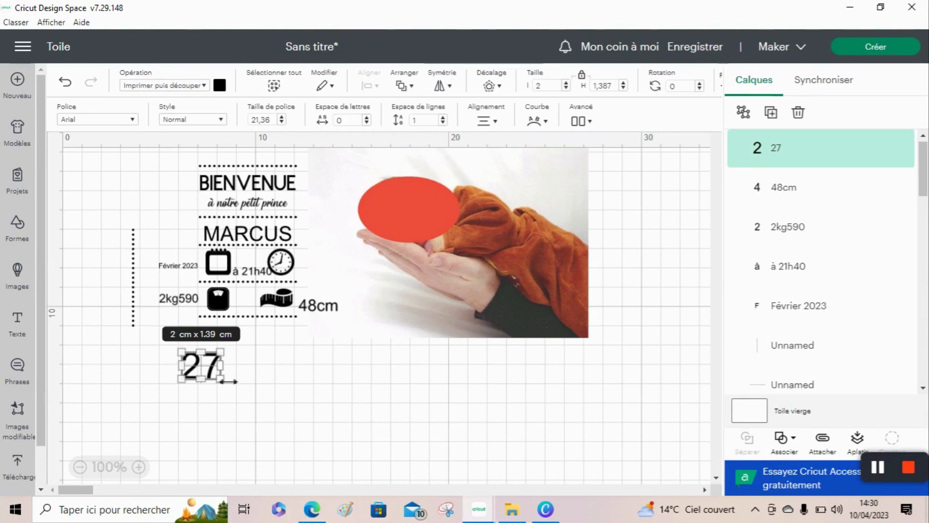
pyautogui.doubleClick(538, 86)
pyautogui.write('3')
pyautogui.press('Return')
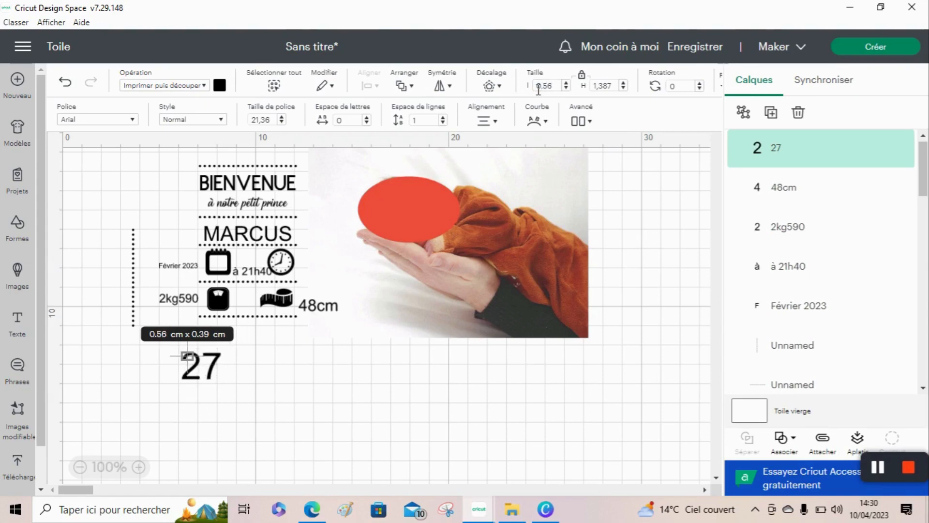
pyautogui.moveTo(190, 356); pyautogui.dragTo(221, 264)
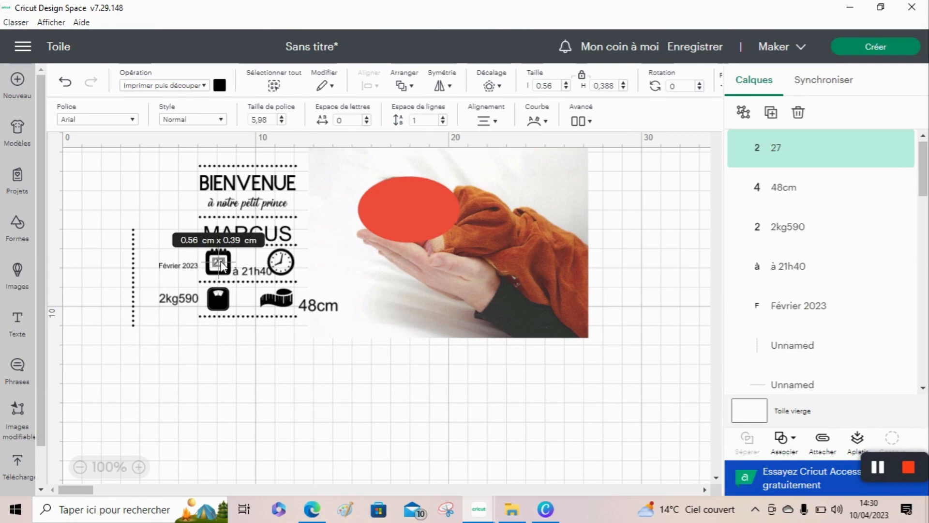
# Step: Reduce the width of the "48cm" text beside the measuring tape icon
pyautogui.click(324, 308)
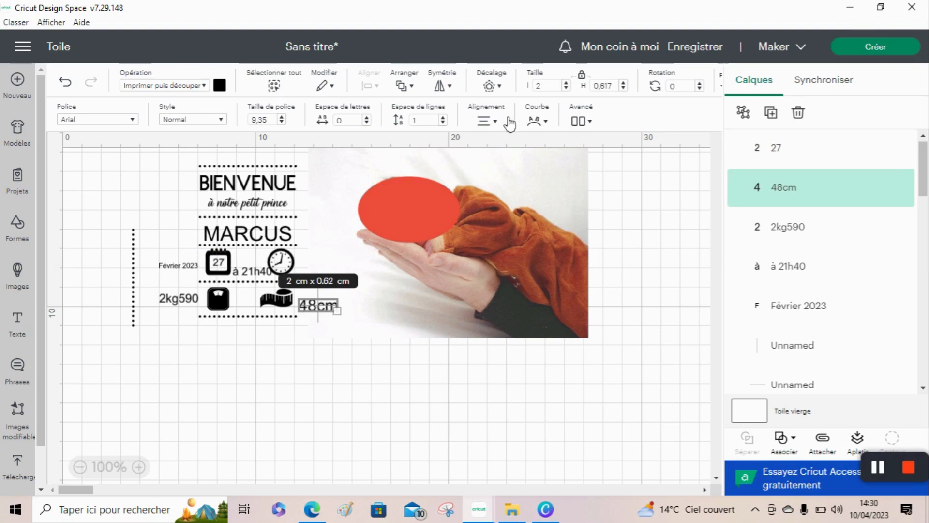
pyautogui.doubleClick(540, 90)
pyautogui.write('6')
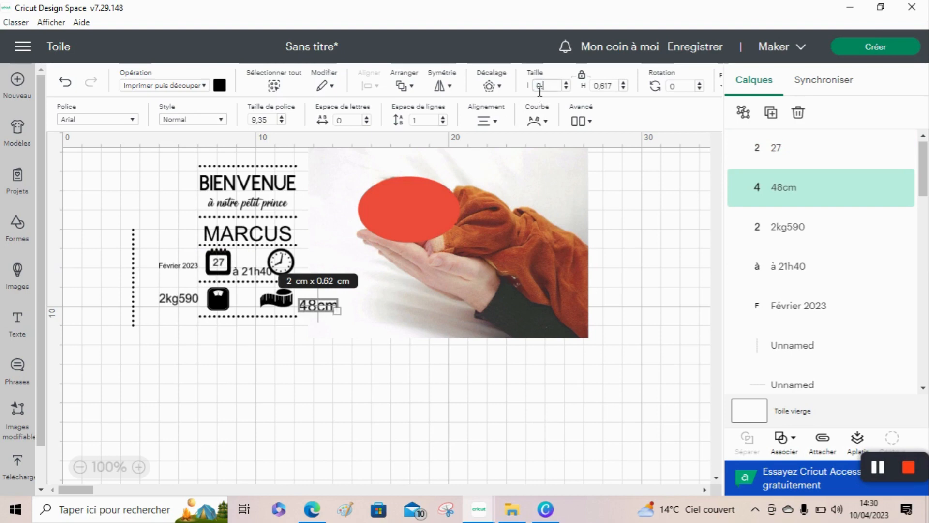
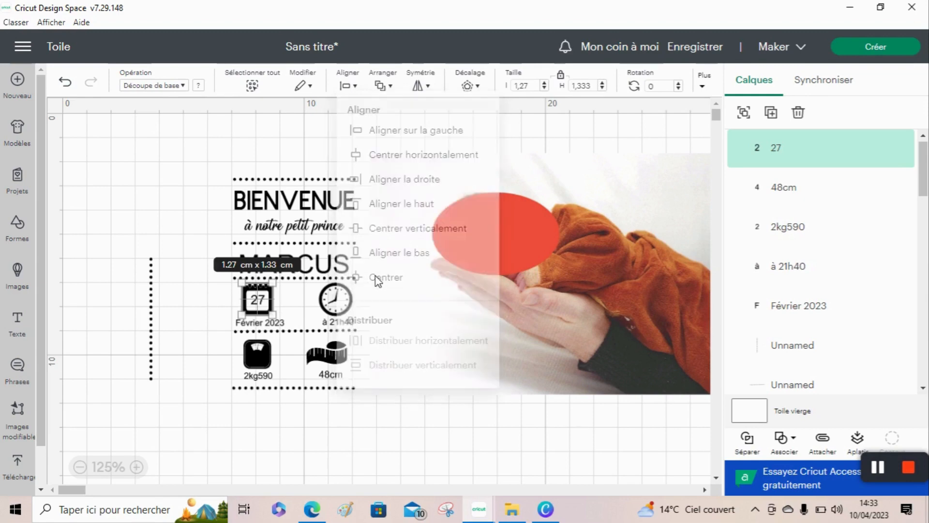
# Step: Attach the birth day number to the calendar frame
pyautogui.click(822, 438)
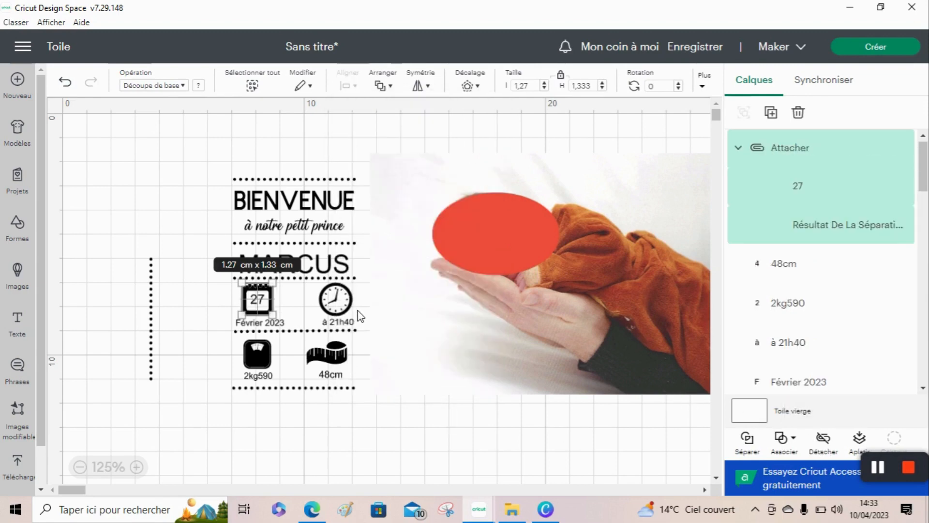
pyautogui.click(235, 345)
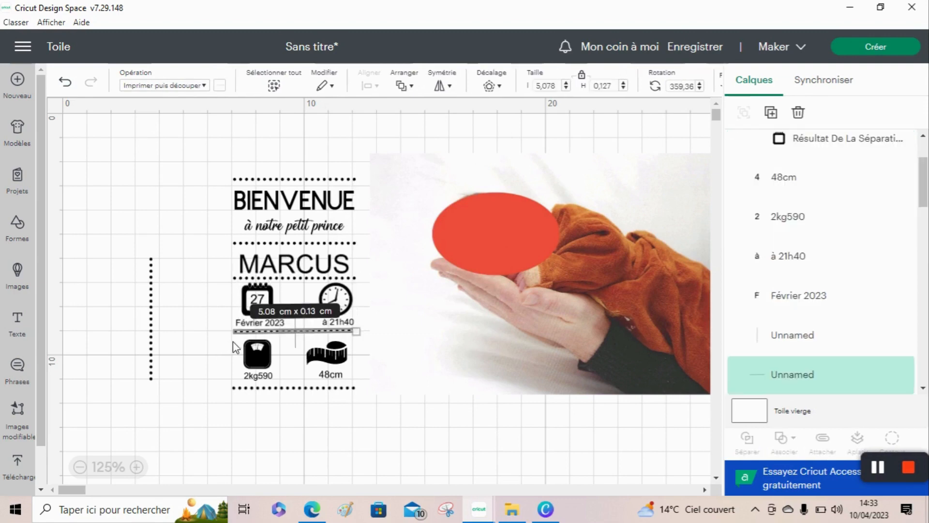
# Step: Select the calendar and clock icons together and centre them vertically with each other
pyautogui.moveTo(222, 294); pyautogui.dragTo(367, 303)
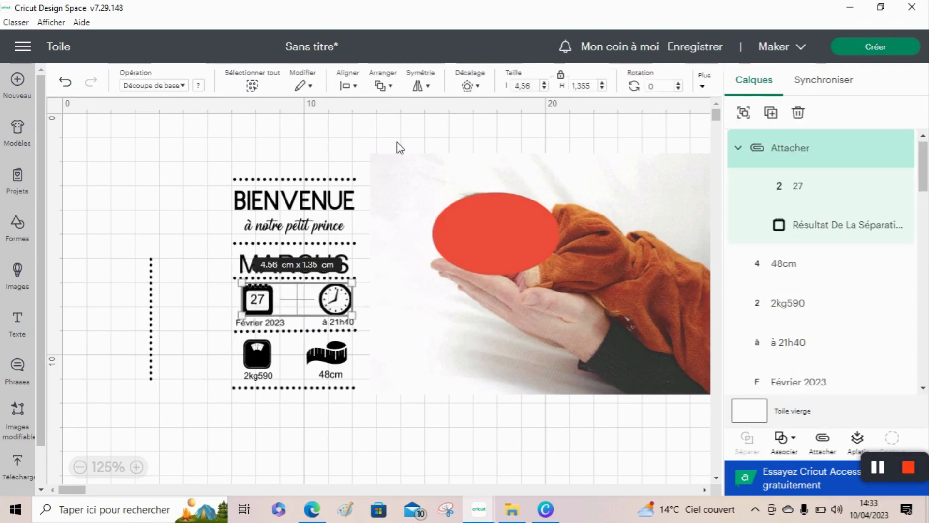
pyautogui.click(353, 85)
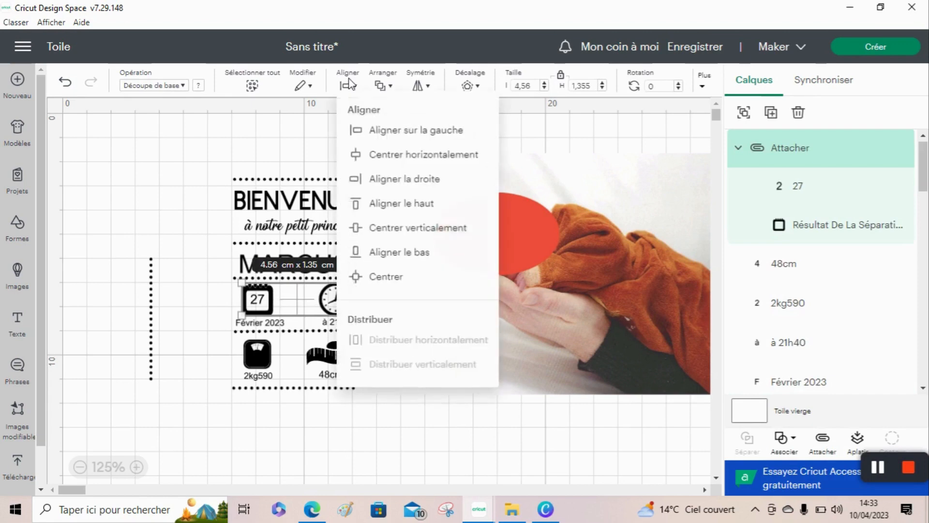
pyautogui.click(405, 232)
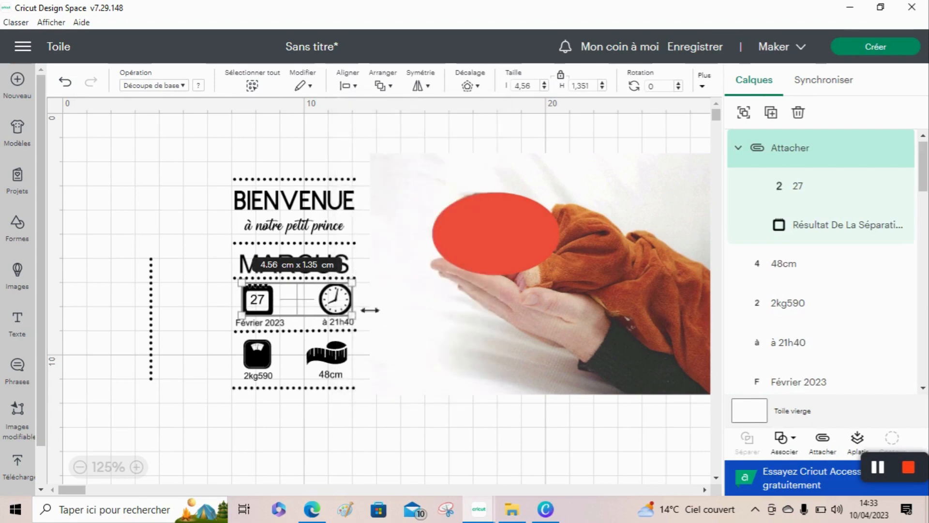
# Step: Select the scale and measuring tape icons together and centre them vertically with each other
pyautogui.moveTo(223, 353); pyautogui.dragTo(366, 362)
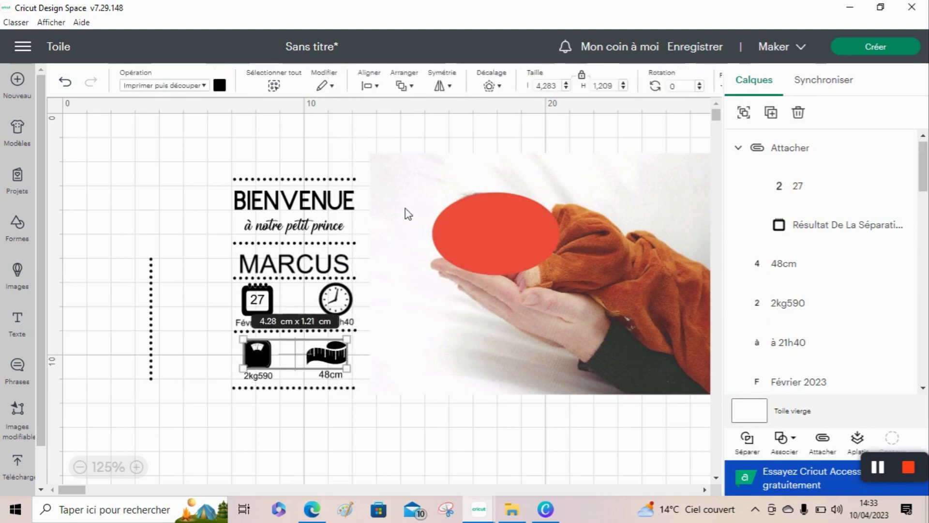
pyautogui.click(378, 82)
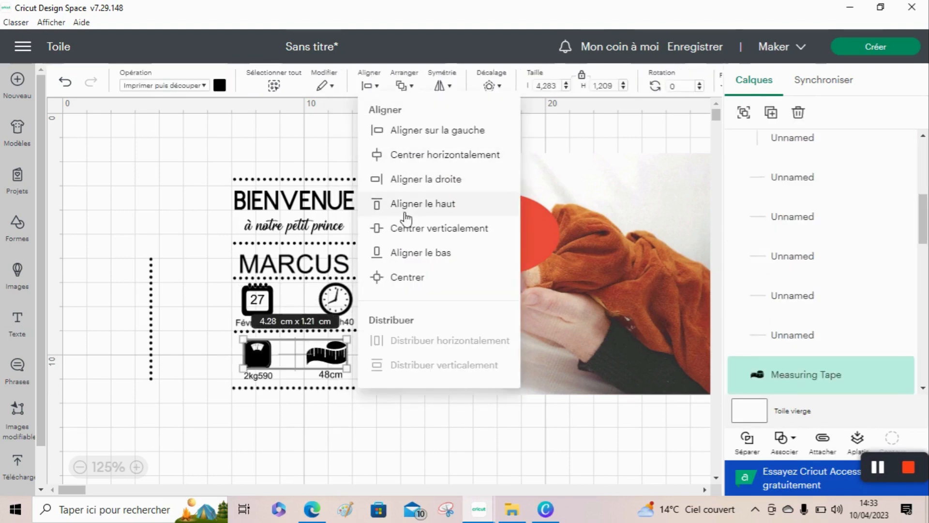
pyautogui.click(406, 231)
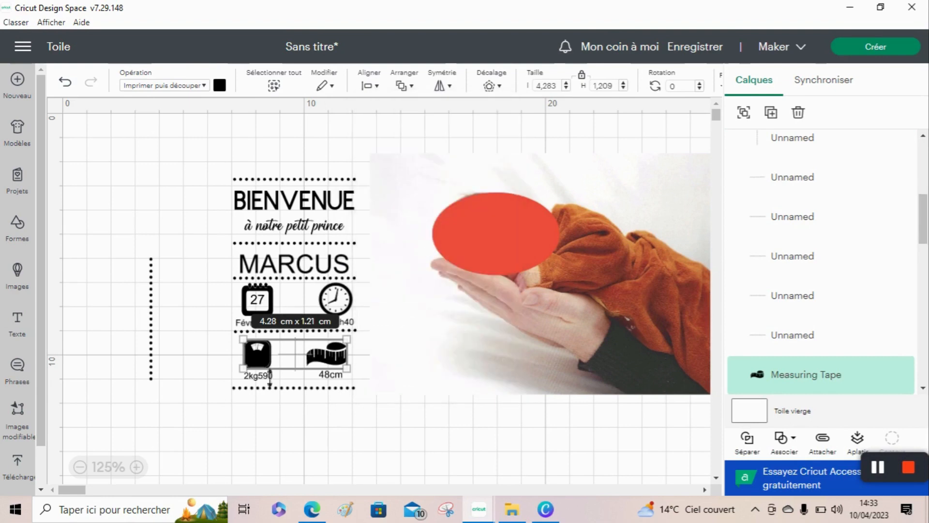
# Step: Move the dotted separators around the calendar and clock row out onto the blank canvas beside the design
pyautogui.click(248, 417)
pyautogui.click(303, 333)
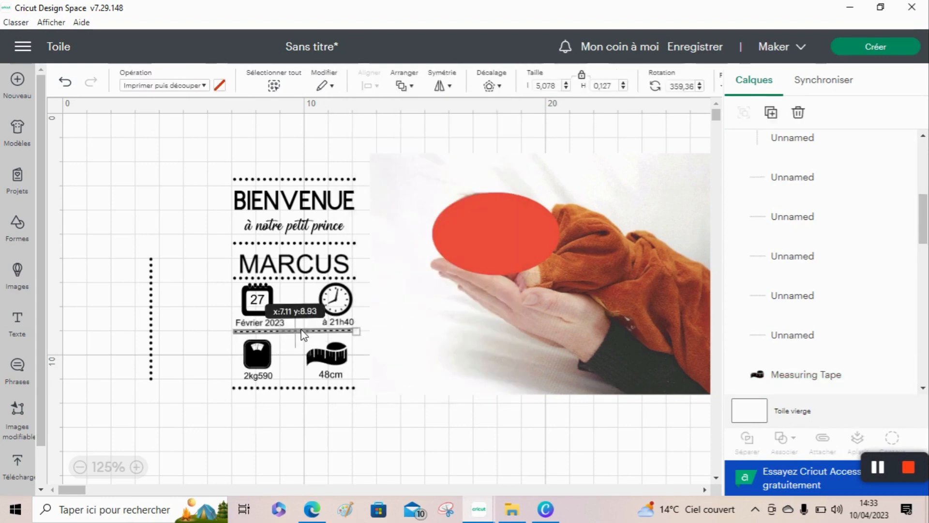
pyautogui.moveTo(304, 334); pyautogui.dragTo(133, 283)
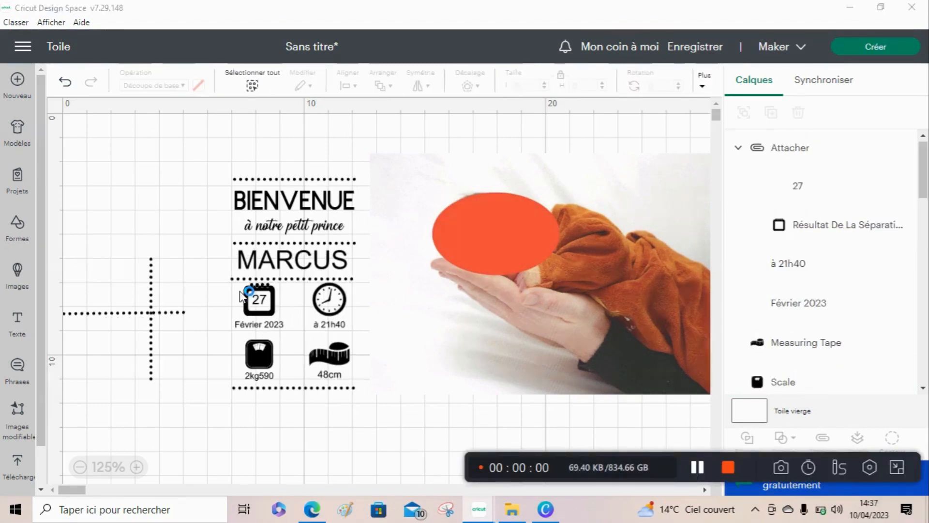
pyautogui.moveTo(241, 292); pyautogui.dragTo(118, 197)
pyautogui.hotkey('ctrl', 'z')
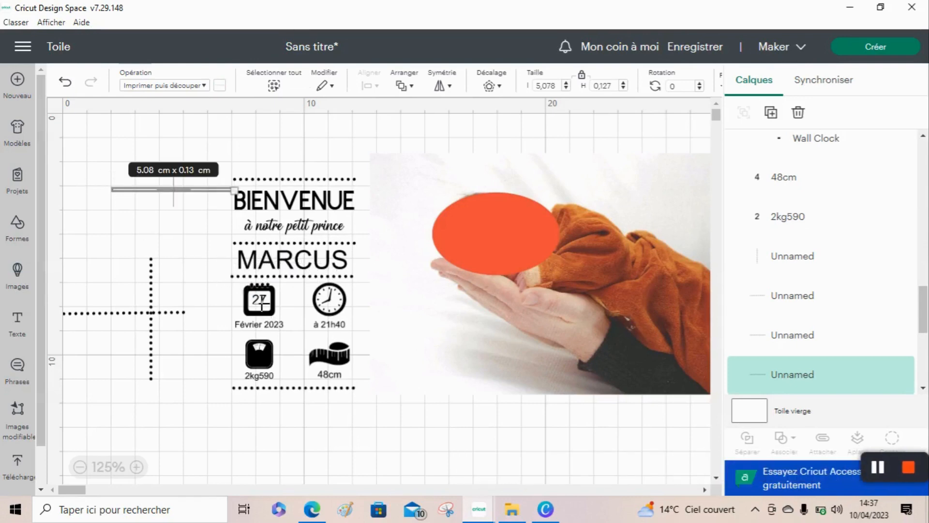
# Step: Centre the calendar icon, "Février 2023", the scale icon and "2kg590" horizontally with each other
pyautogui.moveTo(240, 277); pyautogui.dragTo(289, 395)
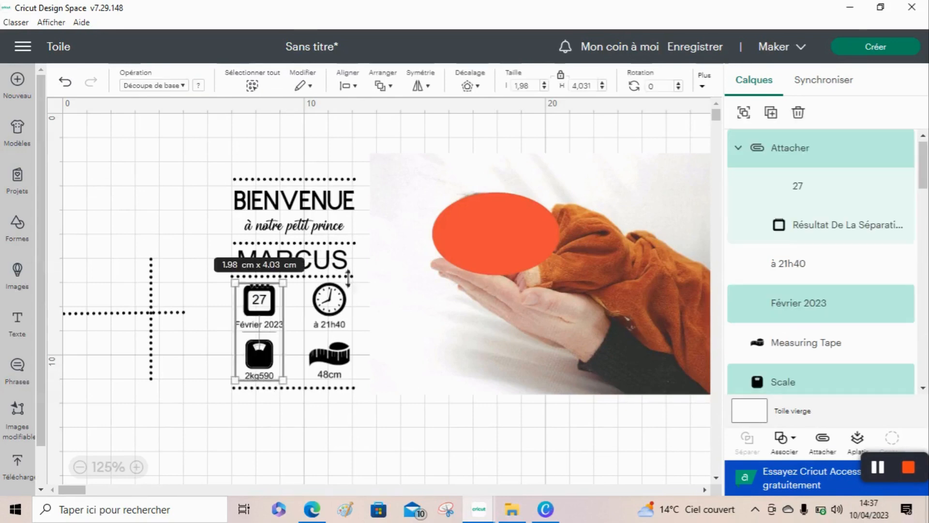
pyautogui.click(357, 87)
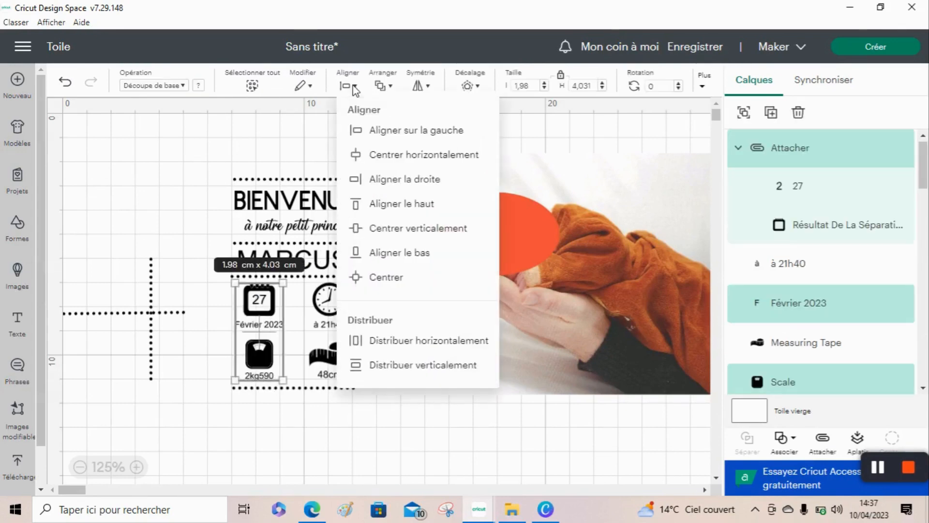
pyautogui.click(411, 155)
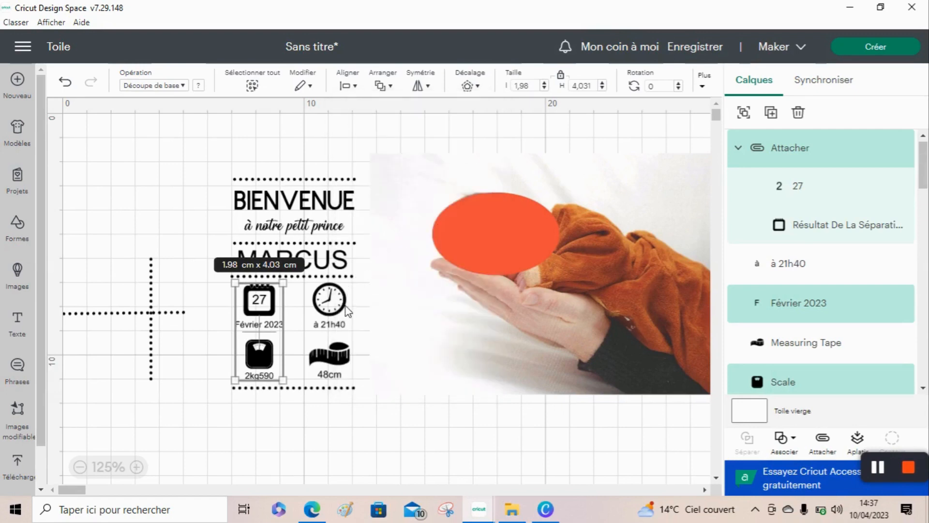
# Step: Centre the clock icon, "à 21h40", the measuring tape icon and "48cm" horizontally with each other
pyautogui.moveTo(347, 310)
pyautogui.mouseDown()
pyautogui.moveTo(344, 354)
pyautogui.moveTo(325, 390)
pyautogui.mouseUp()
pyautogui.click(348, 86)
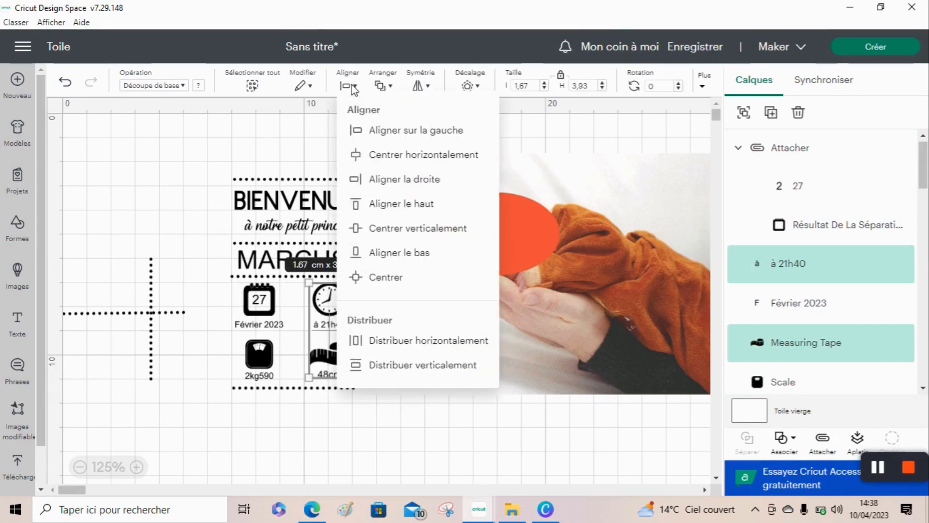
pyautogui.click(375, 157)
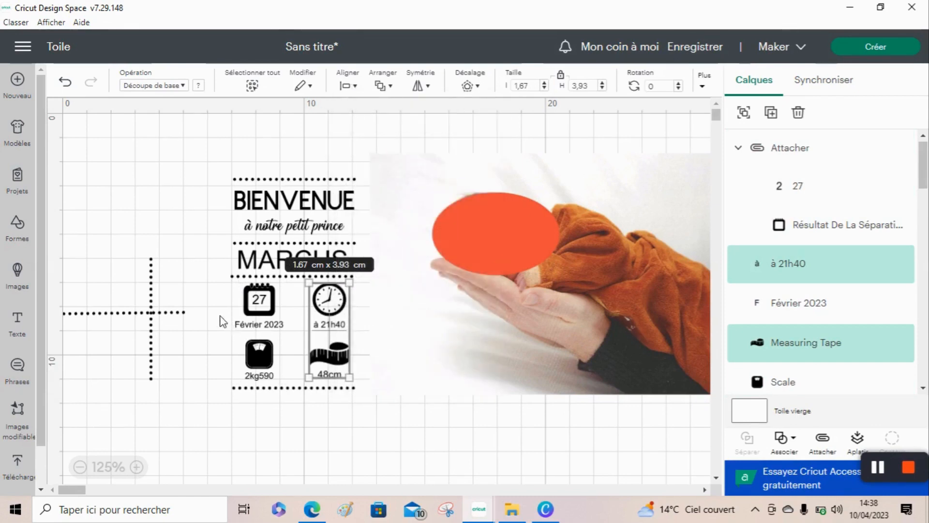
# Step: Select all four icons with their captions and attach them into one block
pyautogui.moveTo(221, 289); pyautogui.dragTo(365, 340)
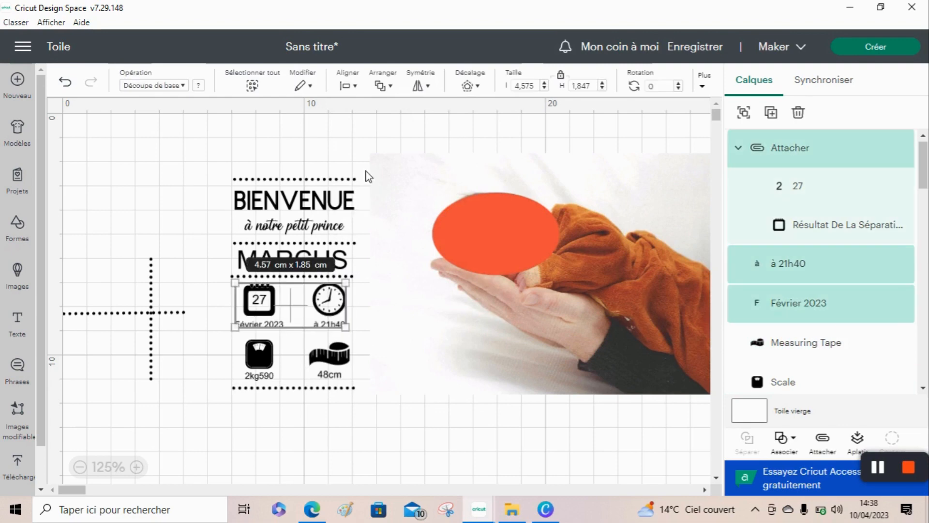
pyautogui.click(348, 86)
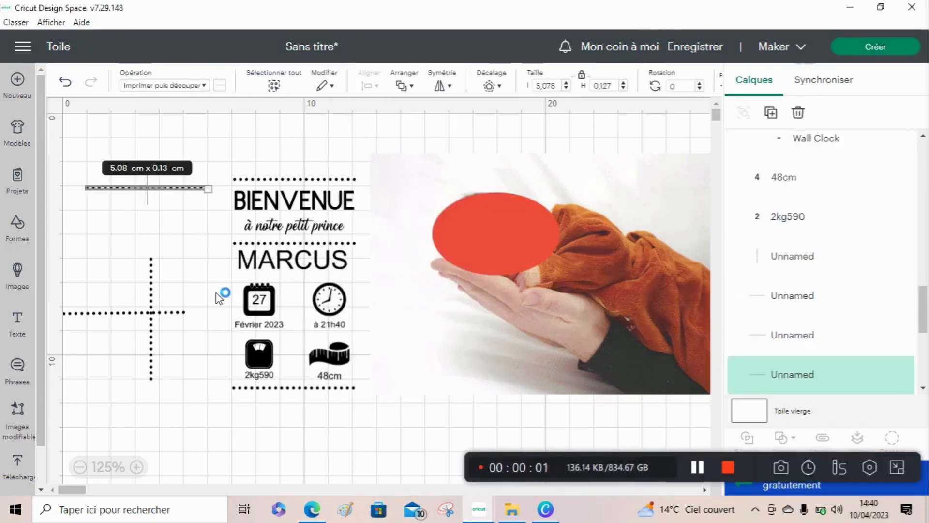
pyautogui.moveTo(215, 285); pyautogui.dragTo(365, 389)
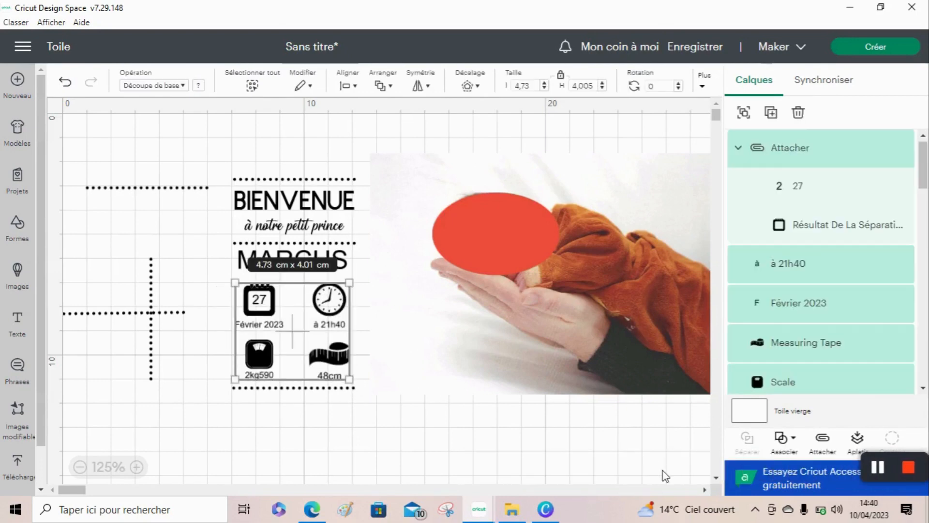
pyautogui.click(822, 439)
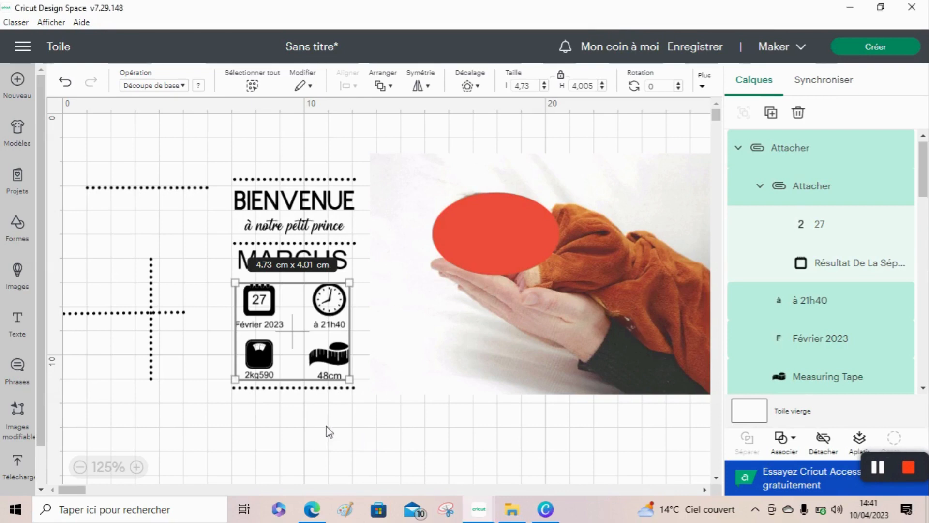
# Step: Place the two loose horizontal dotted separators beneath the first name and between the two icon rows
pyautogui.click(134, 330)
pyautogui.moveTo(135, 315); pyautogui.dragTo(302, 279)
pyautogui.click(153, 287)
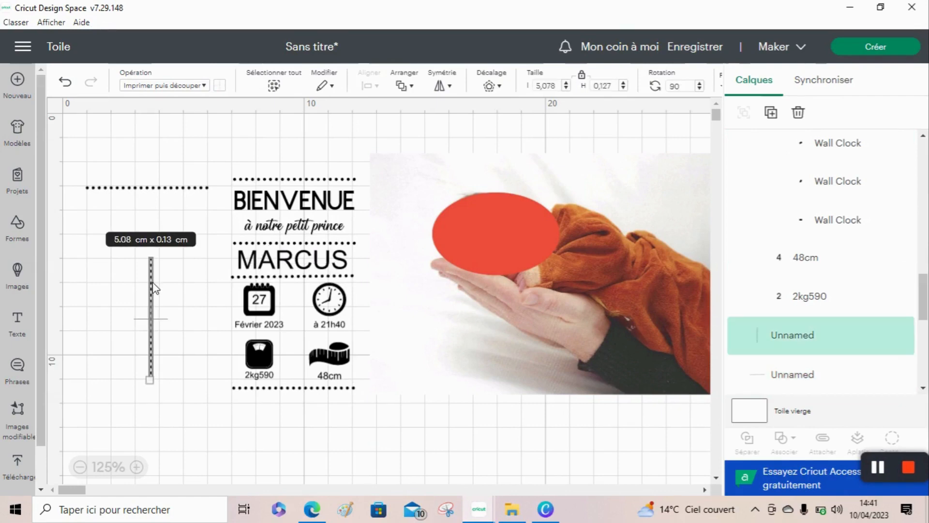
pyautogui.moveTo(171, 195); pyautogui.dragTo(318, 341)
# Step: Select all the texts, horizontal separators and the icon block and centre them horizontally with each other
pyautogui.moveTo(326, 469); pyautogui.dragTo(292, 183)
pyautogui.moveTo(319, 127); pyautogui.dragTo(321, 124)
pyautogui.click(348, 86)
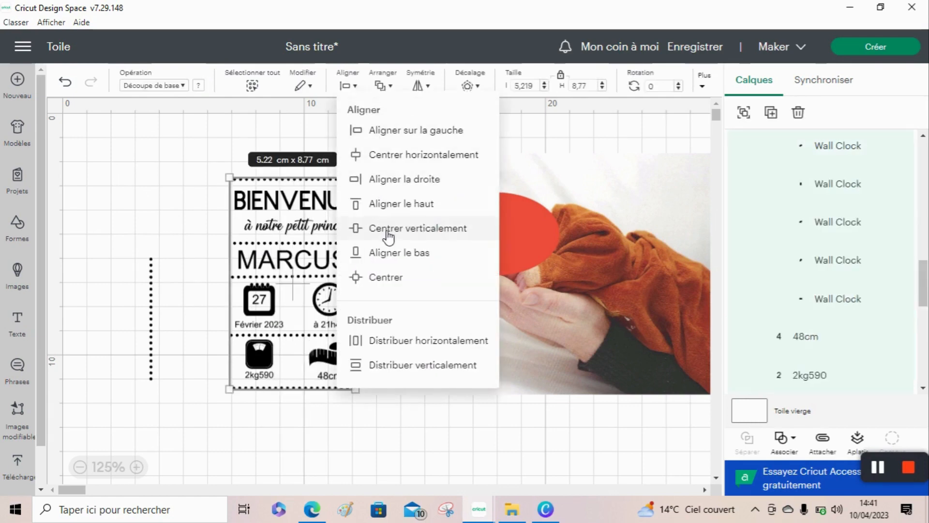
pyautogui.click(413, 164)
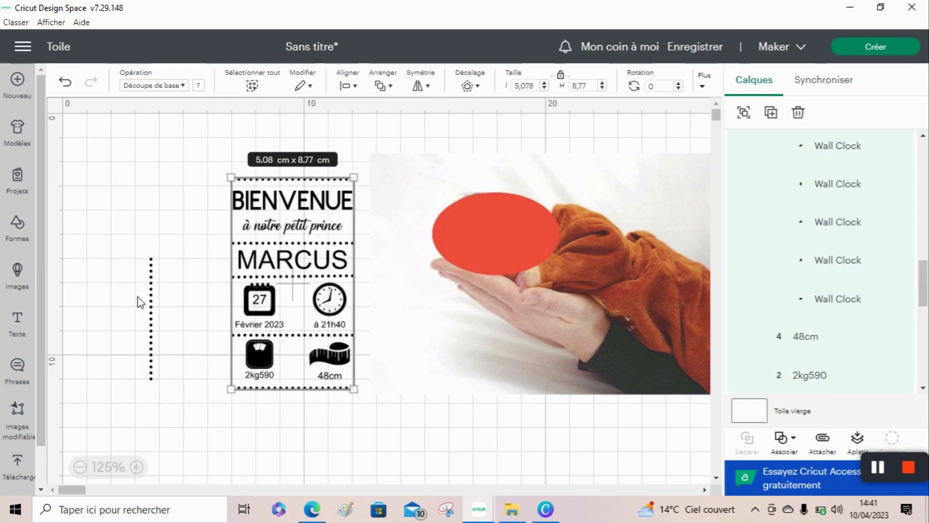
# Step: Set the width of the vertical dotted line to 1.67 cm
pyautogui.click(151, 303)
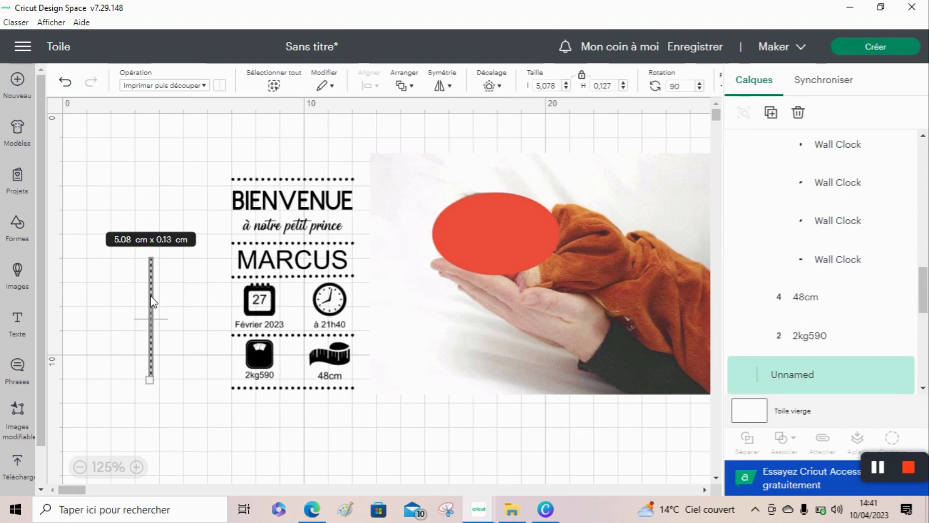
pyautogui.moveTo(562, 87); pyautogui.dragTo(538, 92)
pyautogui.click(874, 471)
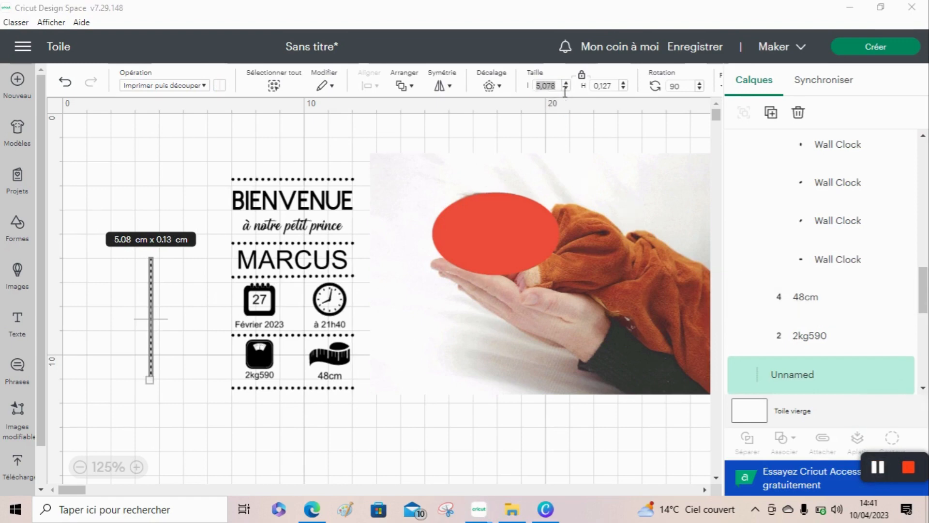
pyautogui.moveTo(565, 92); pyautogui.dragTo(533, 93)
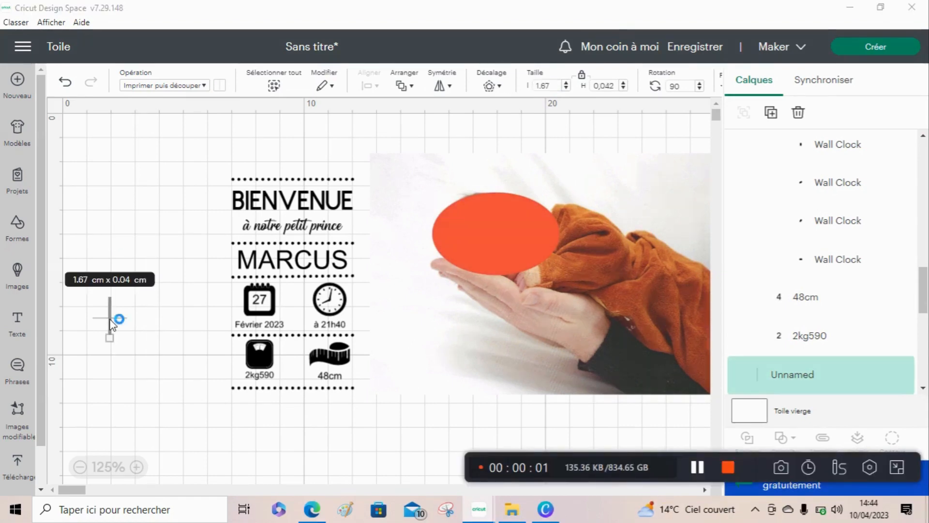
# Step: Duplicate the short vertical dotted line and place the copy beside the original
pyautogui.rightClick(114, 321)
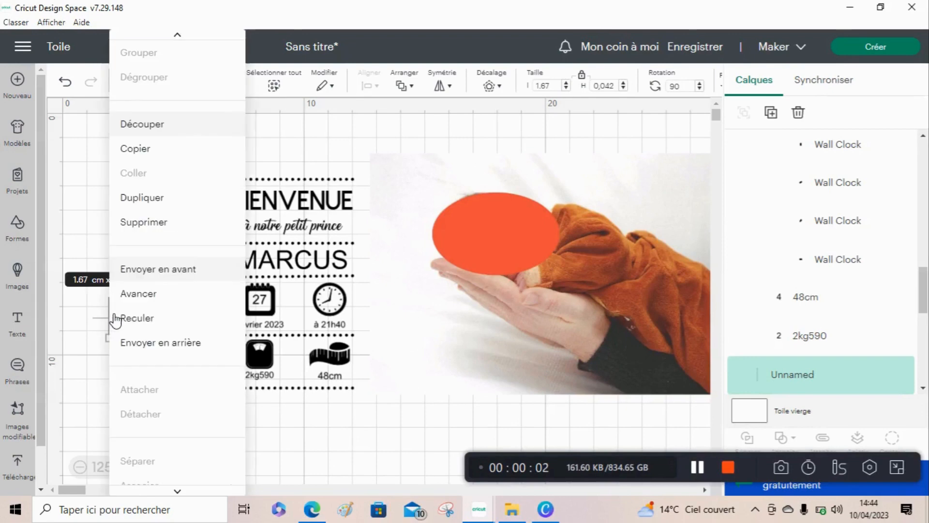
pyautogui.click(187, 203)
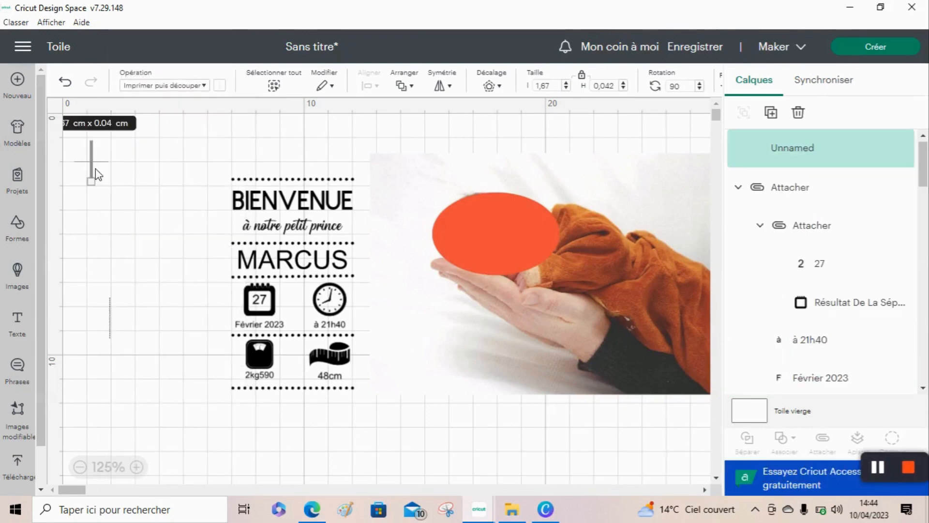
pyautogui.moveTo(94, 166); pyautogui.dragTo(130, 317)
pyautogui.click(169, 317)
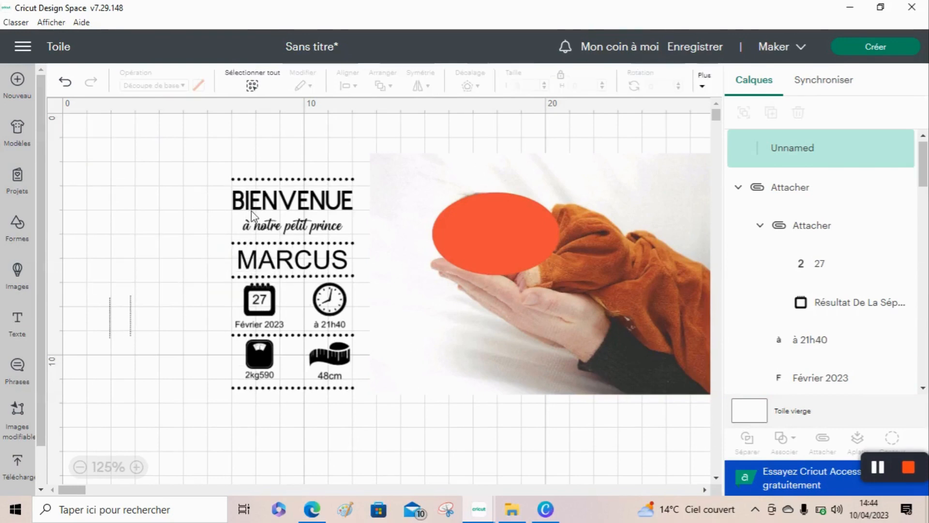
# Step: Raise the uppermost dotted separator slightly and attach the welcome text, first name, inner separators and icon block together
pyautogui.moveTo(244, 198); pyautogui.dragTo(364, 392)
pyautogui.click(826, 450)
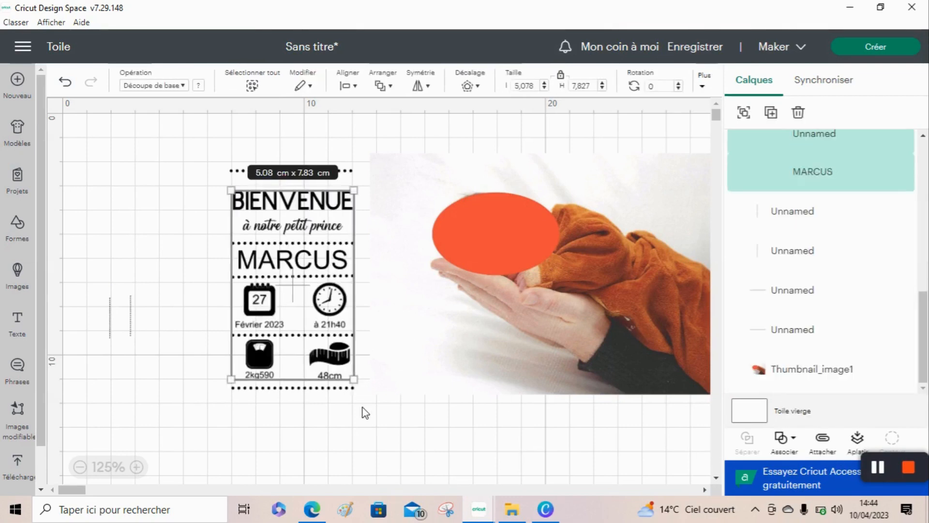
pyautogui.click(135, 307)
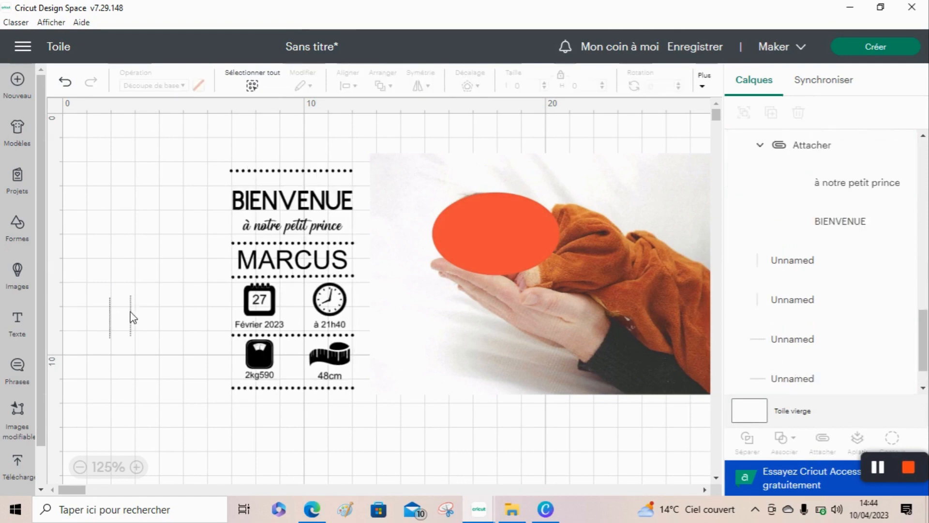
# Step: Place one vertical dotted line between the calendar and clock and the other between the scale and measuring tape
pyautogui.moveTo(129, 315); pyautogui.dragTo(297, 301)
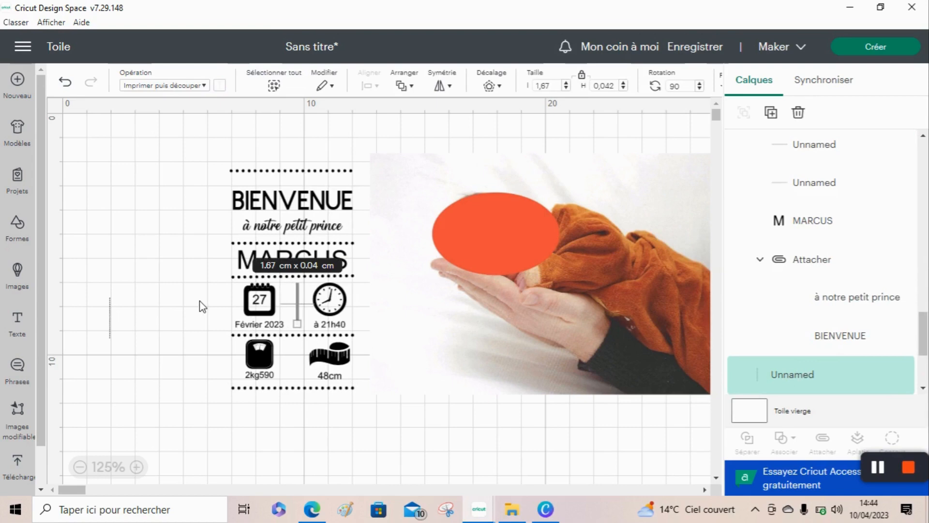
pyautogui.moveTo(113, 316); pyautogui.dragTo(295, 358)
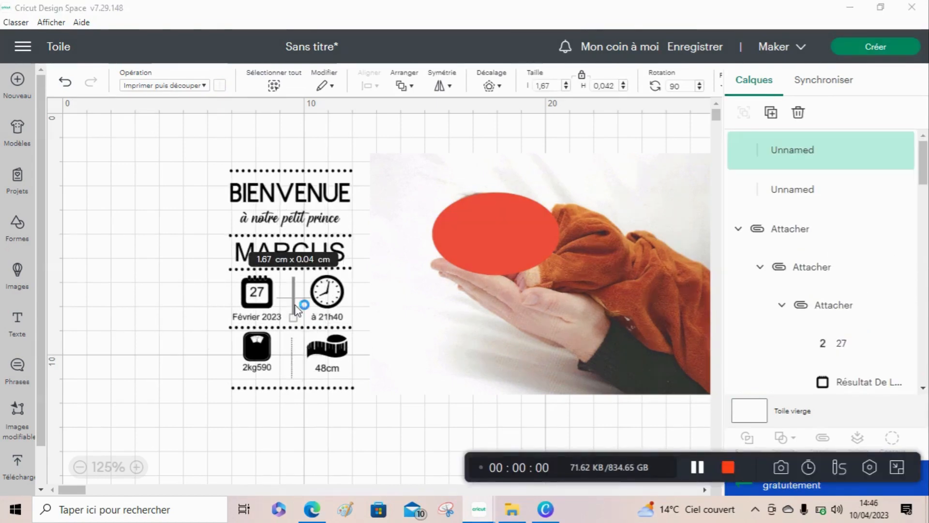
pyautogui.moveTo(295, 303); pyautogui.dragTo(294, 298)
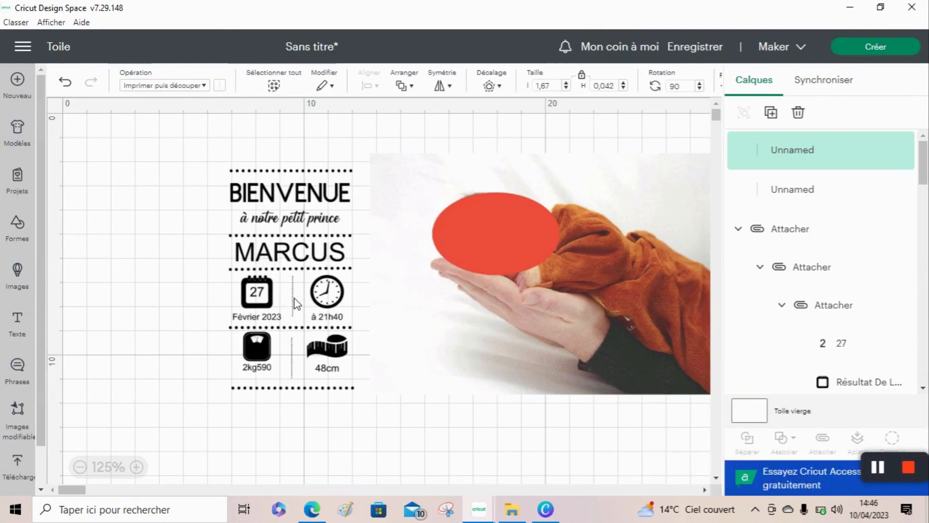
# Step: With the attached text block moved aside, centre the two vertical dotted lines horizontally with each other and attach them
pyautogui.moveTo(329, 340); pyautogui.dragTo(170, 333)
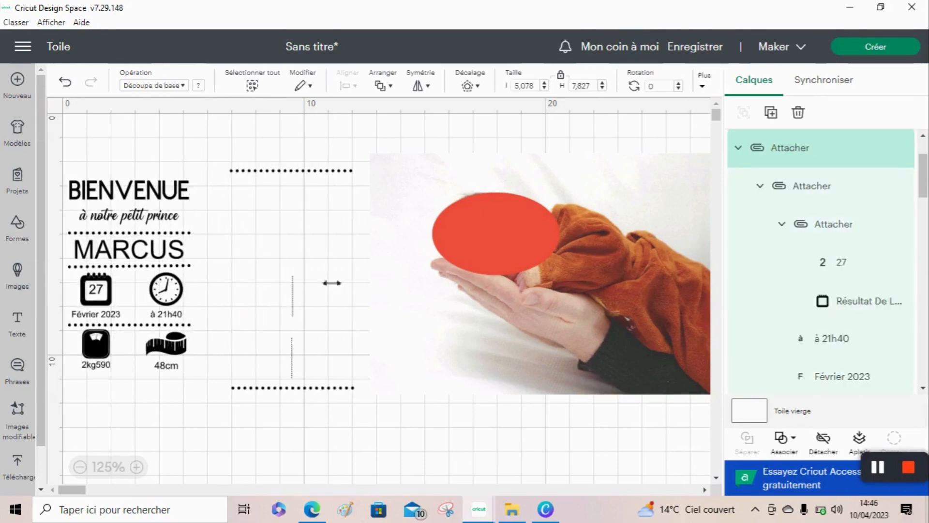
pyautogui.click(305, 294)
pyautogui.moveTo(304, 294); pyautogui.dragTo(308, 373)
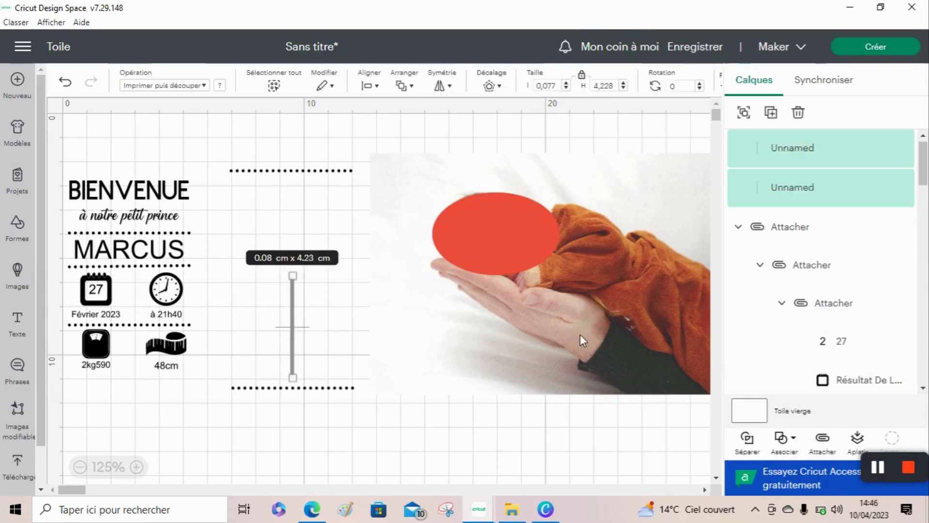
pyautogui.click(370, 85)
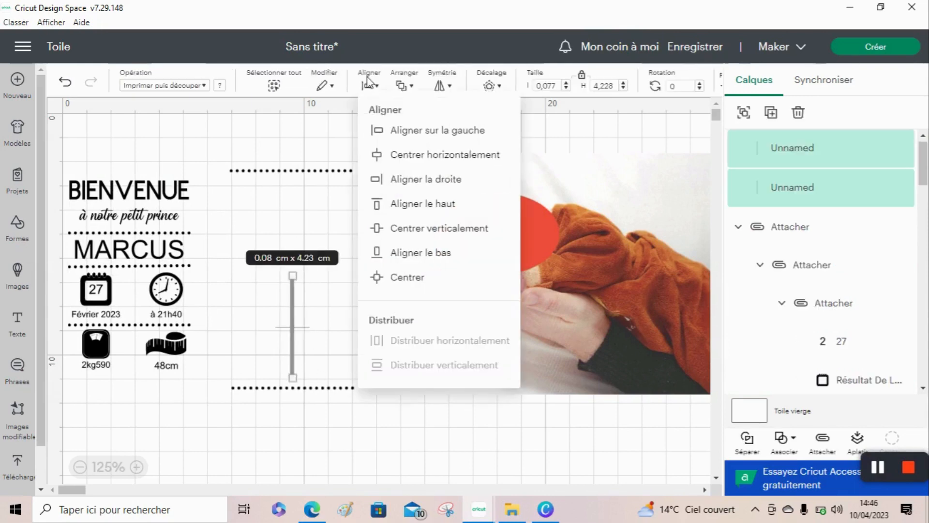
pyautogui.click(406, 156)
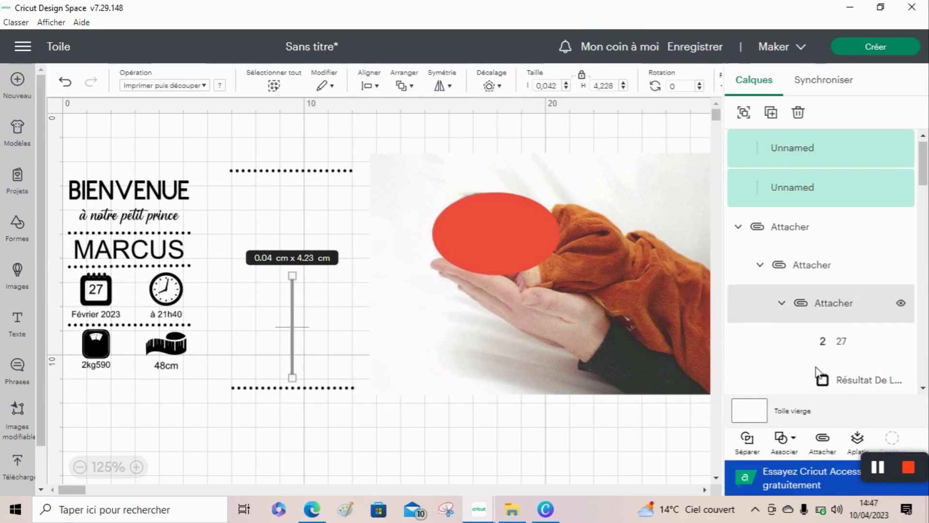
pyautogui.click(831, 445)
# Step: Move the attached text and icon block back over the vertical dotted lines and dismiss the low-battery notice
pyautogui.moveTo(174, 331); pyautogui.dragTo(326, 333)
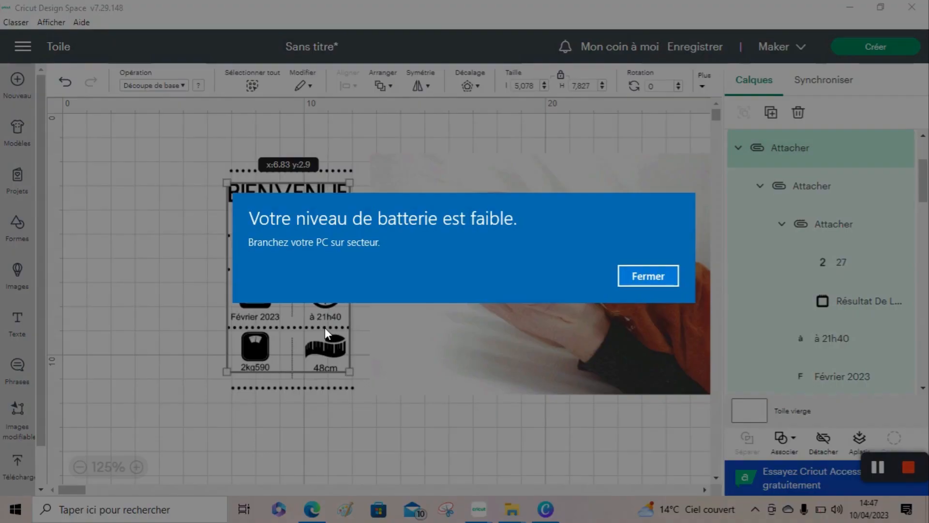
pyautogui.click(649, 276)
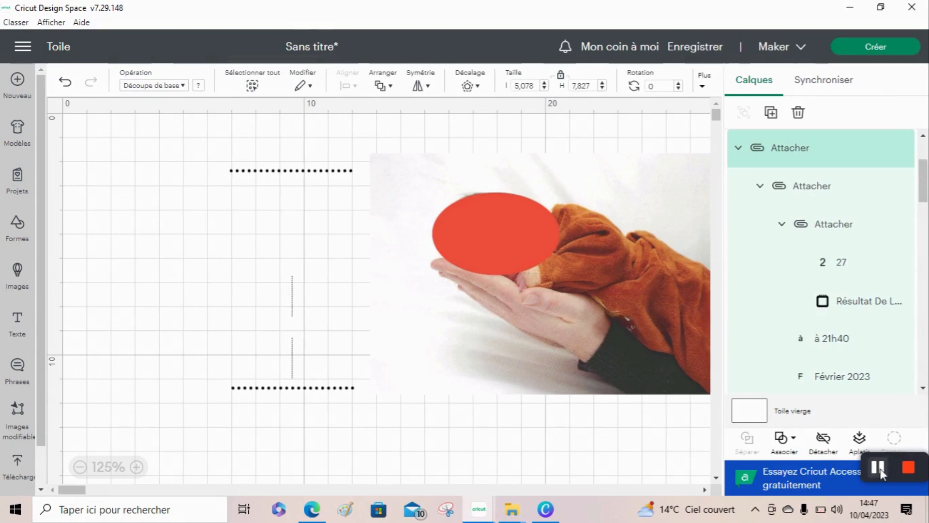
# Step: Centre the attached pair of vertical dotted lines horizontally with the welcome text and icon block
pyautogui.click(878, 468)
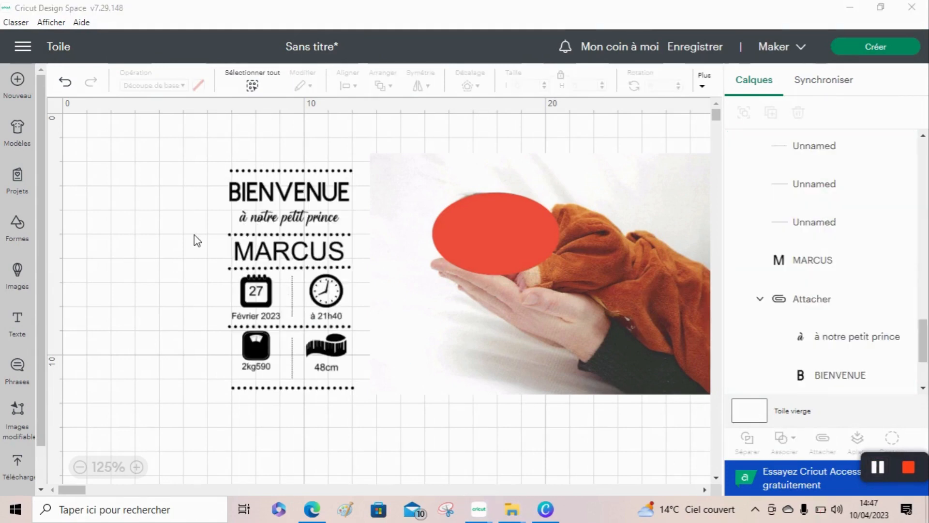
pyautogui.moveTo(199, 199); pyautogui.dragTo(351, 380)
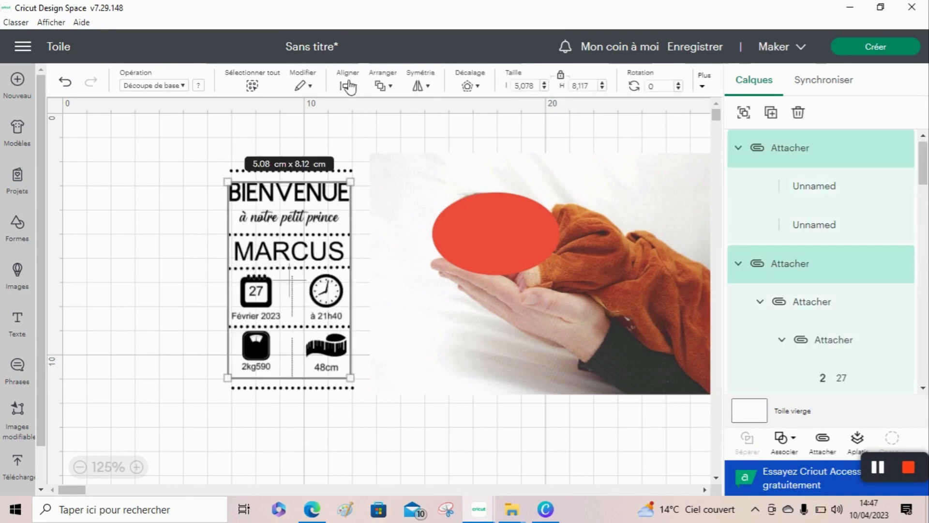
pyautogui.click(348, 86)
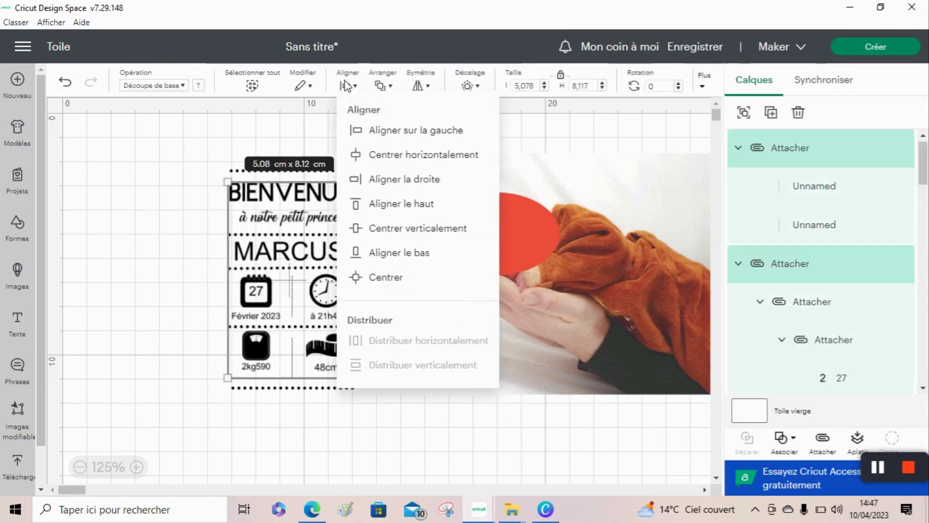
pyautogui.click(400, 155)
pyautogui.click(161, 234)
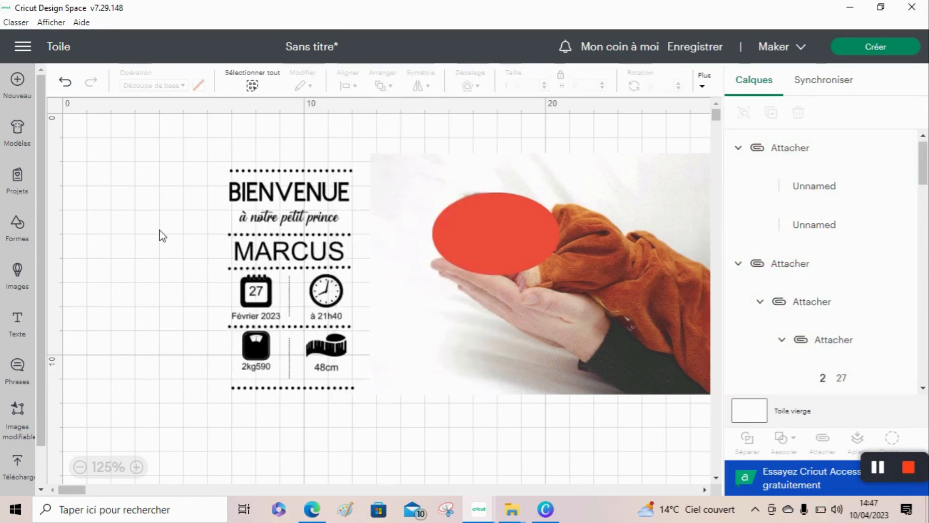
# Step: Attach the vertical dotted lines to the welcome text and icon block
pyautogui.moveTo(210, 191); pyautogui.dragTo(361, 373)
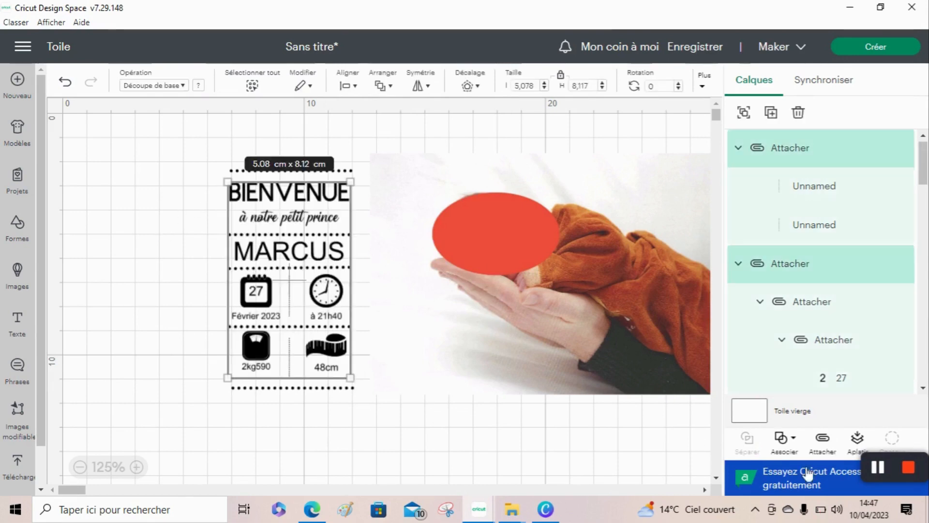
pyautogui.click(824, 448)
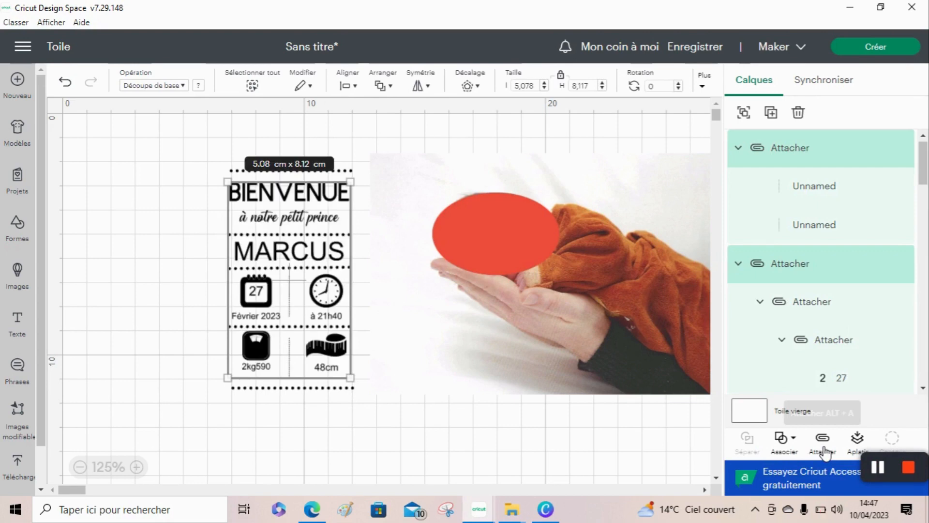
pyautogui.click(614, 428)
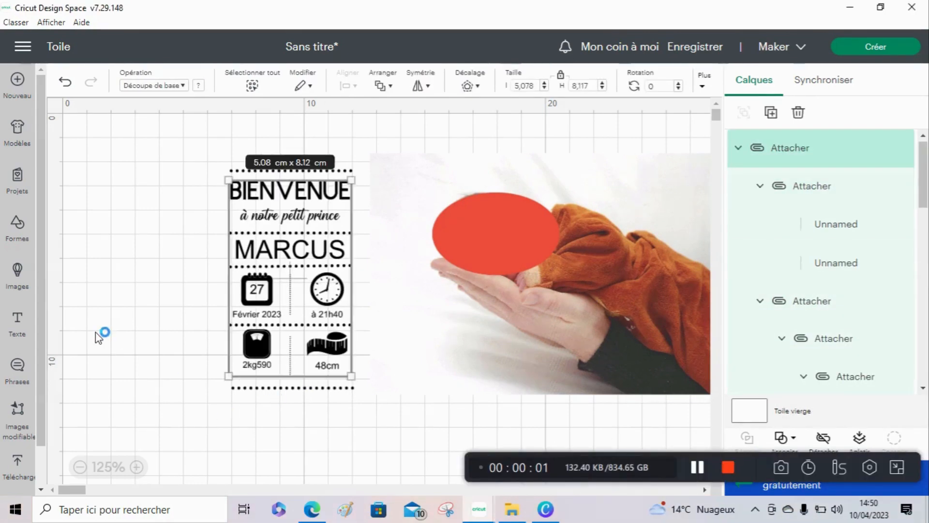
# Step: Insert a square, shrink it to about 1.38 cm and place it beneath the lowest dotted separator
pyautogui.click(138, 467)
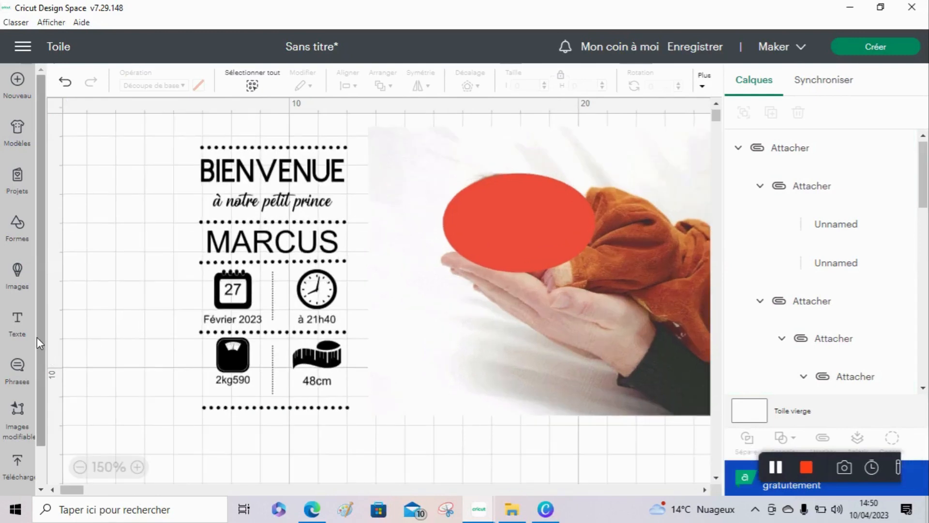
pyautogui.click(17, 227)
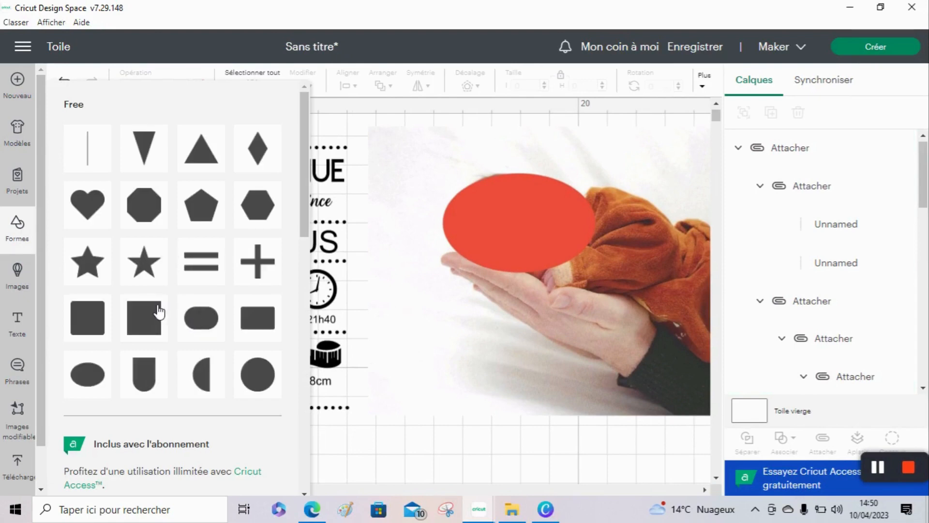
pyautogui.click(159, 312)
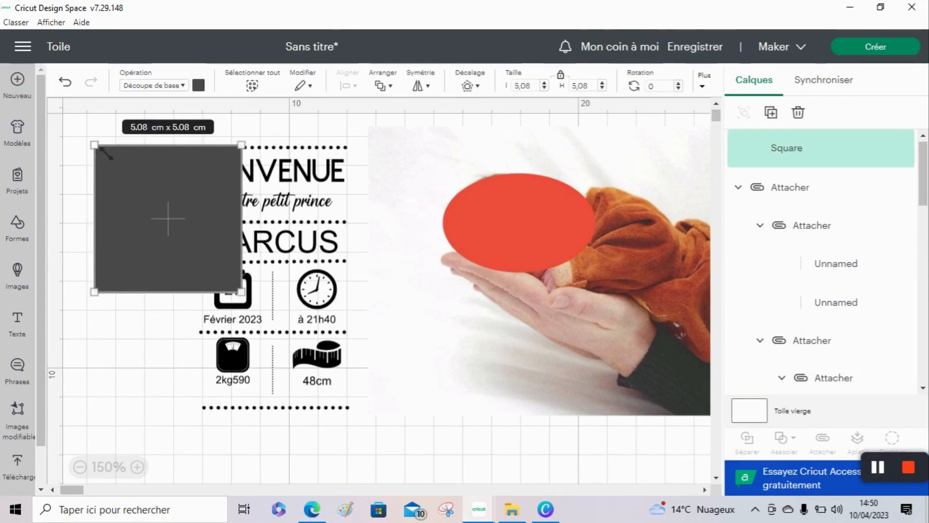
pyautogui.moveTo(102, 154); pyautogui.dragTo(156, 202)
pyautogui.moveTo(194, 239); pyautogui.dragTo(278, 448)
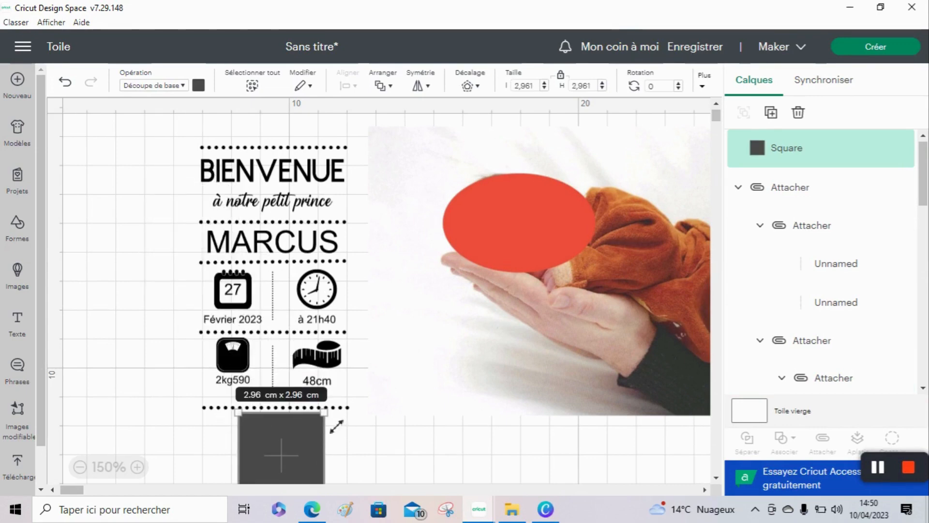
pyautogui.moveTo(321, 413); pyautogui.dragTo(280, 458)
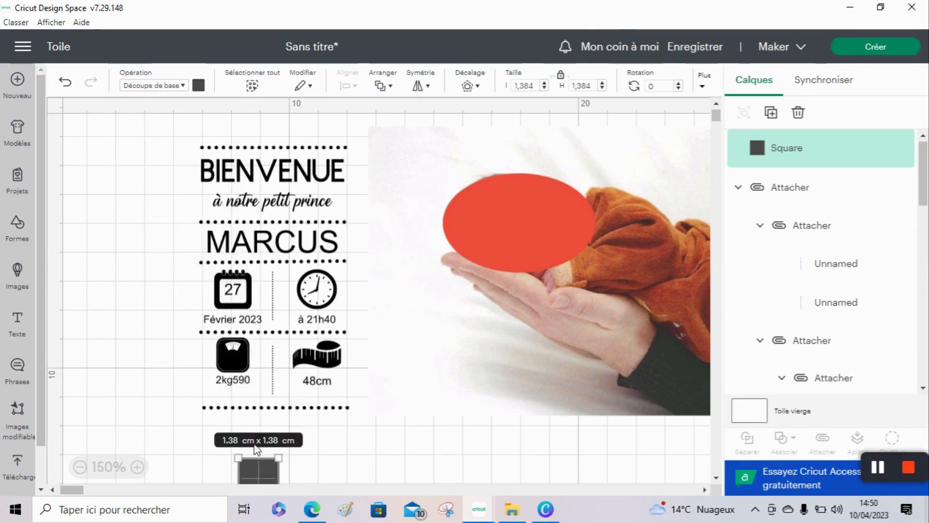
# Step: Shrink the square to about 0.68 cm and place it over the middle of the lowest dotted separator
pyautogui.click(229, 432)
pyautogui.click(254, 467)
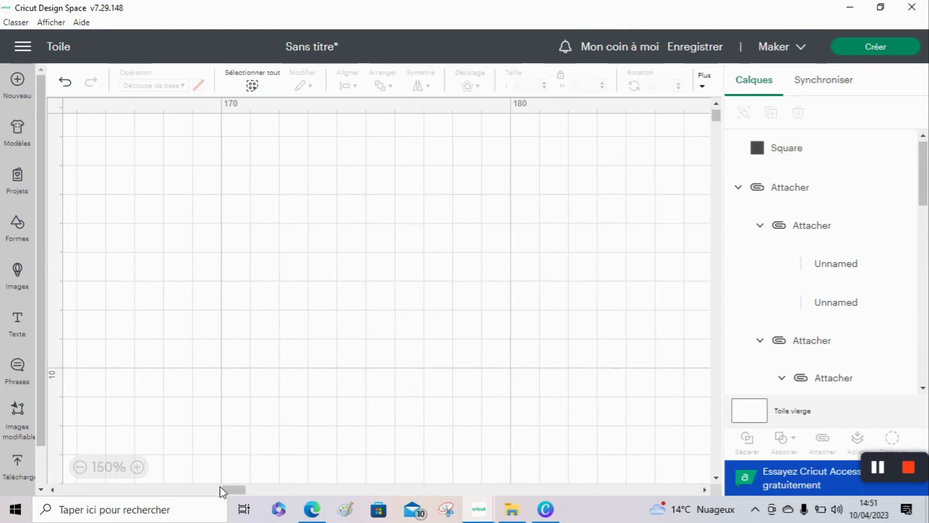
pyautogui.moveTo(137, 487); pyautogui.dragTo(57, 488)
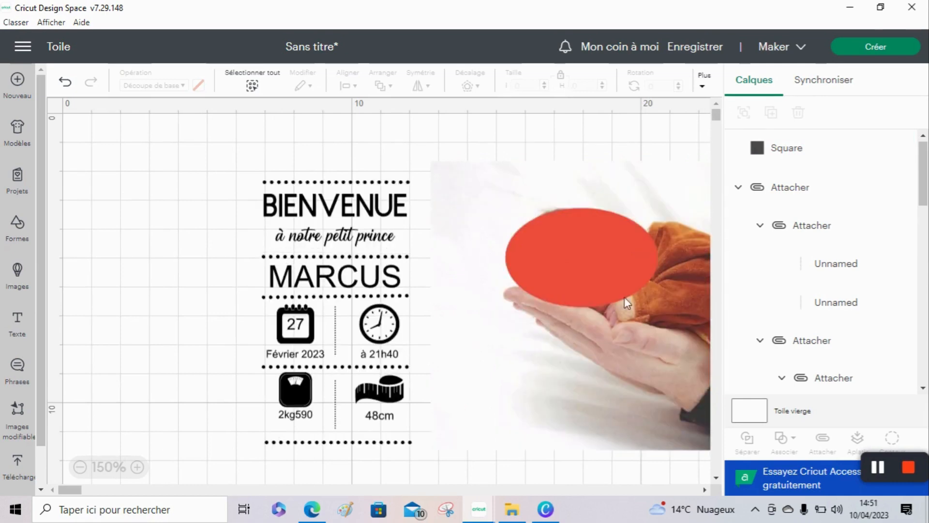
pyautogui.click(784, 147)
pyautogui.scroll(-5, 549, 339)
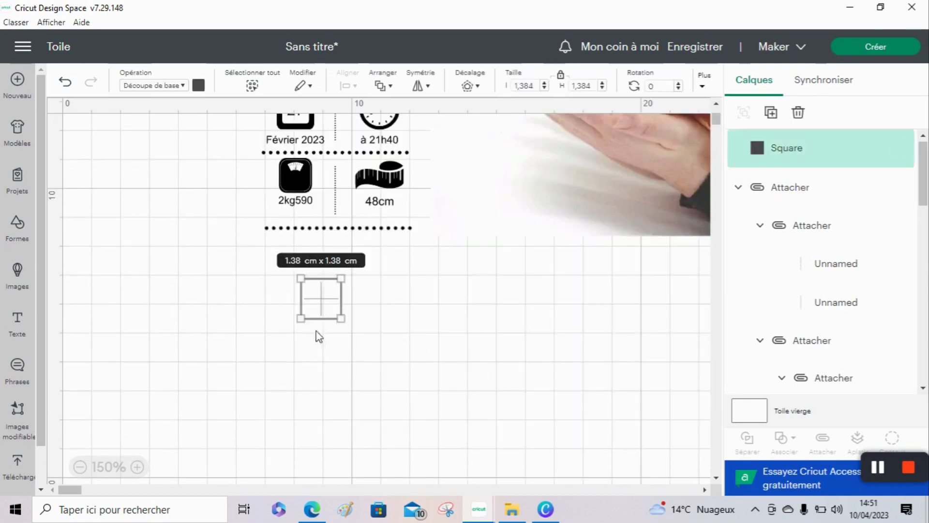
pyautogui.moveTo(318, 293); pyautogui.dragTo(335, 232)
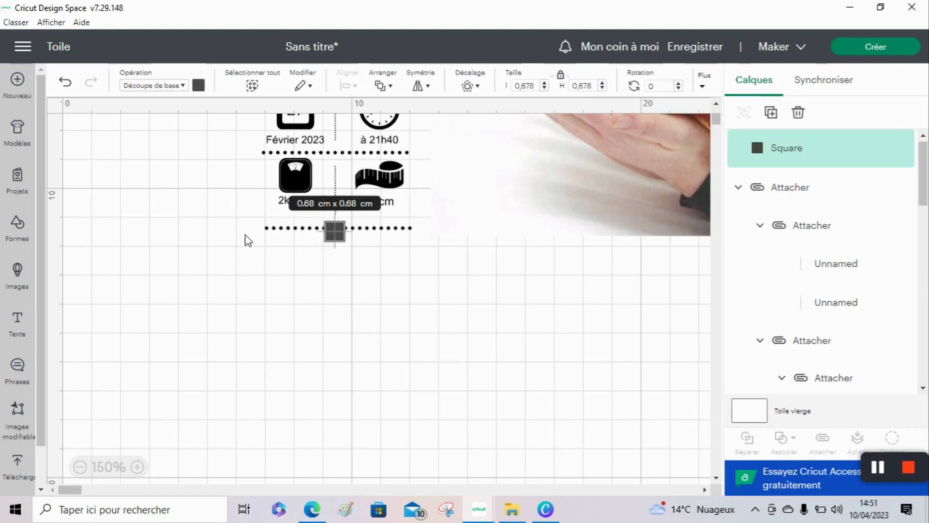
# Step: Centre the small square and the lowest dotted separator on each other in both directions
pyautogui.moveTo(256, 224); pyautogui.dragTo(368, 251)
pyautogui.click(357, 86)
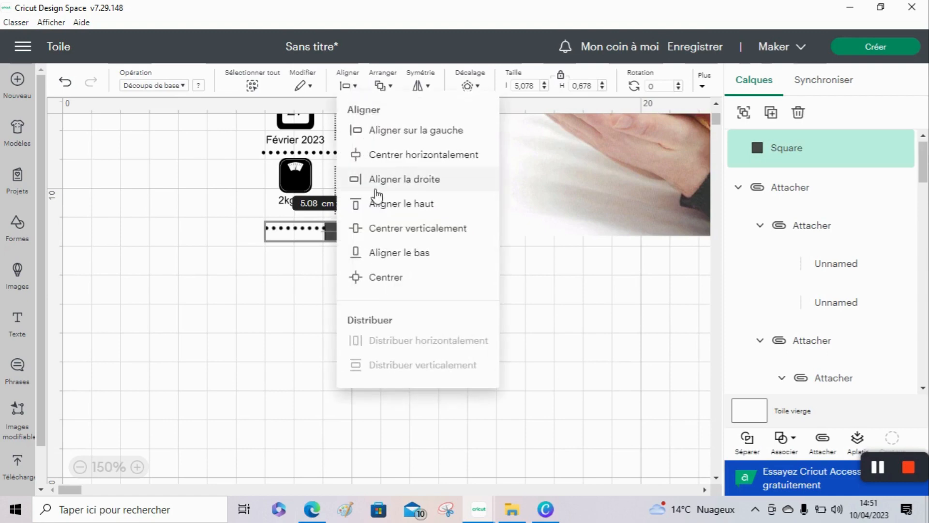
pyautogui.click(371, 275)
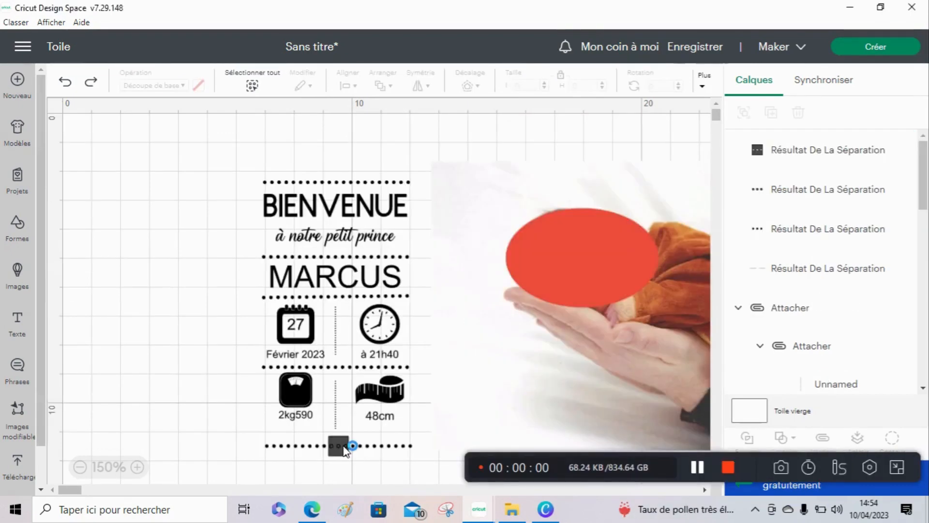
# Step: Delete the sliced square and the two cut-out dot pieces from the middle of the lowest separator
pyautogui.click(346, 448)
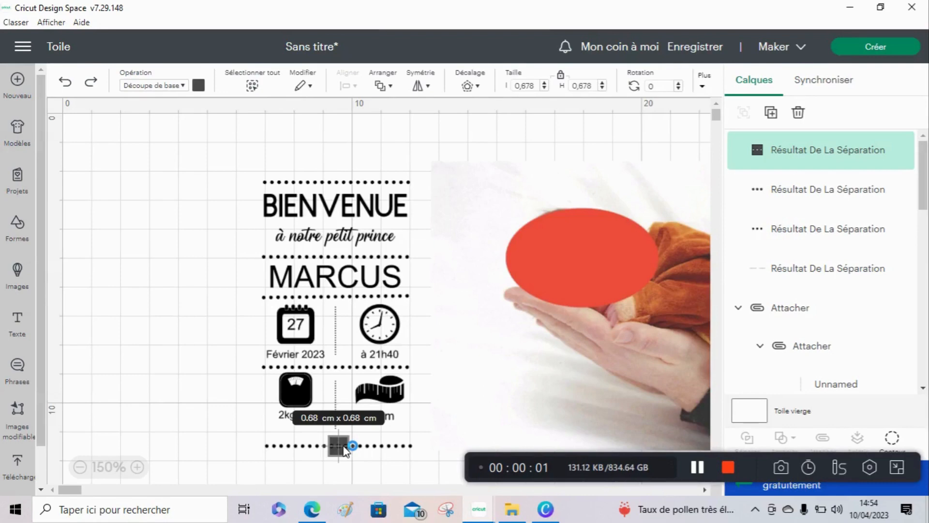
pyautogui.press('Delete')
pyautogui.click(342, 446)
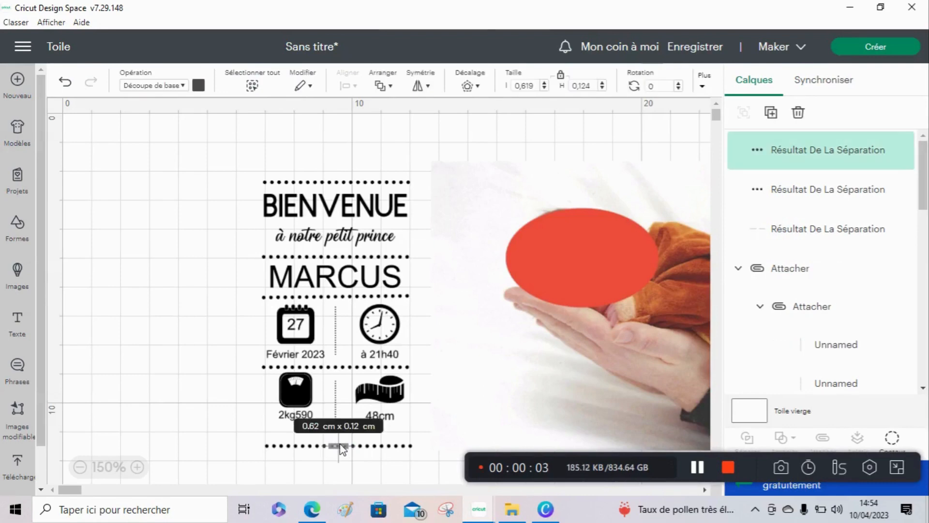
pyautogui.press('Delete')
pyautogui.click(341, 446)
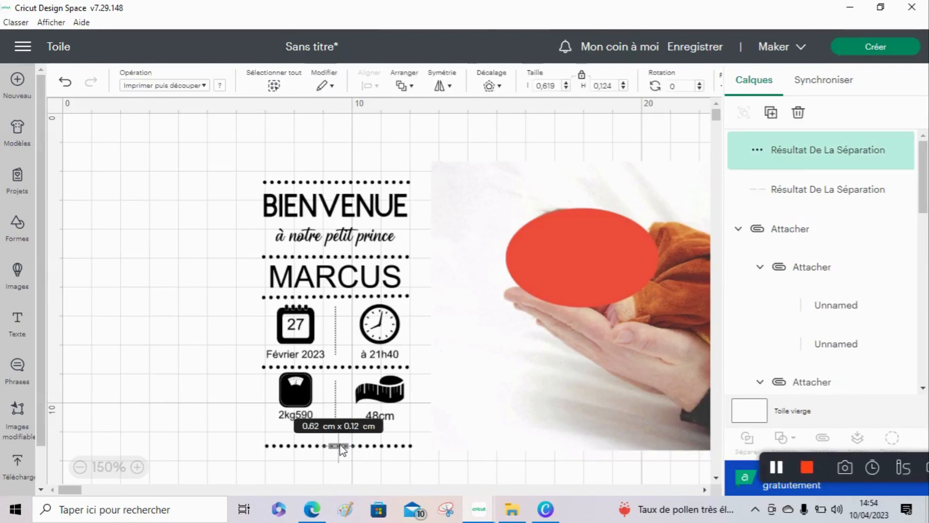
pyautogui.press('Delete')
# Step: Duplicate the lowest dotted separator with the gap in its middle
pyautogui.click(342, 447)
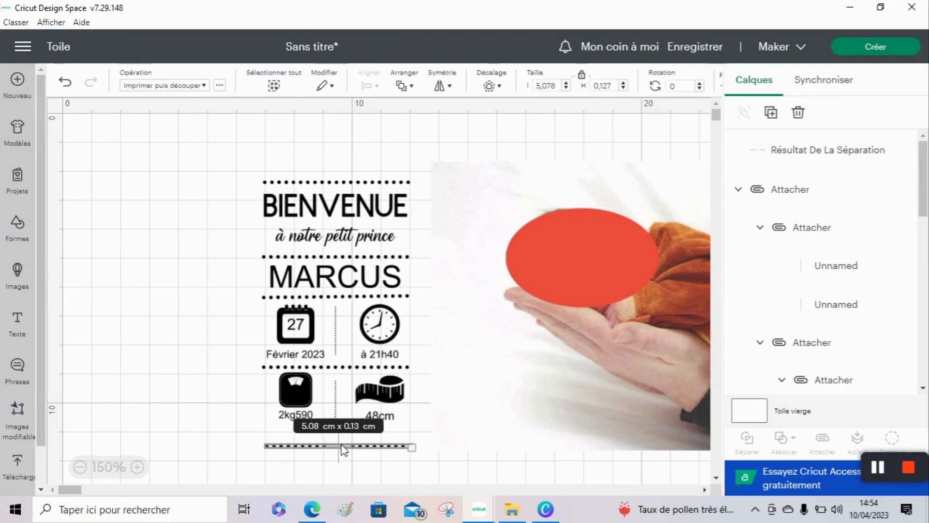
pyautogui.rightClick(343, 447)
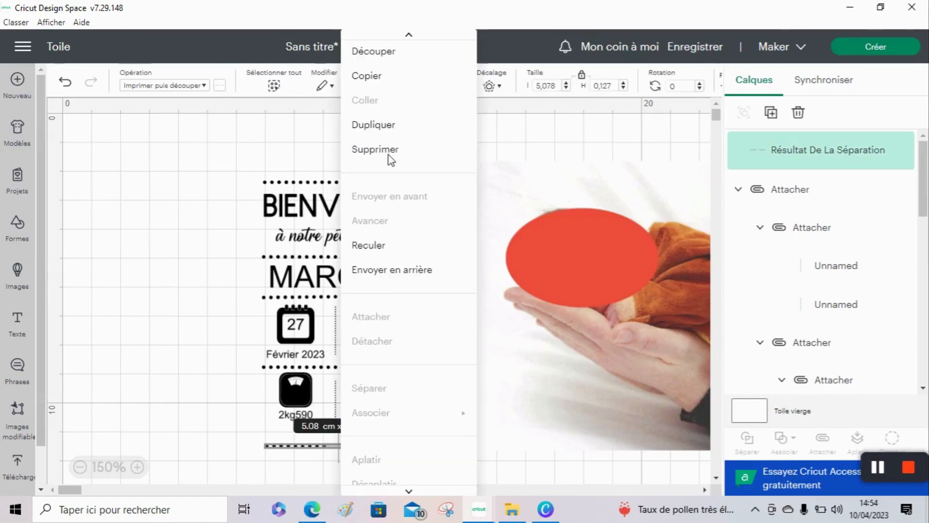
pyautogui.click(417, 127)
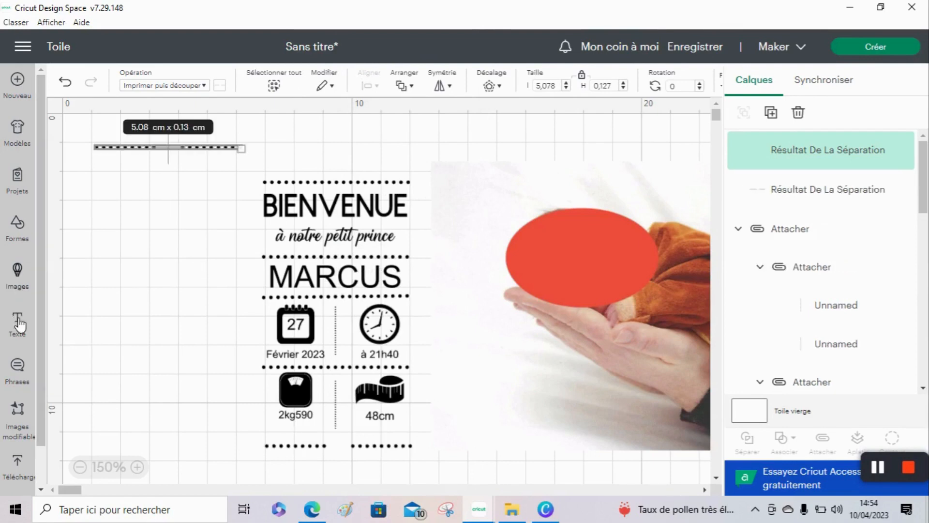
# Step: Insert a heart shape and set its width to 0.45 cm
pyautogui.click(18, 225)
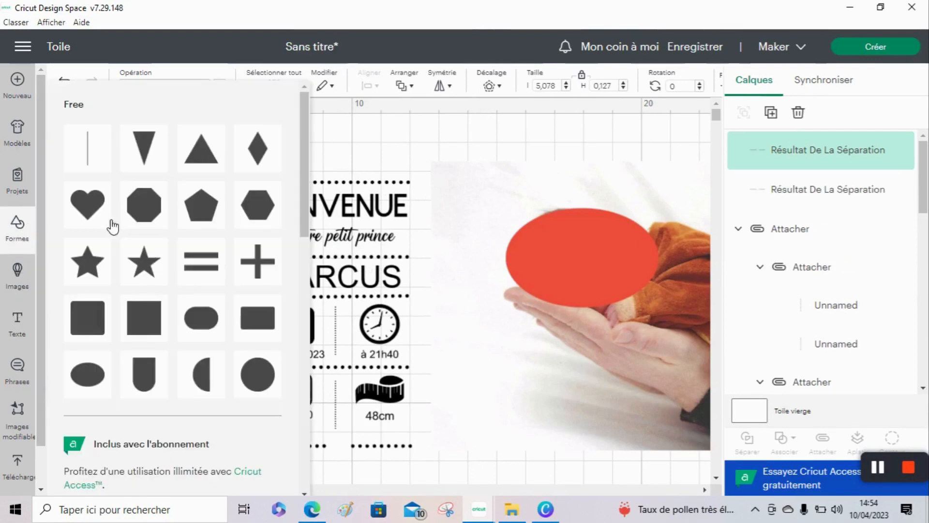
pyautogui.click(98, 219)
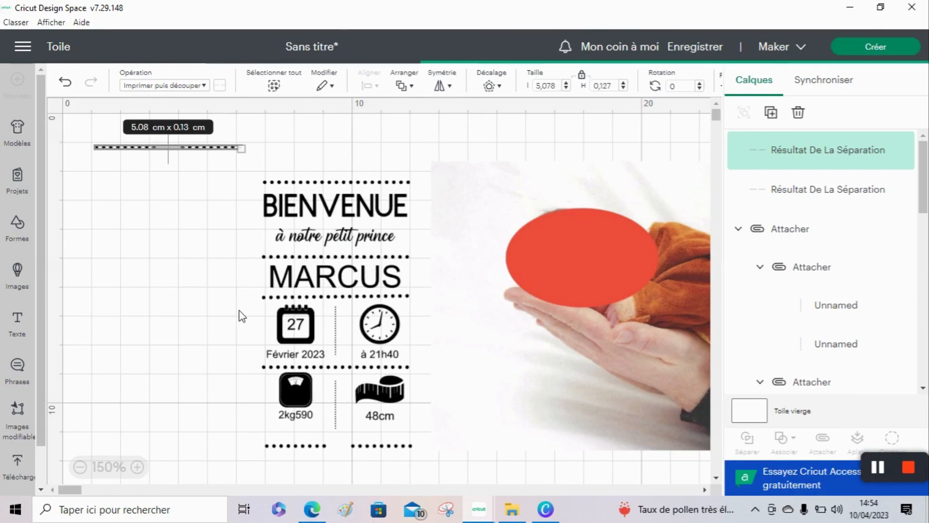
pyautogui.click(522, 90)
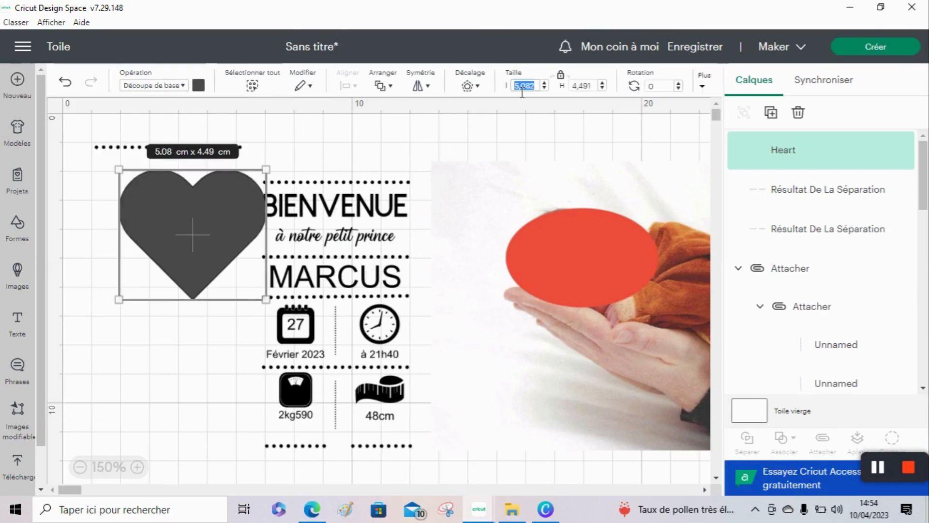
pyautogui.write('0.45')
pyautogui.press('Return')
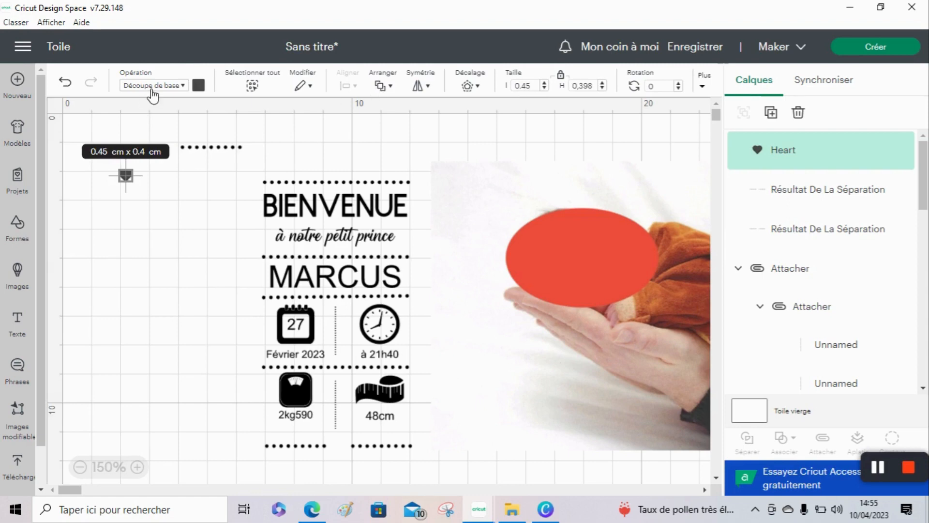
# Step: Set the heart to print then cut in black and move it into the gap of the lowest dotted separator
pyautogui.click(152, 90)
pyautogui.click(192, 388)
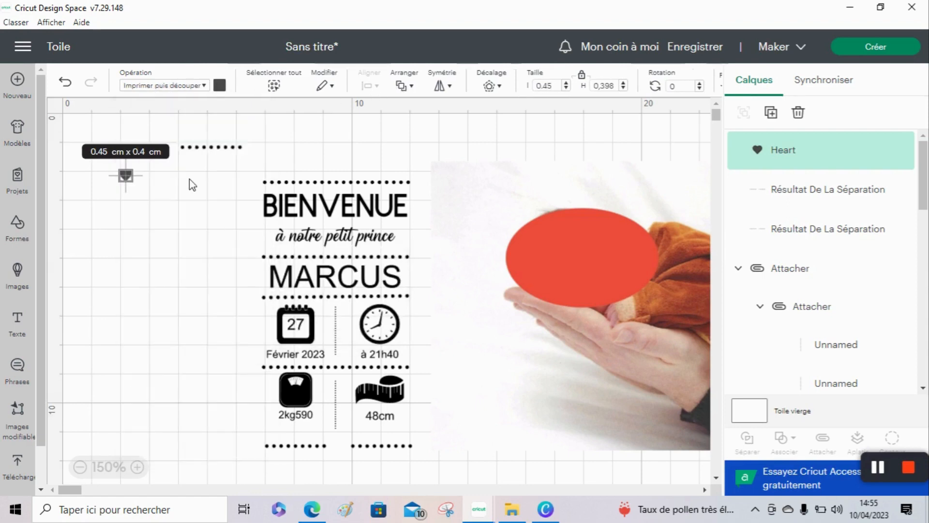
pyautogui.click(220, 86)
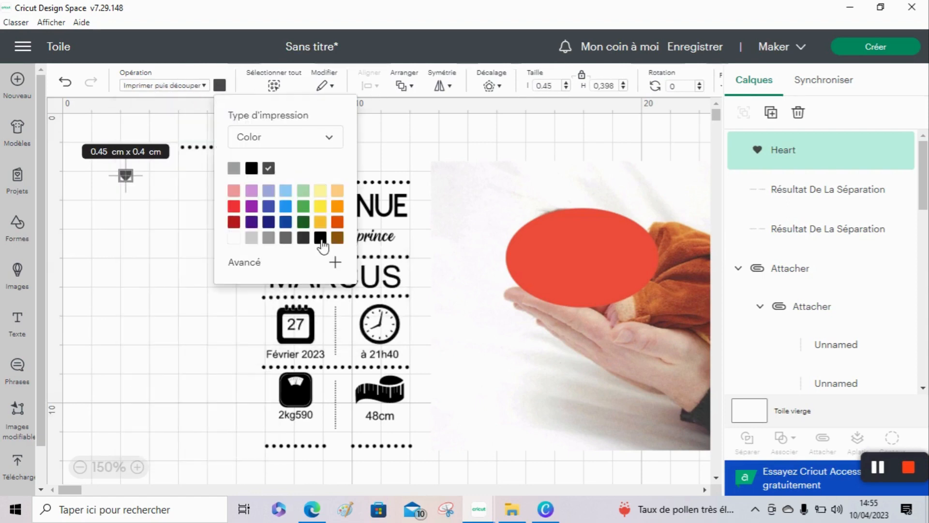
pyautogui.click(321, 239)
pyautogui.moveTo(126, 177); pyautogui.dragTo(310, 444)
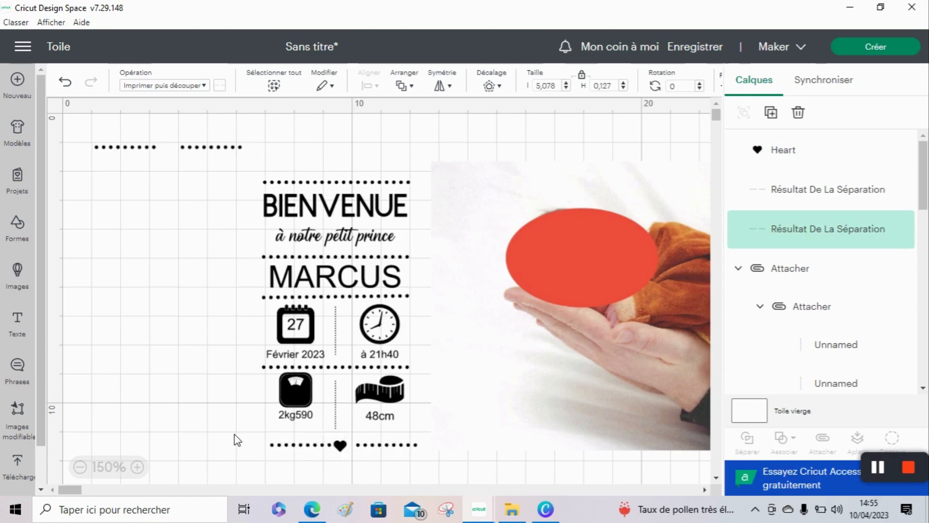
# Step: Centre the heart and the lowest dotted separator on each other and attach them
pyautogui.moveTo(242, 432); pyautogui.dragTo(377, 484)
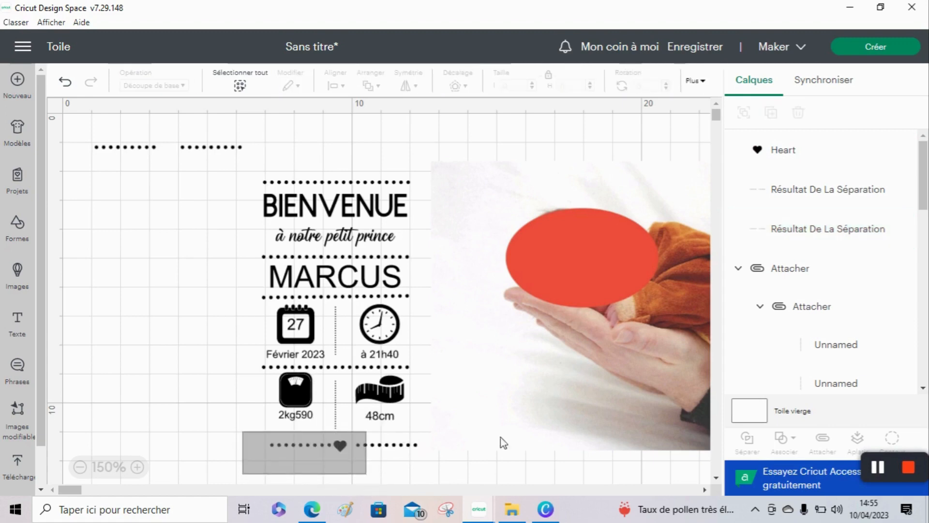
pyautogui.moveTo(504, 443); pyautogui.dragTo(503, 444)
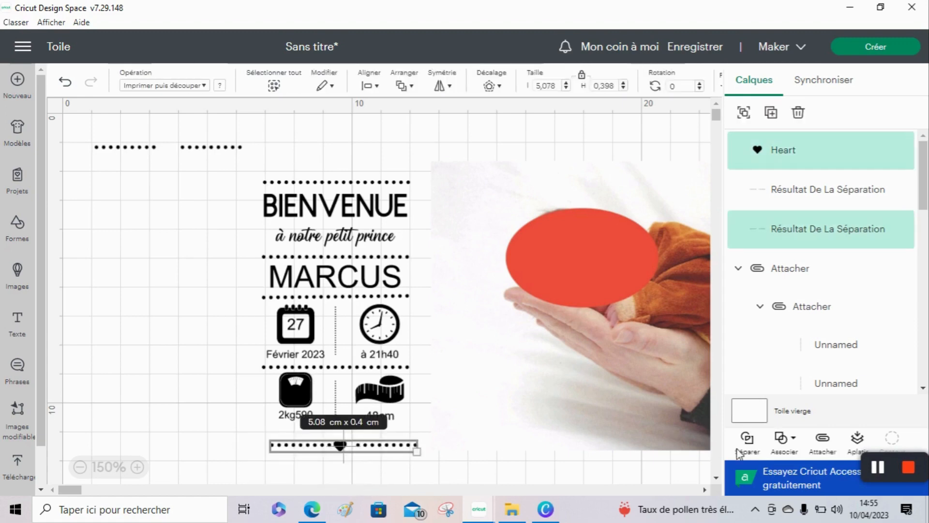
pyautogui.click(377, 83)
pyautogui.click(395, 276)
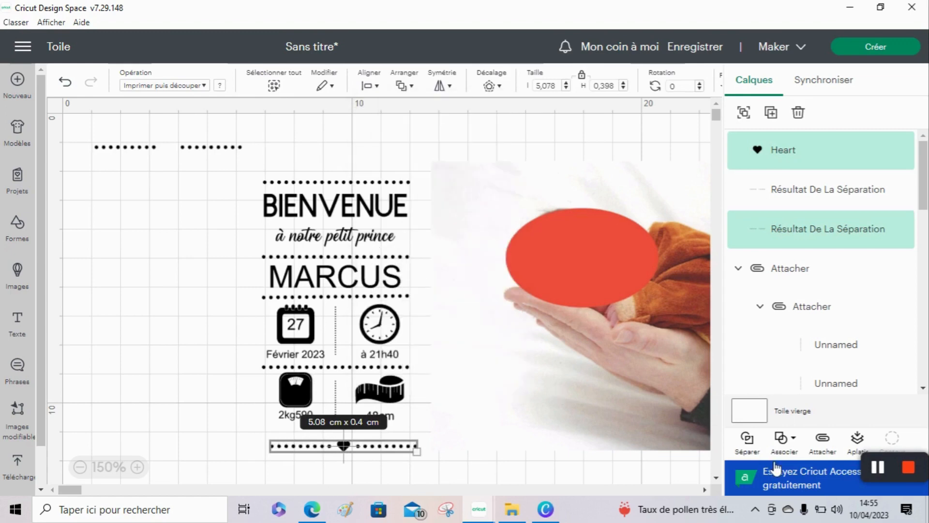
pyautogui.click(824, 440)
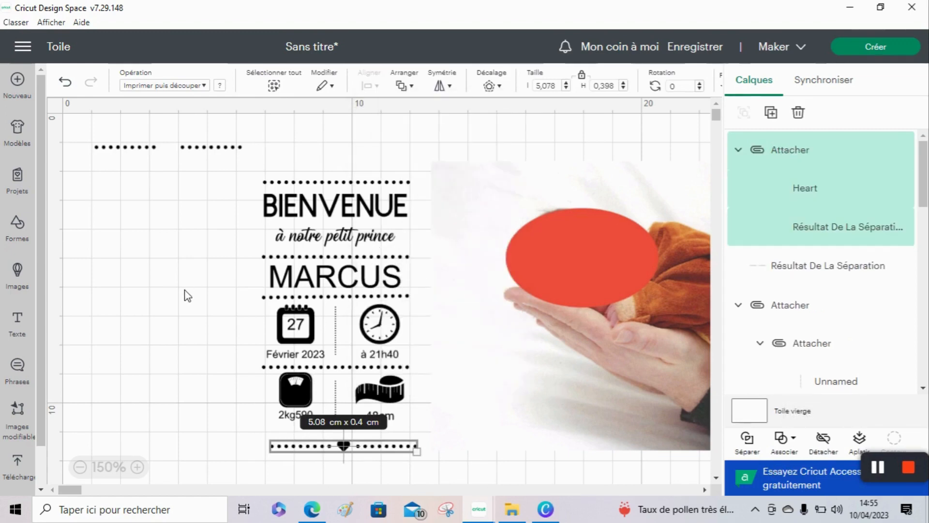
# Step: Search the free image library for "cigogne" and add the Stork Delivery image to the canvas
pyautogui.click(166, 148)
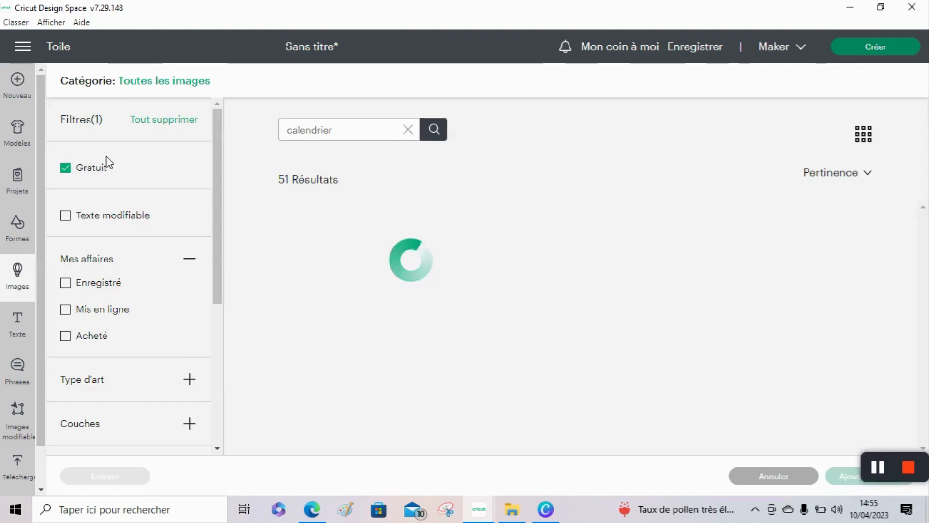
pyautogui.click(408, 129)
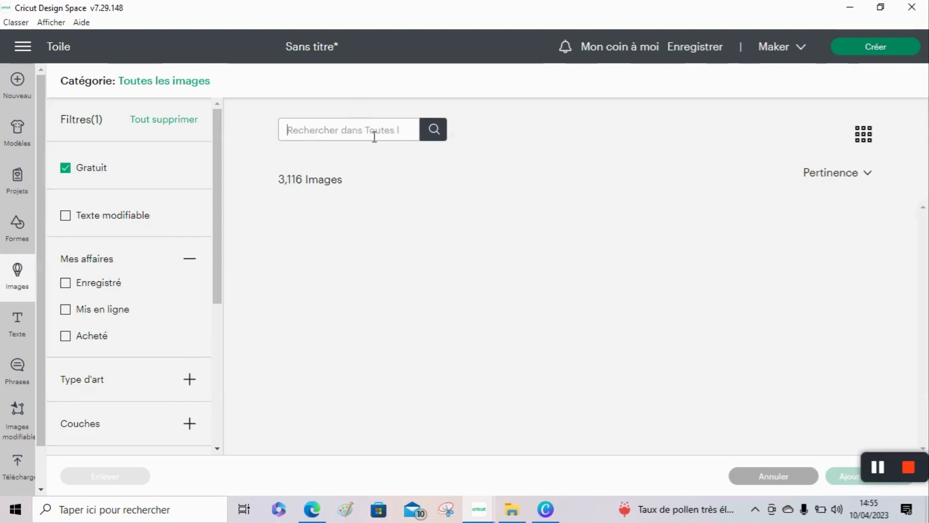
pyautogui.write('cigogne')
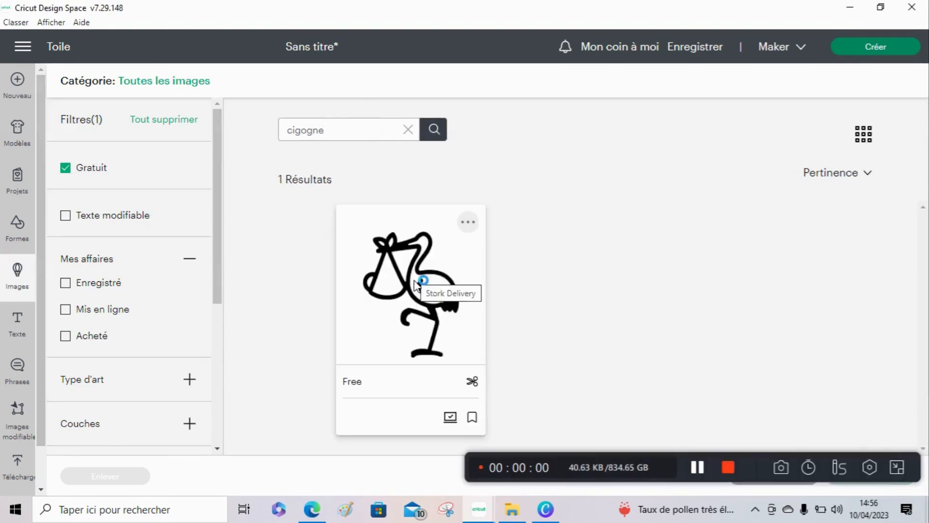
pyautogui.click(418, 280)
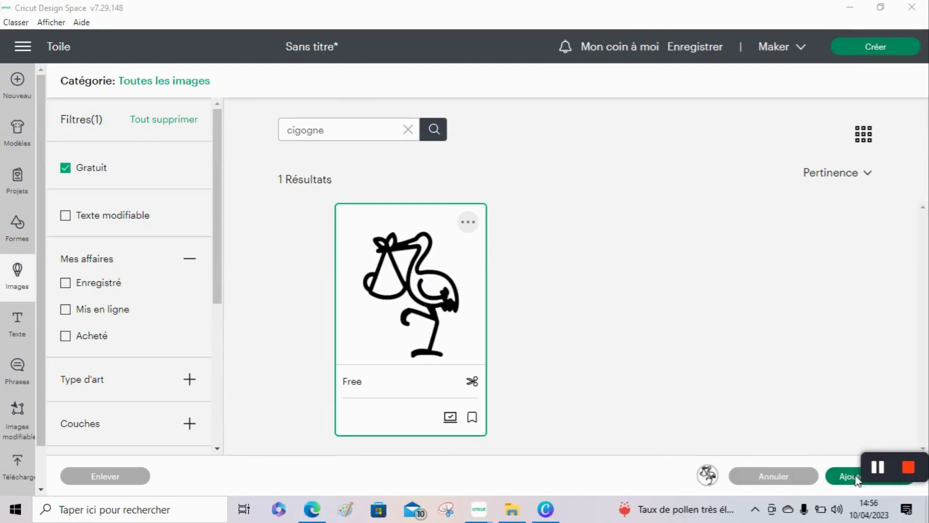
pyautogui.click(851, 478)
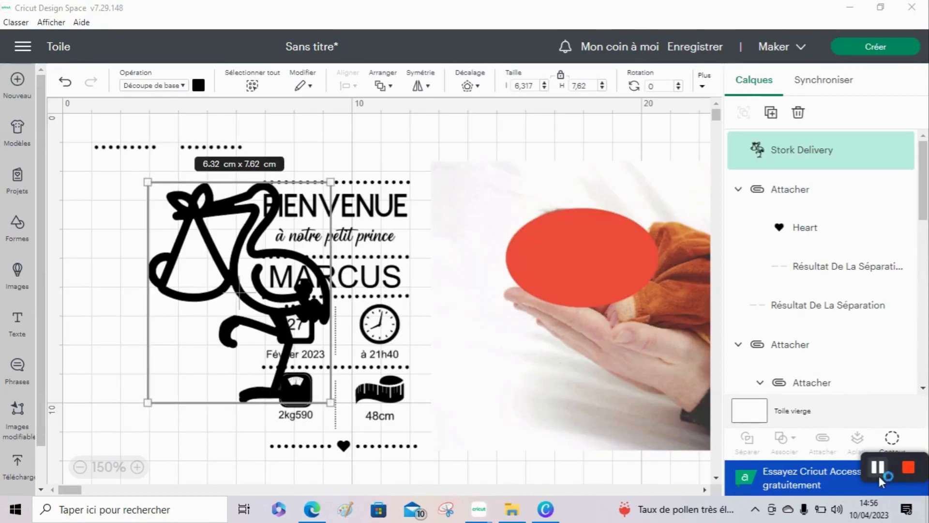
# Step: Set the stork's width to 0.5 cm and move it into the gap of the spare dotted separator
pyautogui.click(539, 88)
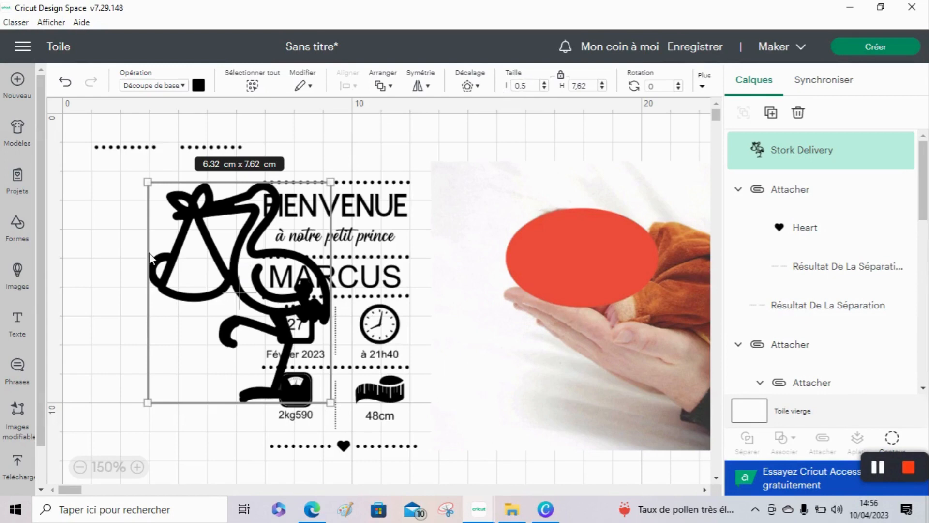
pyautogui.write('0.5')
pyautogui.press('Return')
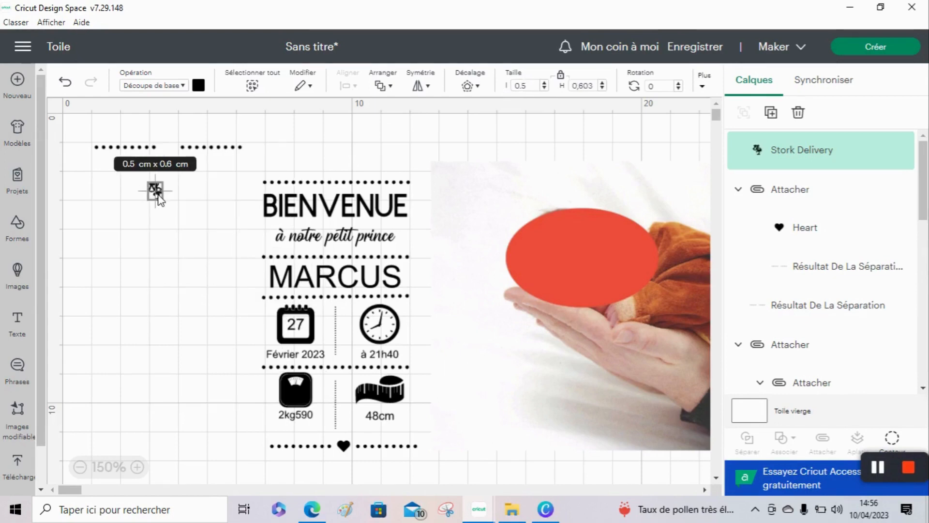
pyautogui.moveTo(155, 190); pyautogui.dragTo(168, 147)
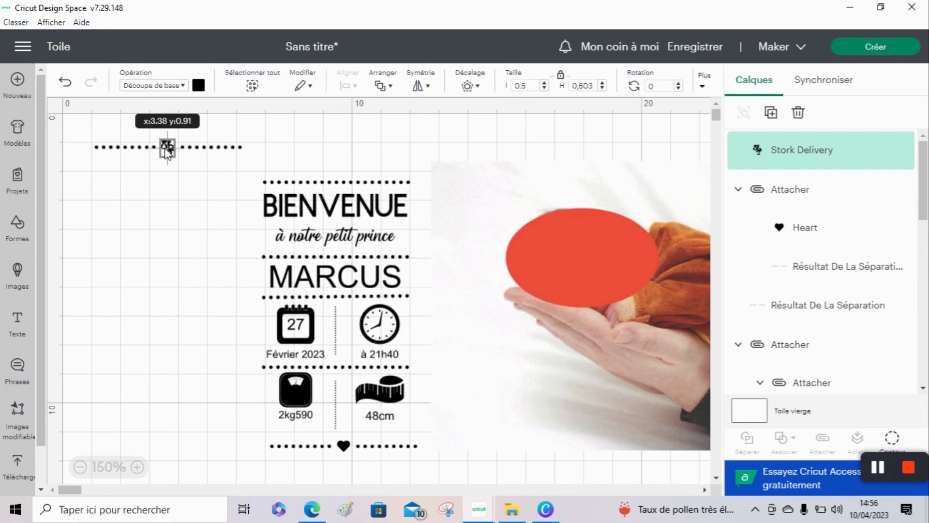
# Step: Centre the stork and its dotted separator on each other and attach them
pyautogui.click(102, 137)
pyautogui.moveTo(92, 129); pyautogui.dragTo(202, 181)
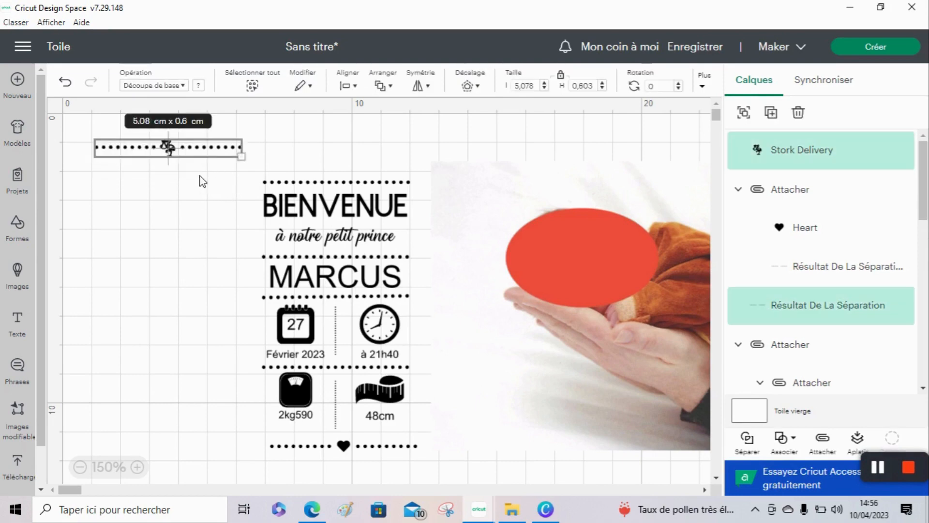
pyautogui.click(358, 92)
pyautogui.click(401, 278)
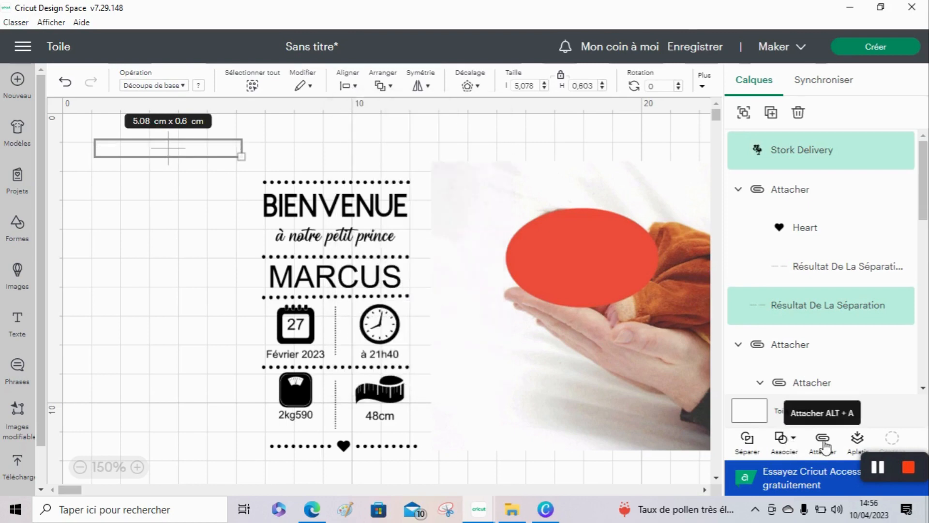
# Step: Delete the plain dotted line above BIENVENUE and move the stork separator into its place
pyautogui.click(307, 183)
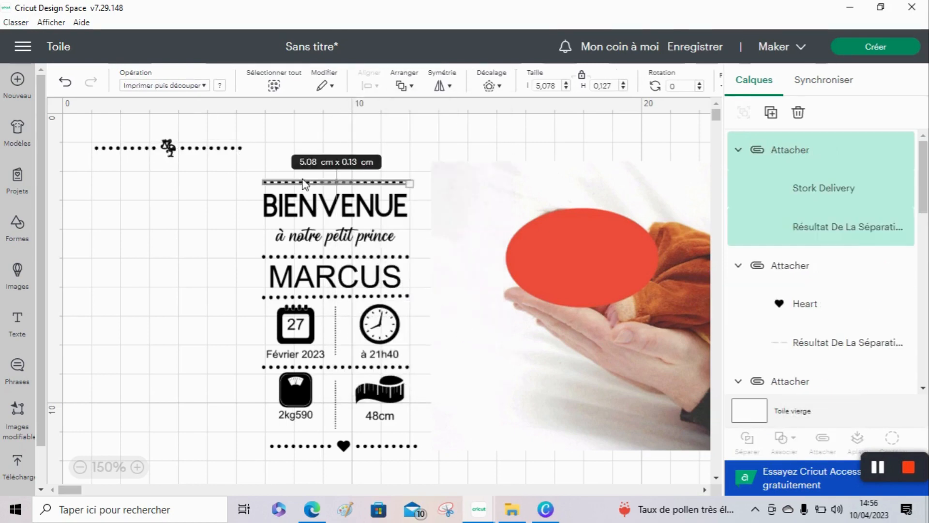
pyautogui.press('Delete')
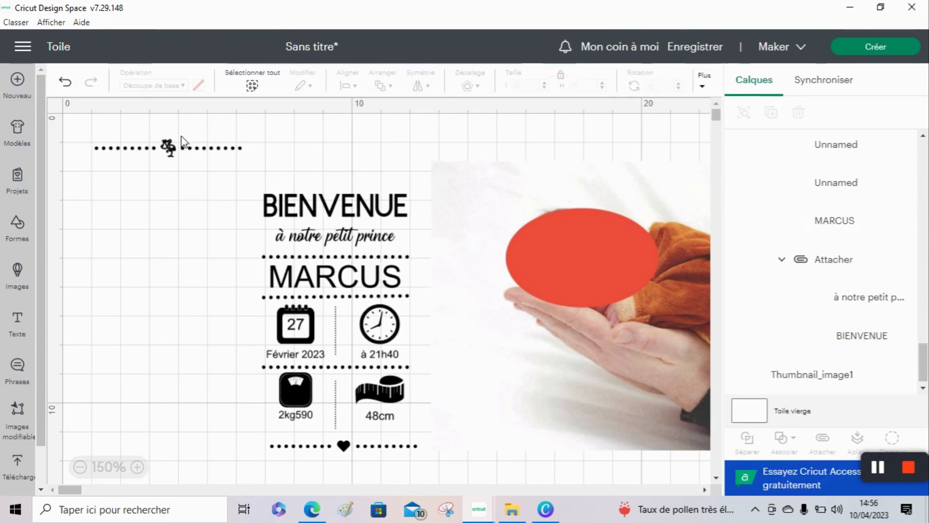
pyautogui.moveTo(190, 150); pyautogui.dragTo(355, 185)
pyautogui.click(203, 286)
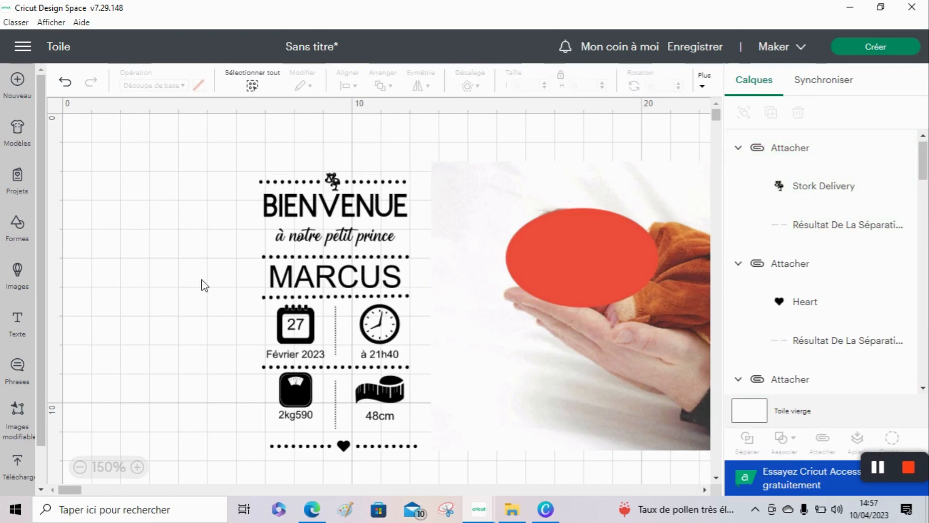
# Step: Move the heart separator up into line beneath the birth details, and centre the whole text block horizontally and attach it
pyautogui.moveTo(349, 446); pyautogui.dragTo(342, 441)
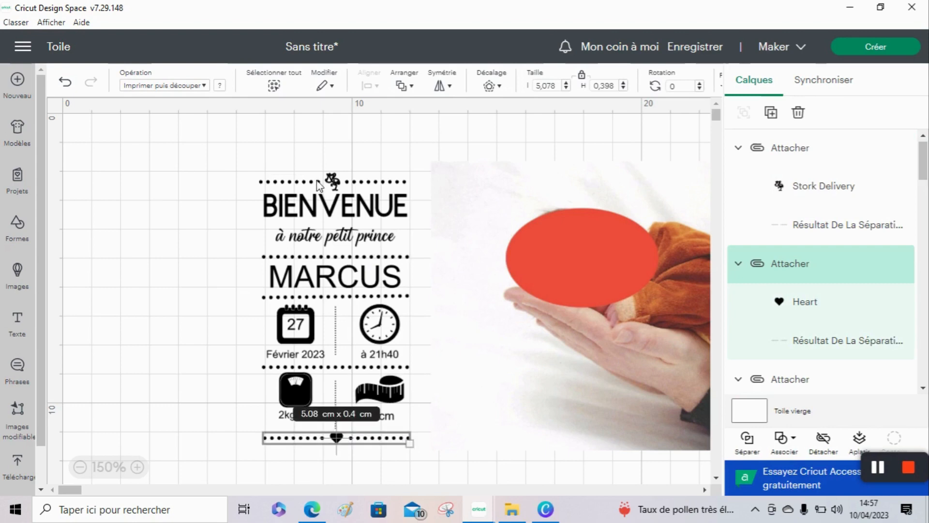
pyautogui.moveTo(330, 165); pyautogui.dragTo(368, 482)
pyautogui.click(349, 86)
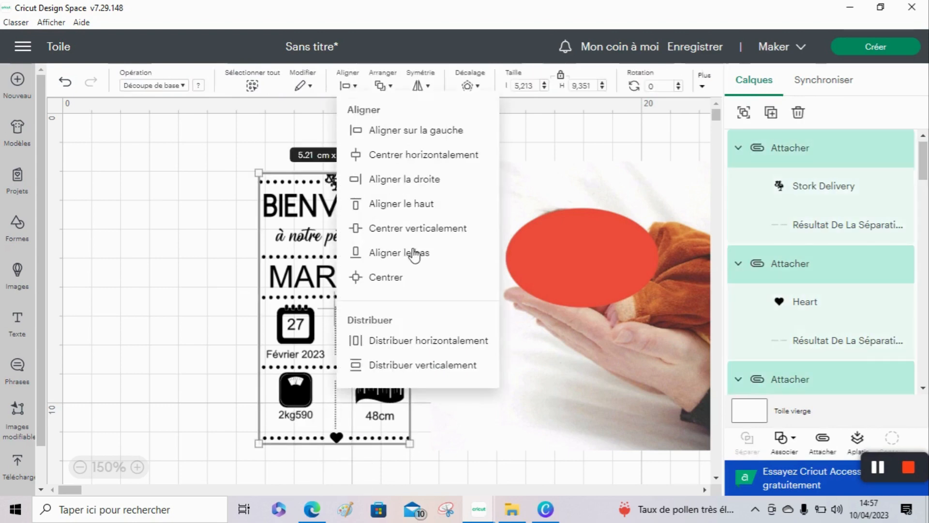
pyautogui.click(398, 155)
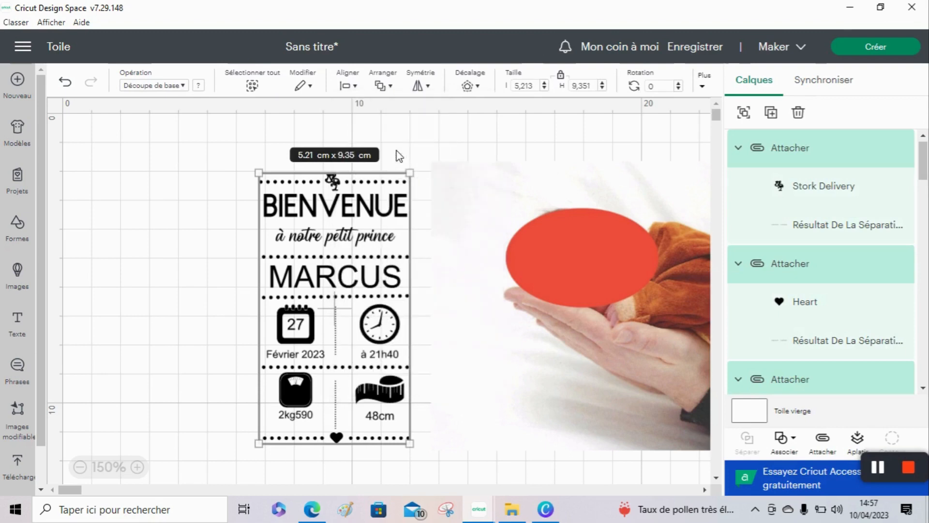
pyautogui.click(836, 445)
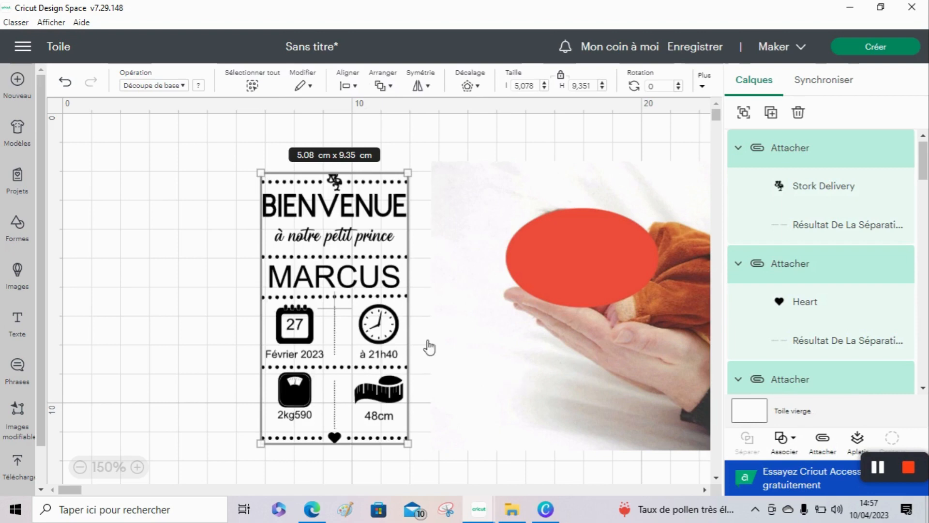
# Step: Move the attached text block and the photo apart, leaving free space between them
pyautogui.moveTo(328, 315); pyautogui.dragTo(211, 302)
pyautogui.moveTo(547, 301); pyautogui.dragTo(417, 298)
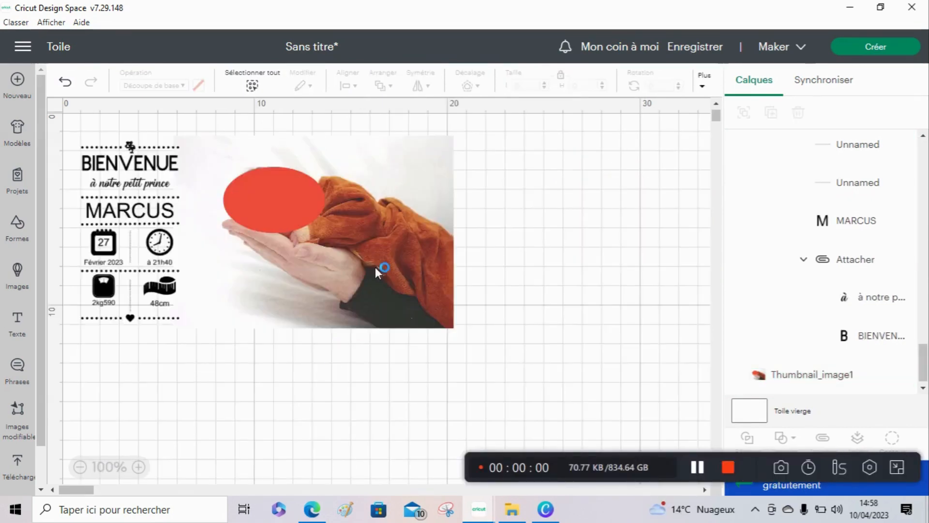
pyautogui.moveTo(375, 266); pyautogui.dragTo(531, 281)
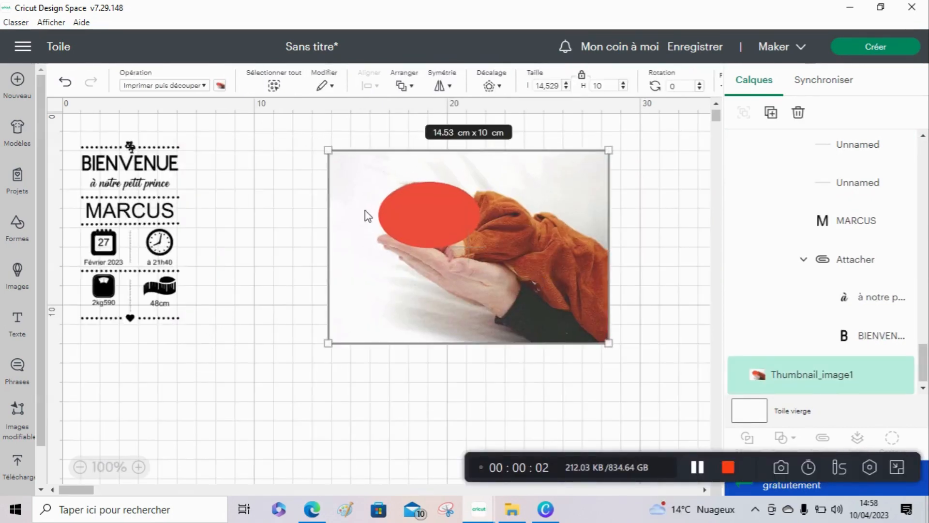
pyautogui.click(290, 303)
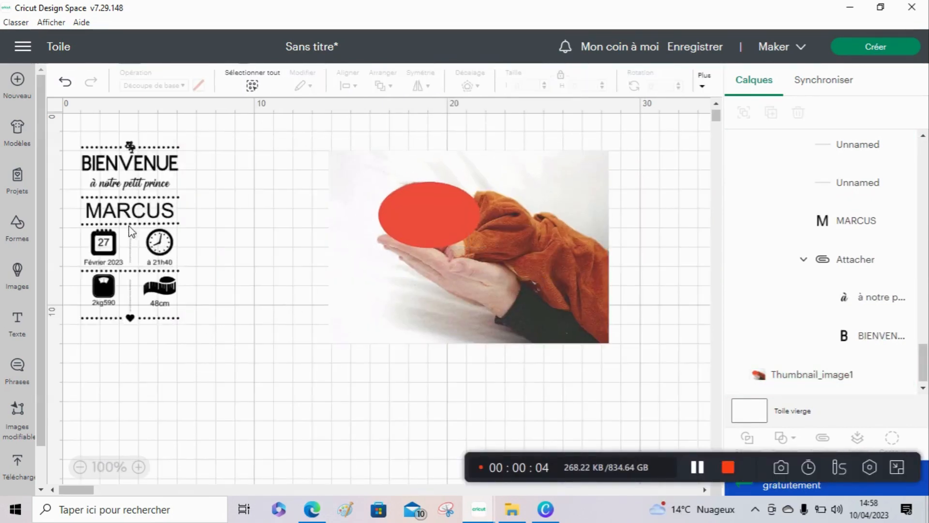
# Step: Insert a square, stretch it to about 5.08 x 11.22 cm and place it over the photo's empty left edge
pyautogui.click(17, 224)
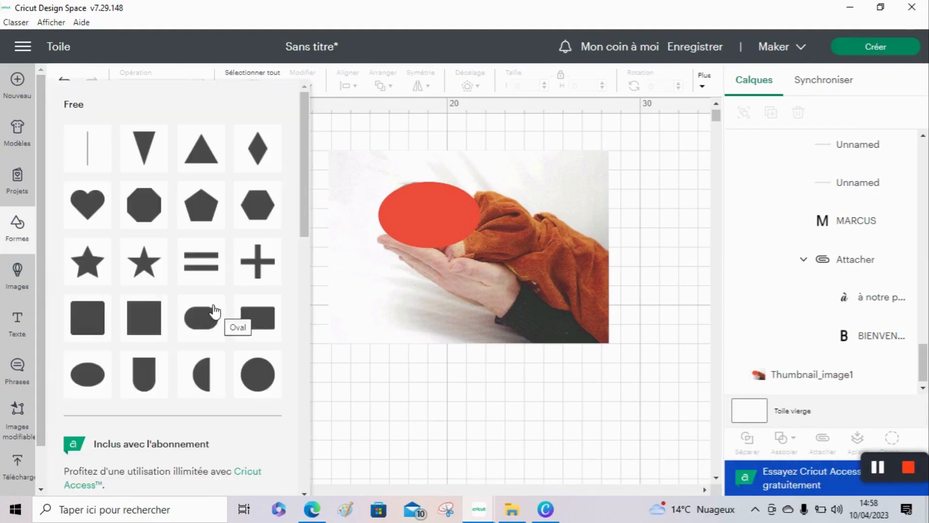
pyautogui.click(134, 305)
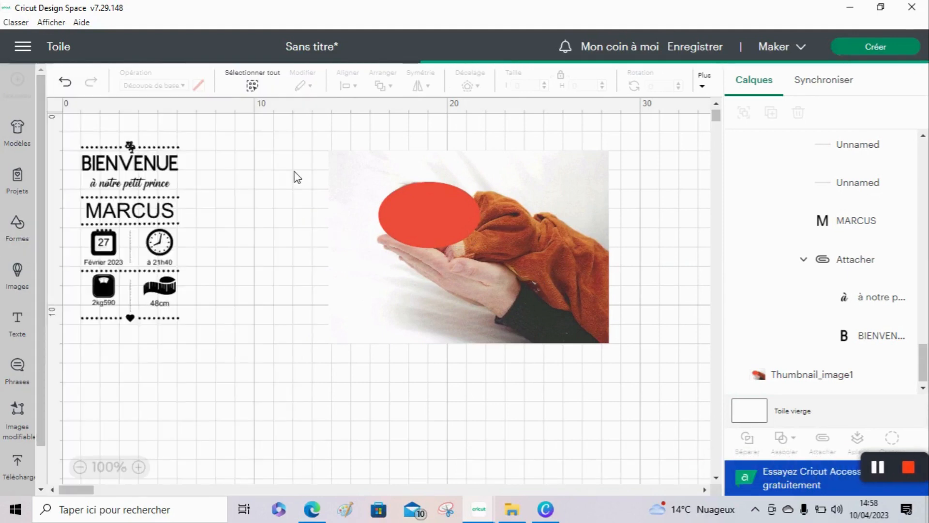
pyautogui.moveTo(152, 243); pyautogui.dragTo(160, 363)
pyautogui.moveTo(149, 320); pyautogui.dragTo(341, 319)
# Step: Select the rectangle together with the photo and slice them
pyautogui.click(249, 252)
pyautogui.moveTo(249, 253); pyautogui.dragTo(719, 393)
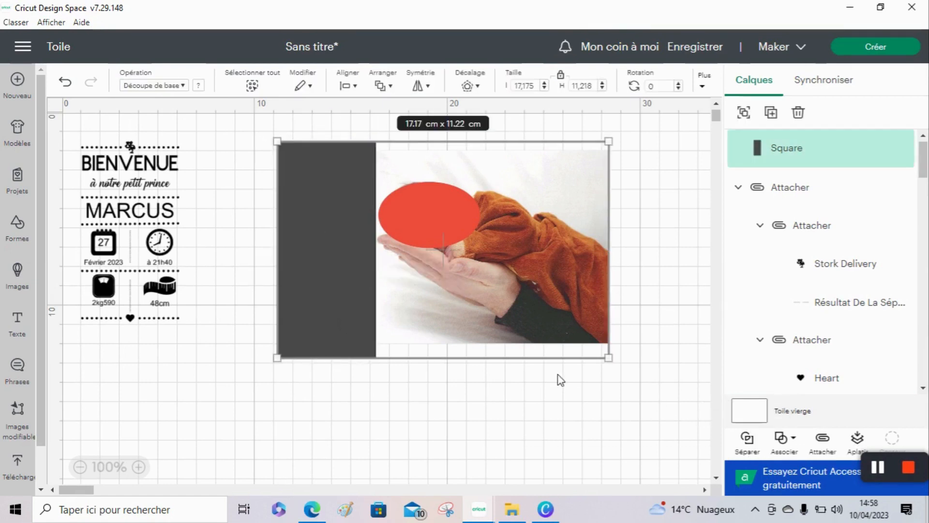
pyautogui.click(747, 438)
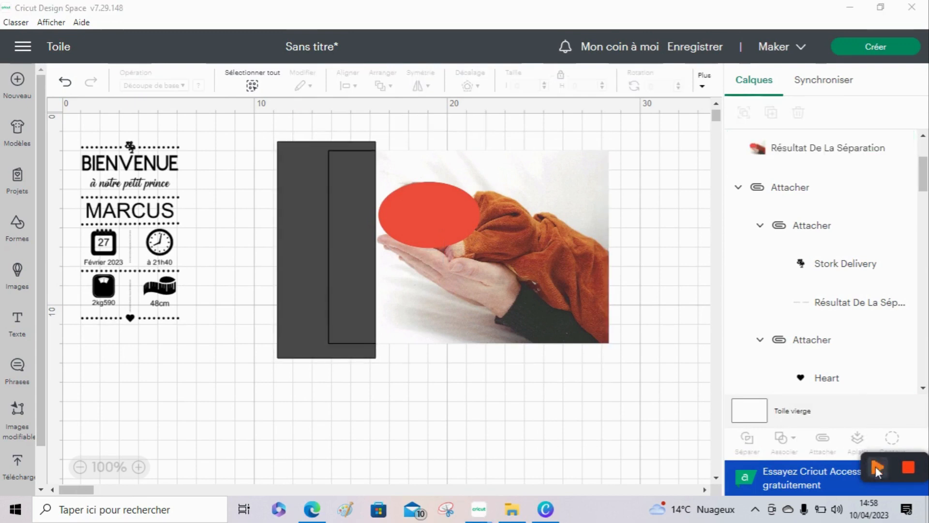
# Step: Delete the leftover rectangle pieces and the cut-off photo strip, and move the trimmed photo next to the text block
pyautogui.click(349, 274)
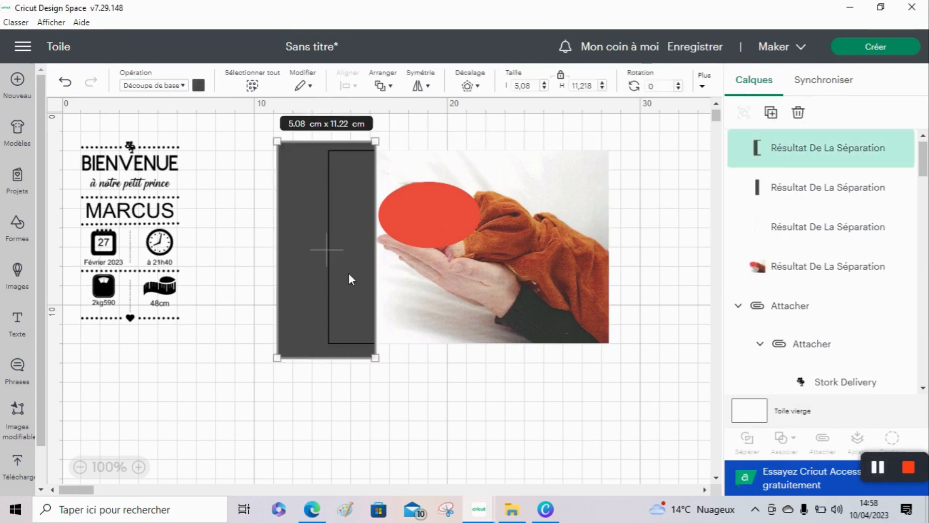
pyautogui.press('Delete')
pyautogui.click(351, 279)
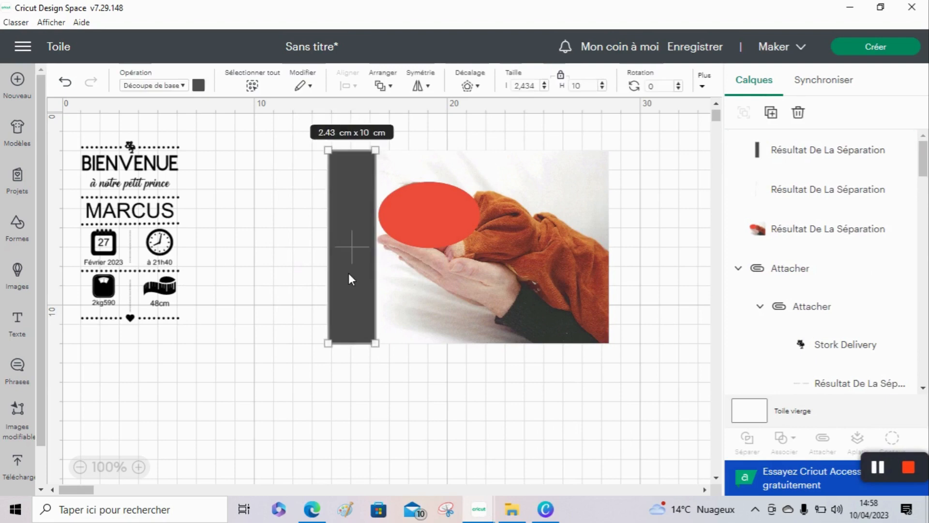
pyautogui.press('Delete')
pyautogui.click(352, 280)
pyautogui.press('Delete')
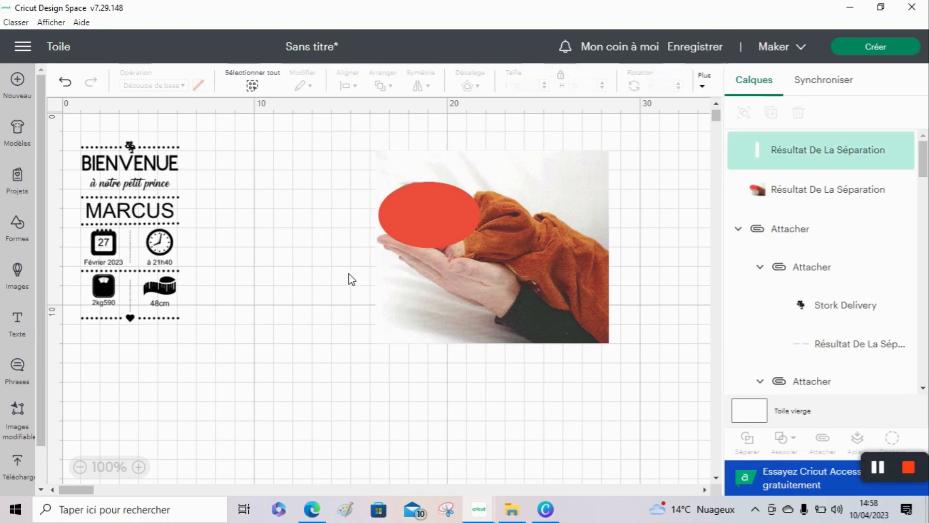
pyautogui.moveTo(528, 252); pyautogui.dragTo(358, 228)
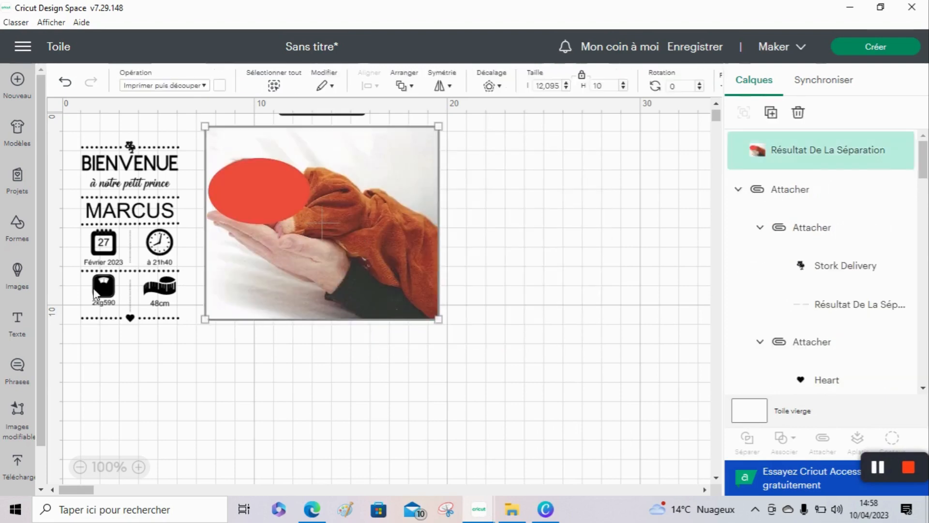
# Step: Insert a new square with unlocked proportions and set its size to 16.5 cm wide and 10 cm high
pyautogui.click(17, 228)
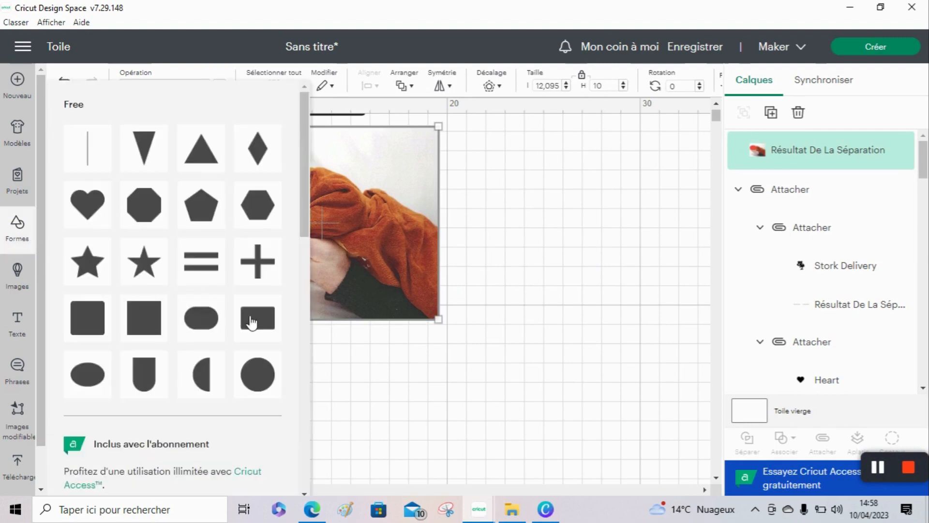
pyautogui.click(165, 313)
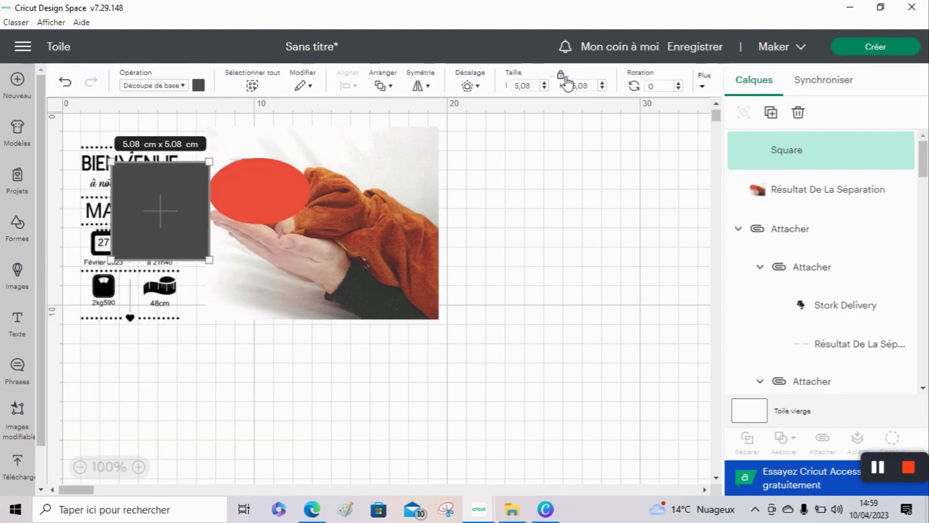
pyautogui.click(563, 78)
pyautogui.moveTo(531, 91); pyautogui.dragTo(505, 92)
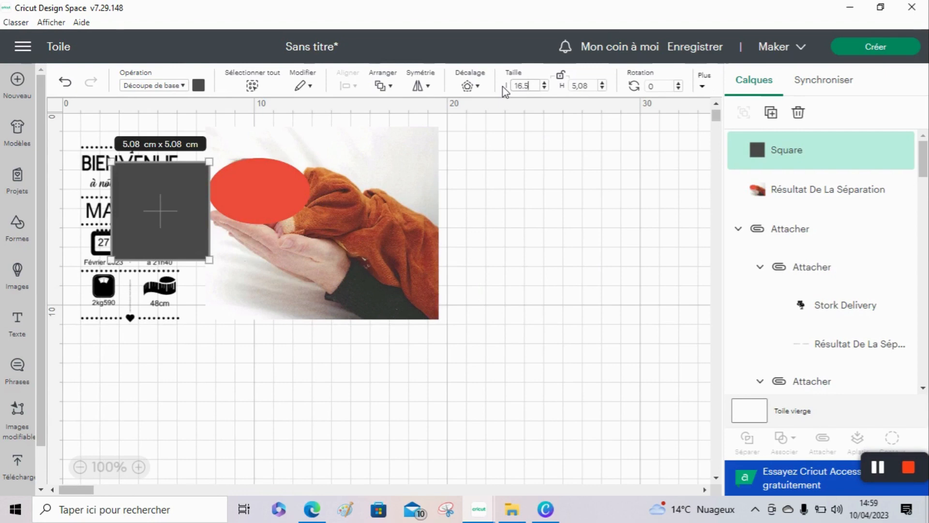
pyautogui.press('Tab')
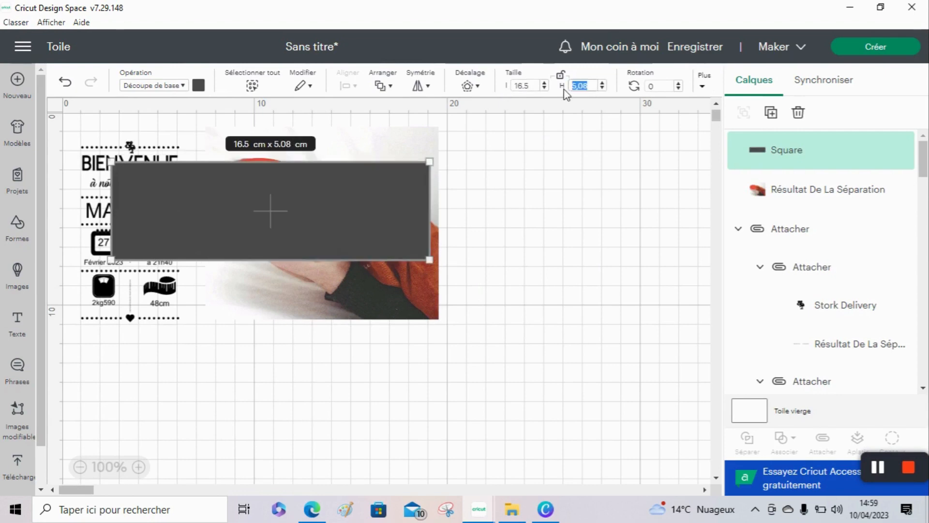
pyautogui.write('10')
pyautogui.press('Return')
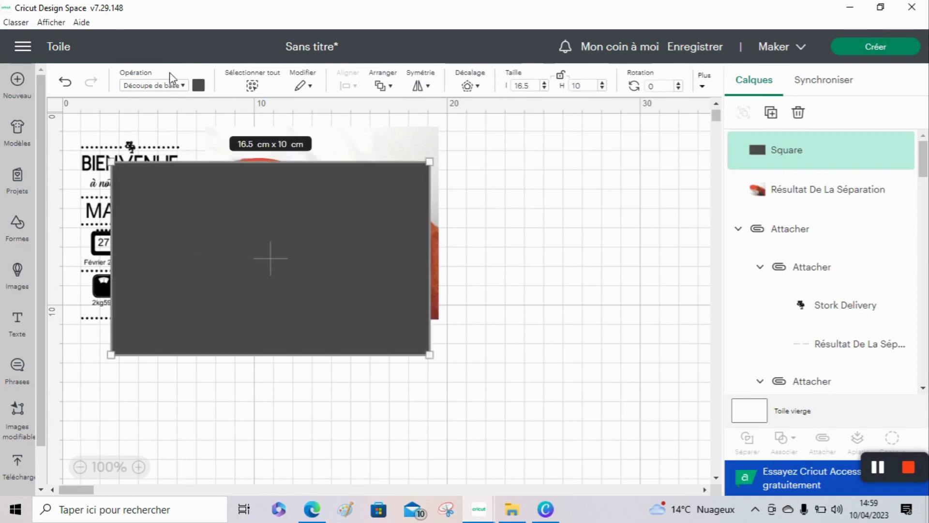
# Step: Colour the 16.5 x 10 cm rectangle white and move it off the text block
pyautogui.click(199, 86)
pyautogui.click(213, 212)
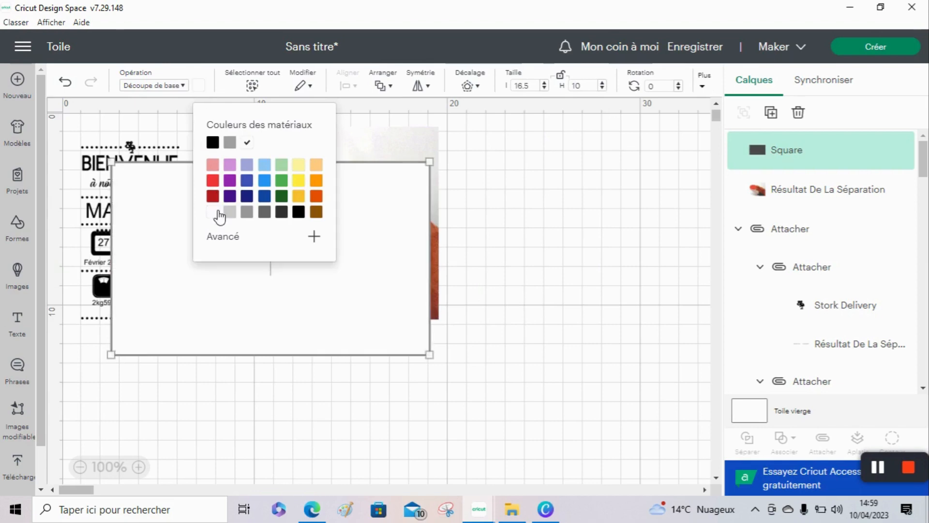
pyautogui.click(145, 294)
pyautogui.moveTo(145, 294); pyautogui.dragTo(296, 357)
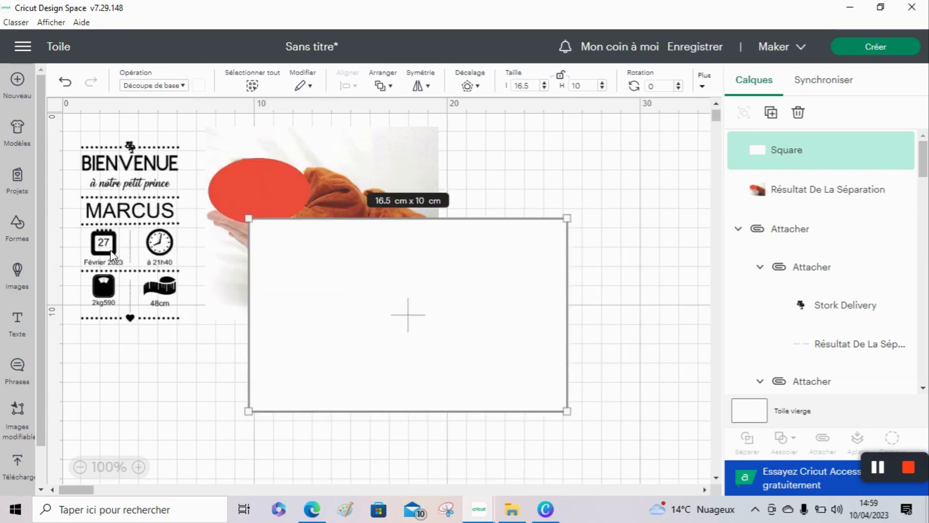
# Step: Move the birth-details text block onto one end of the white rectangle and bring it to the front
pyautogui.moveTo(112, 256); pyautogui.dragTo(289, 339)
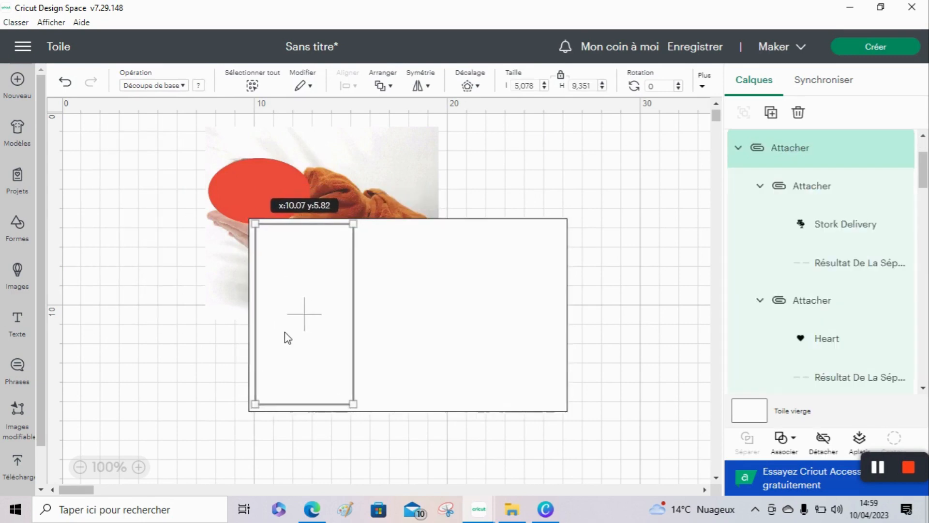
pyautogui.click(383, 86)
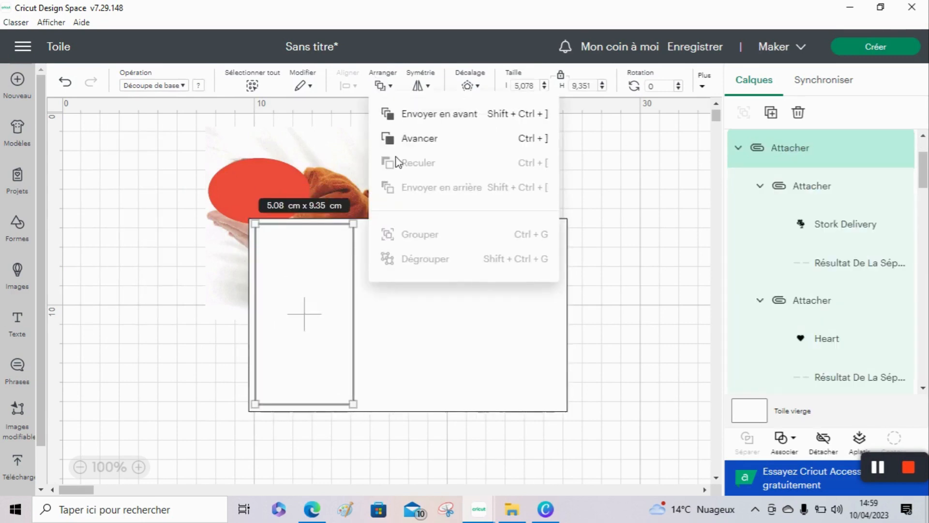
pyautogui.click(441, 115)
pyautogui.click(293, 251)
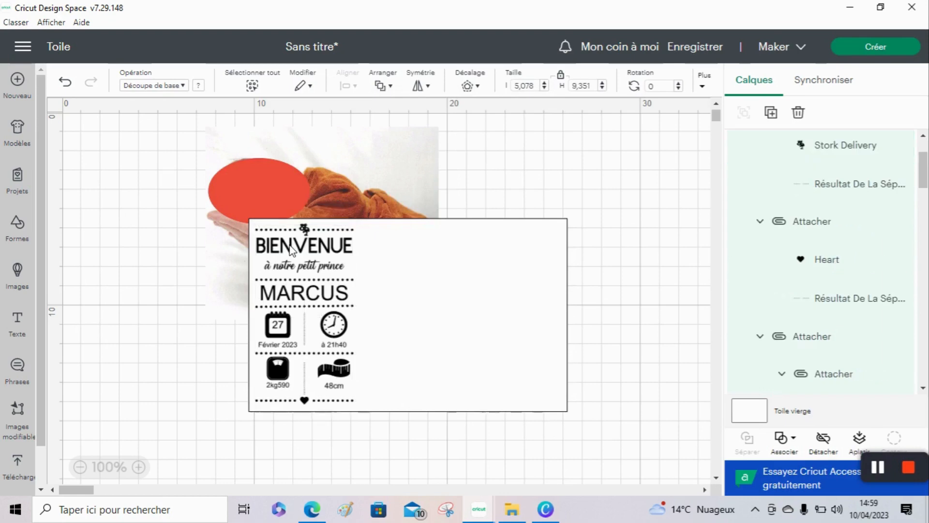
# Step: Move the baby photo onto the white rectangle beside the text block and bring it to the front
pyautogui.moveTo(295, 187); pyautogui.dragTo(462, 288)
pyautogui.click(405, 85)
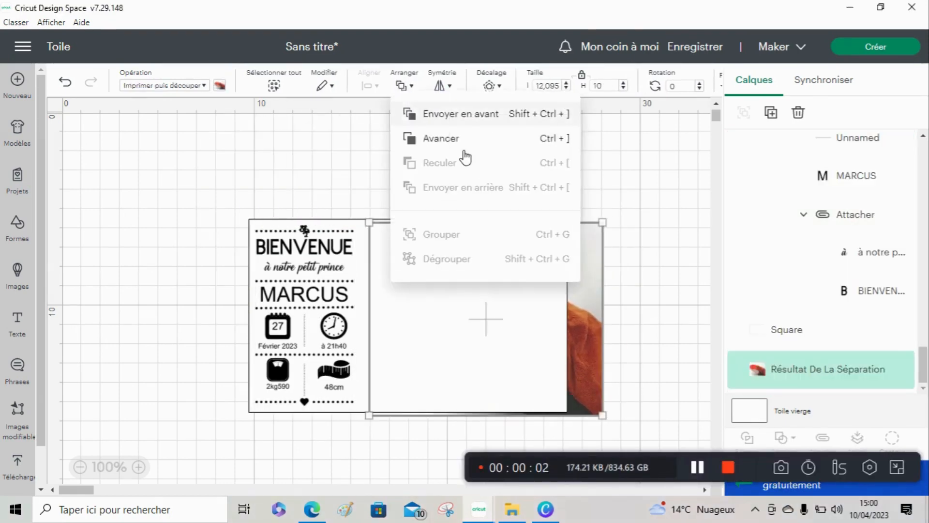
pyautogui.click(472, 123)
pyautogui.moveTo(417, 308); pyautogui.dragTo(402, 306)
pyautogui.click(610, 302)
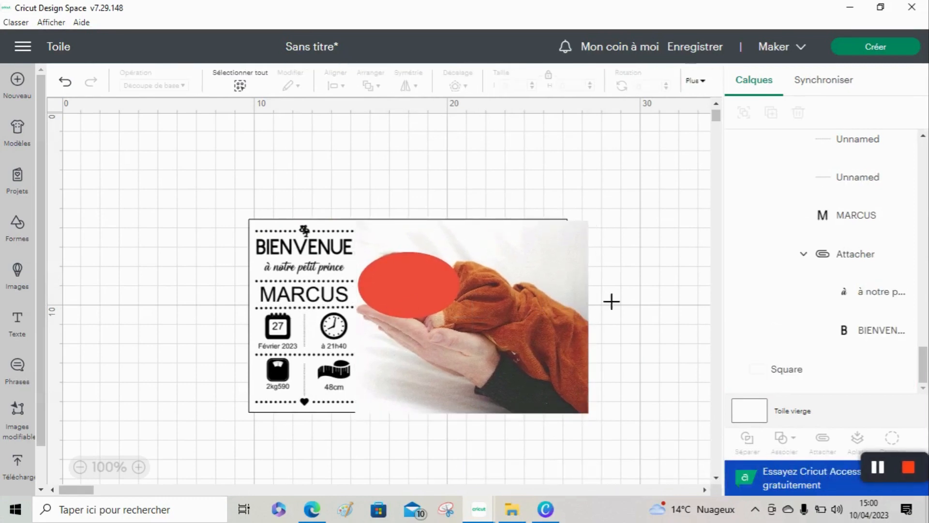
# Step: Align the photo and the white rectangle along their bottom edges
pyautogui.moveTo(610, 296); pyautogui.dragTo(651, 311)
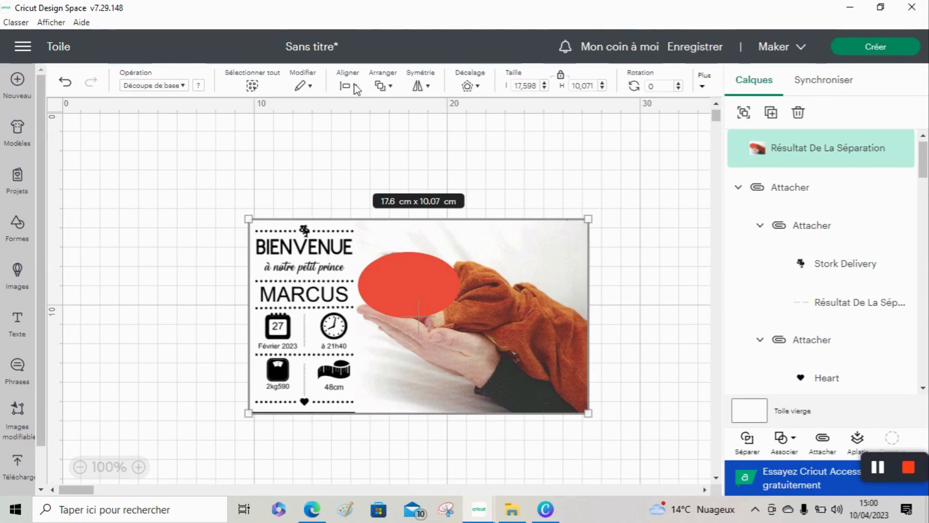
pyautogui.click(357, 87)
pyautogui.click(407, 252)
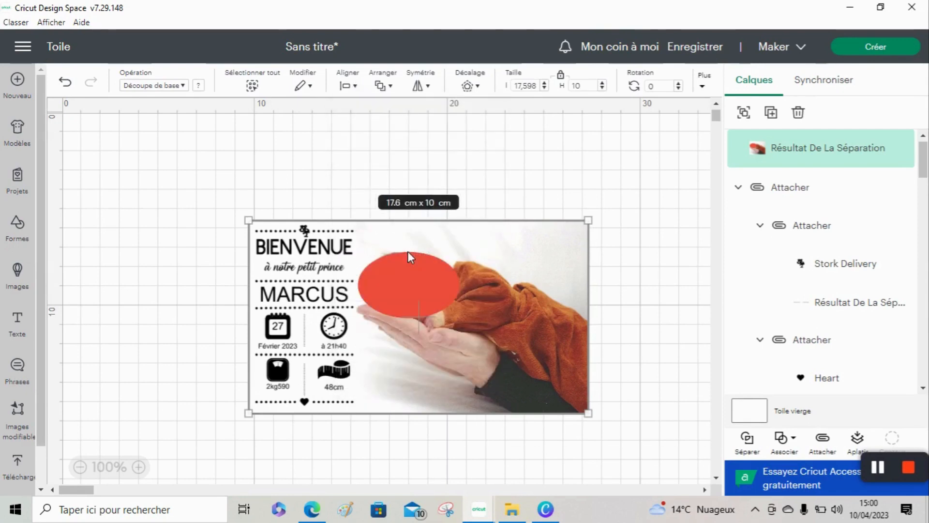
# Step: Slice the photo with the white rectangle and delete the photo strip that extends past the rectangle
pyautogui.click(565, 182)
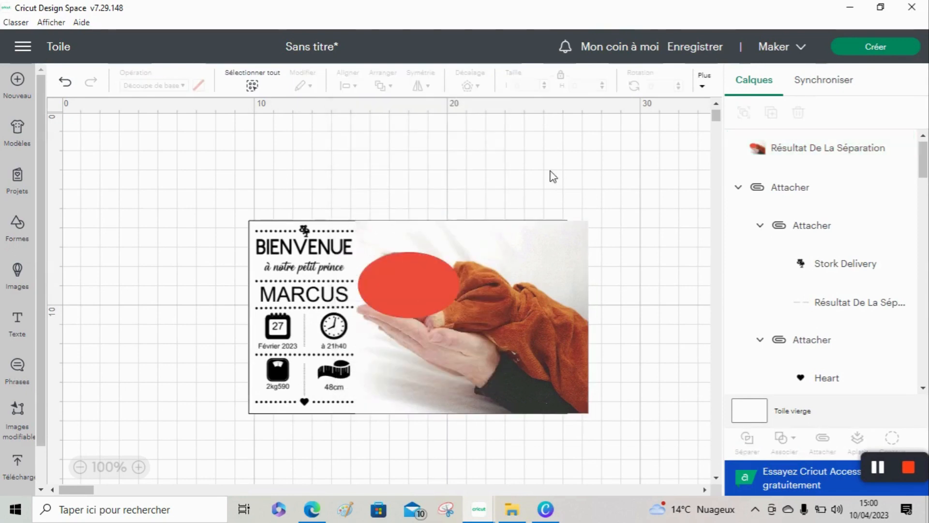
pyautogui.moveTo(550, 170); pyautogui.dragTo(609, 305)
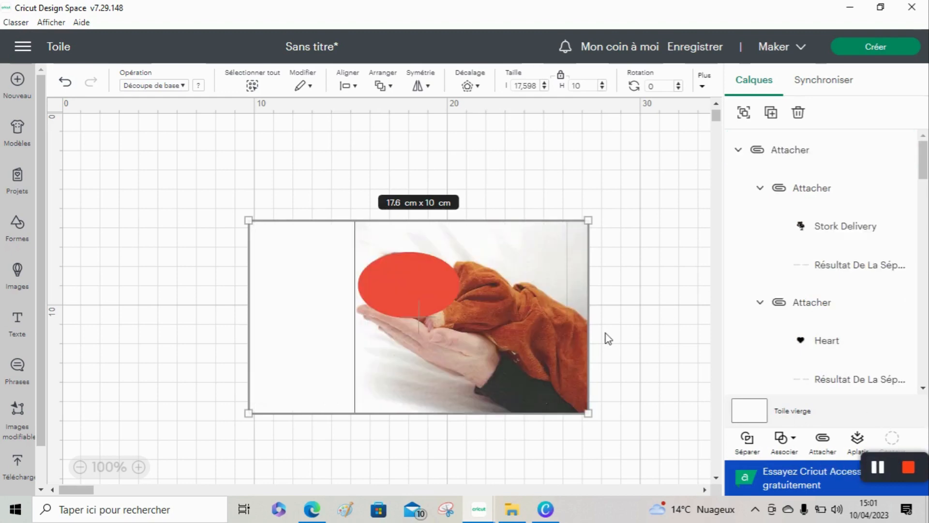
pyautogui.click(584, 280)
pyautogui.press('Delete')
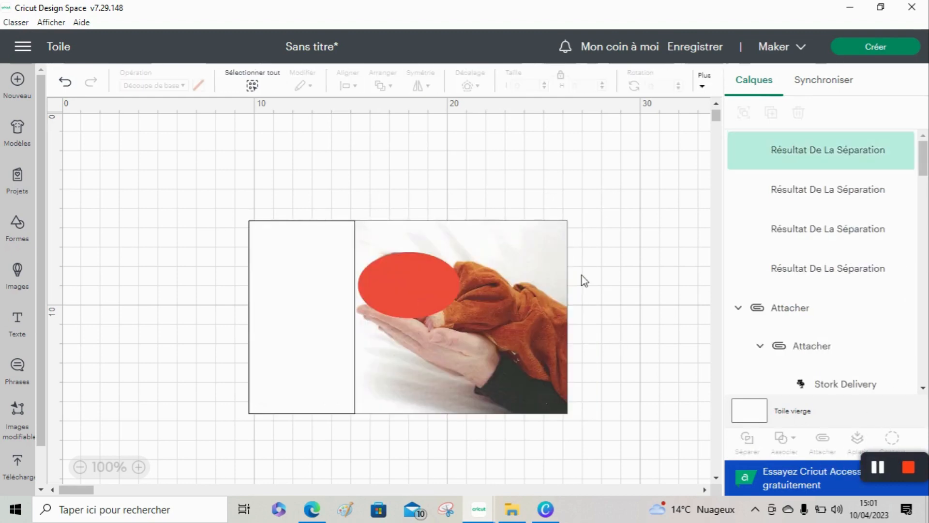
# Step: Move the trimmed photo aside and delete the leftover rectangle pieces from the slice
pyautogui.moveTo(525, 270); pyautogui.dragTo(268, 241)
pyautogui.click(504, 277)
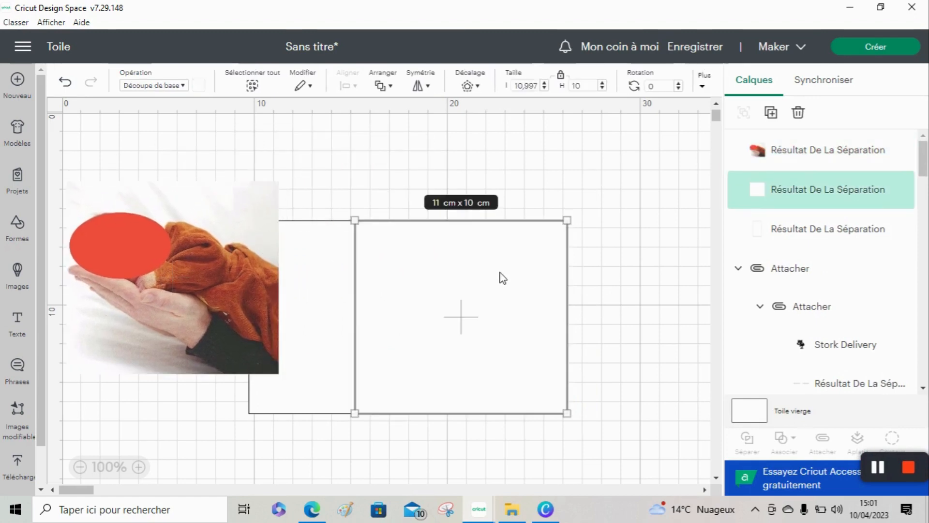
pyautogui.press('Delete')
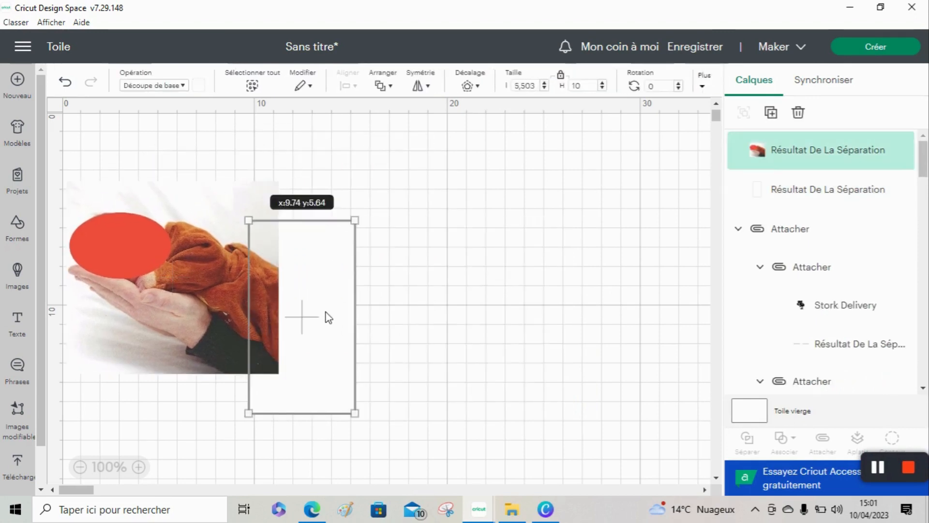
pyautogui.moveTo(325, 315); pyautogui.dragTo(548, 286)
pyautogui.press('Delete')
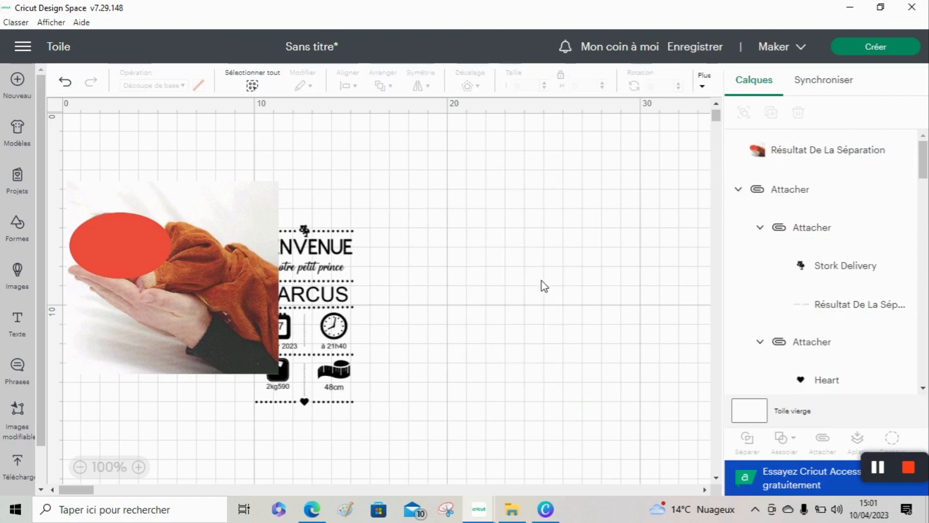
# Step: Insert a new square with unlocked proportions and size it 16.5 cm wide by 10 cm high
pyautogui.click(18, 228)
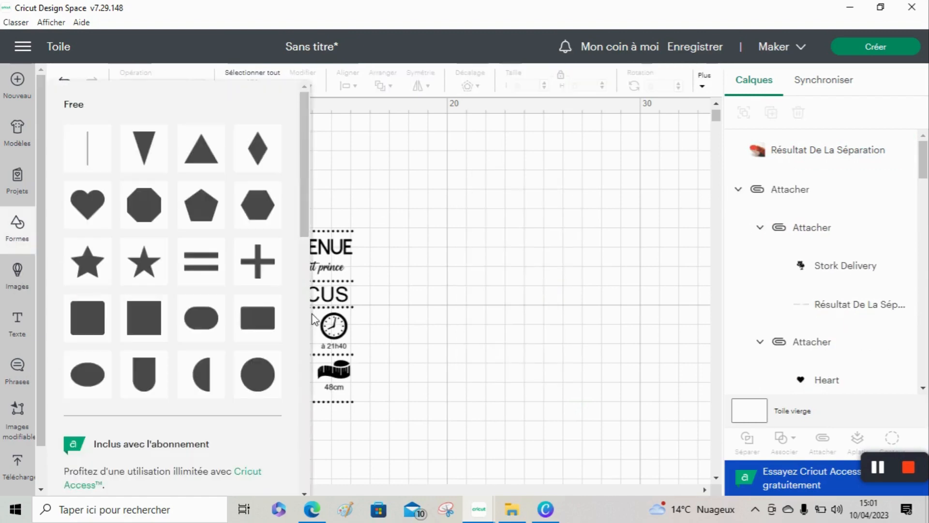
pyautogui.click(146, 315)
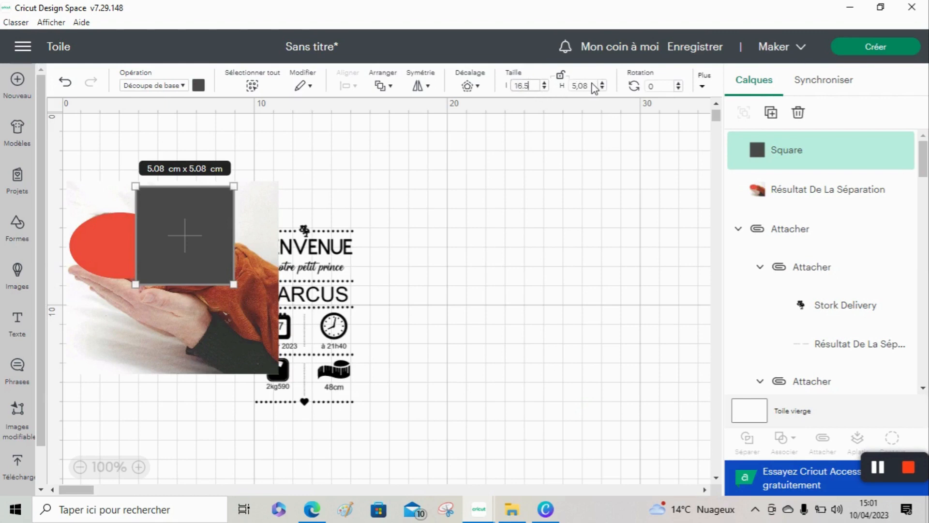
pyautogui.press('Tab')
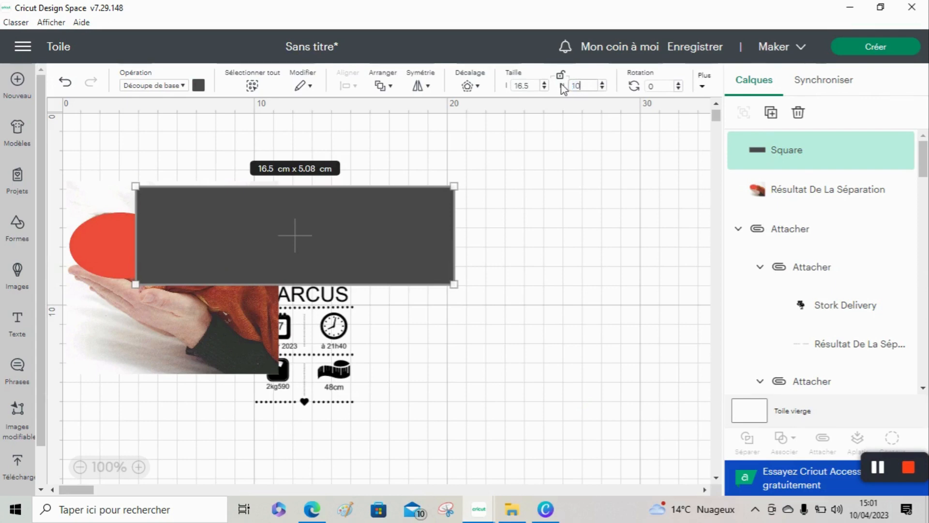
# Step: Colour the new rectangle white and move it clear of the photo and text block
pyautogui.click(200, 87)
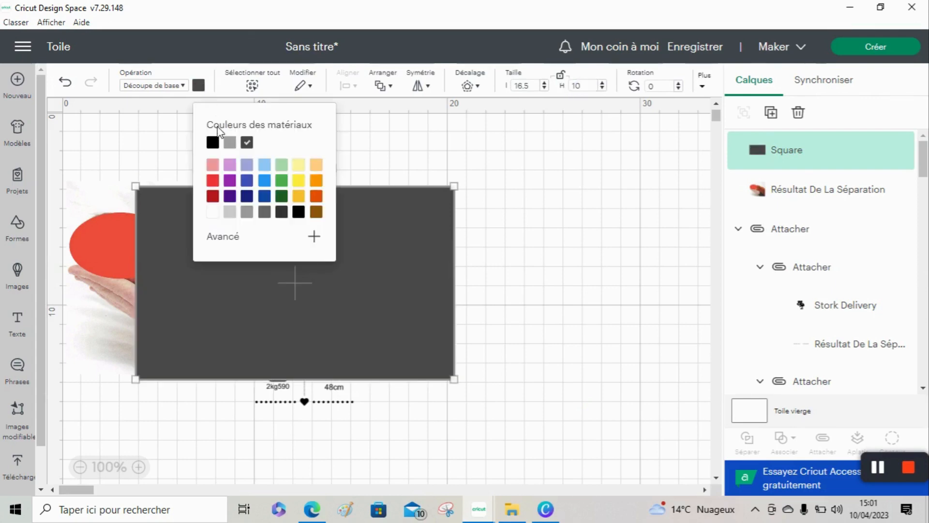
pyautogui.click(213, 212)
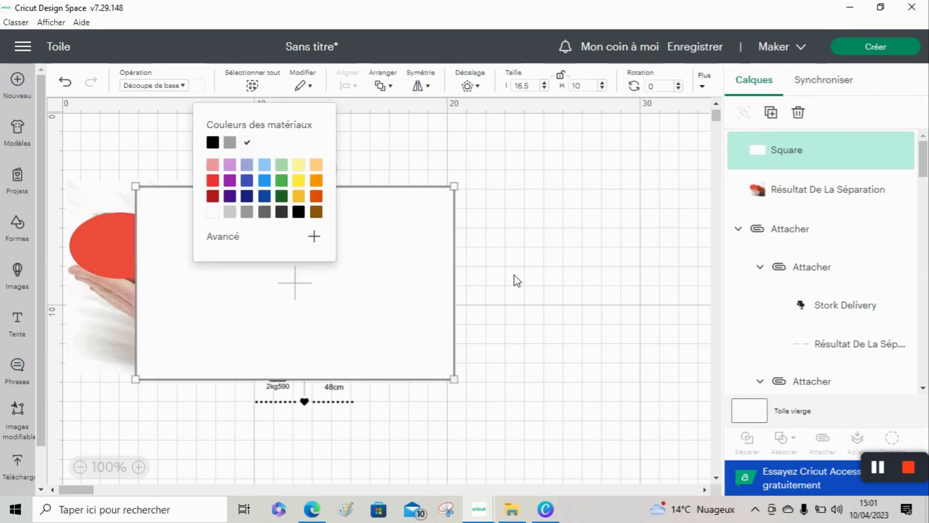
pyautogui.click(809, 417)
pyautogui.moveTo(902, 463)
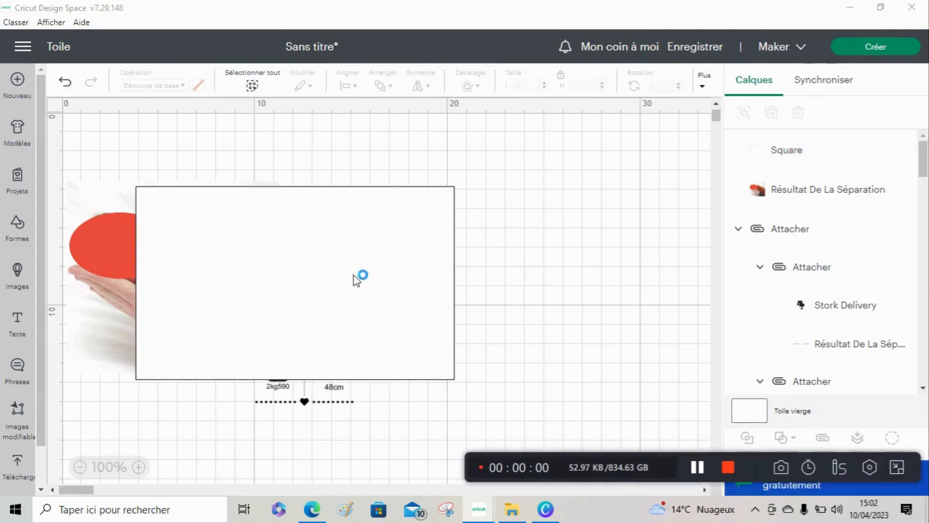
pyautogui.moveTo(438, 281); pyautogui.dragTo(614, 277)
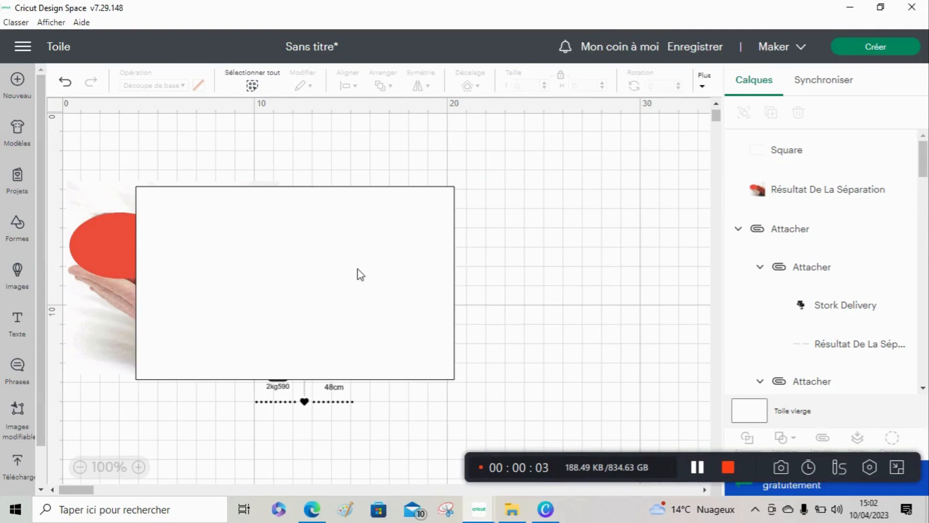
pyautogui.moveTo(357, 269); pyautogui.dragTo(403, 273)
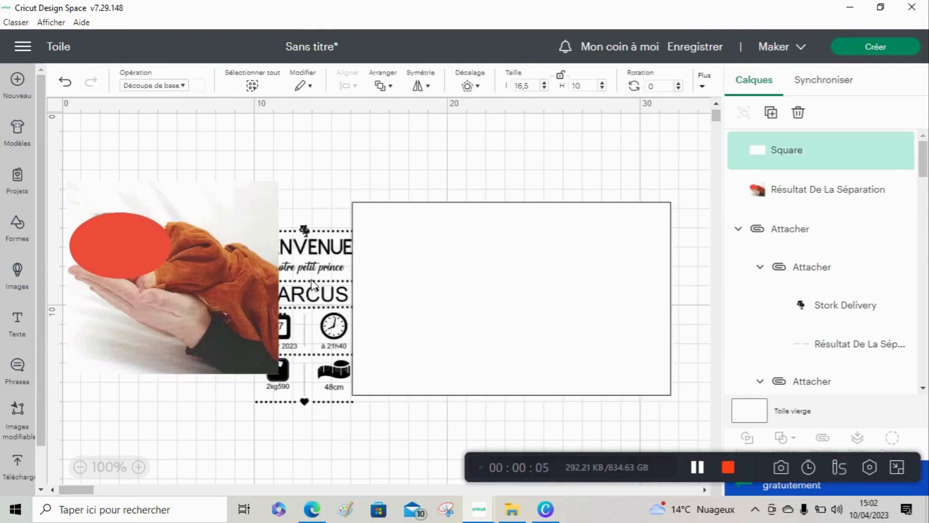
# Step: Place the text block at the left end of the new white rectangle and bring it to the front
pyautogui.click(317, 283)
pyautogui.moveTo(317, 283); pyautogui.dragTo(417, 264)
pyautogui.click(380, 85)
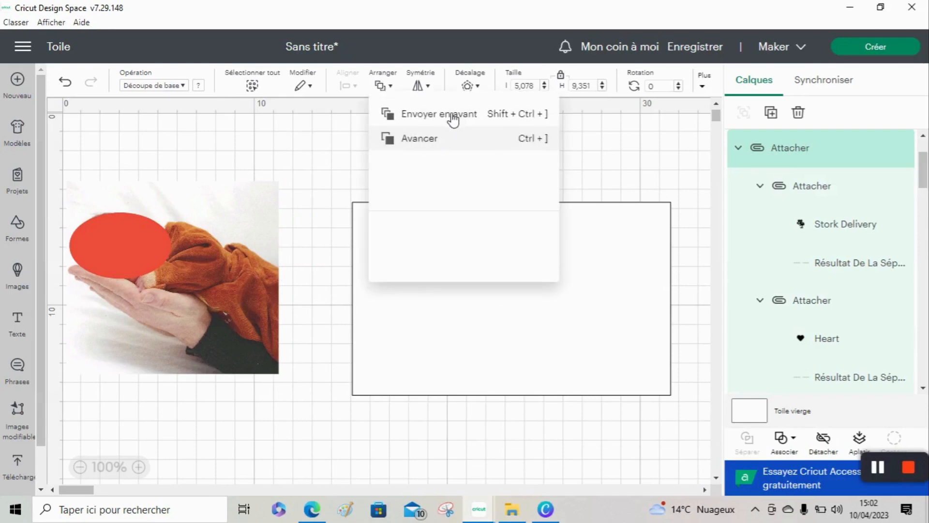
pyautogui.click(436, 115)
pyautogui.moveTo(387, 288); pyautogui.dragTo(384, 291)
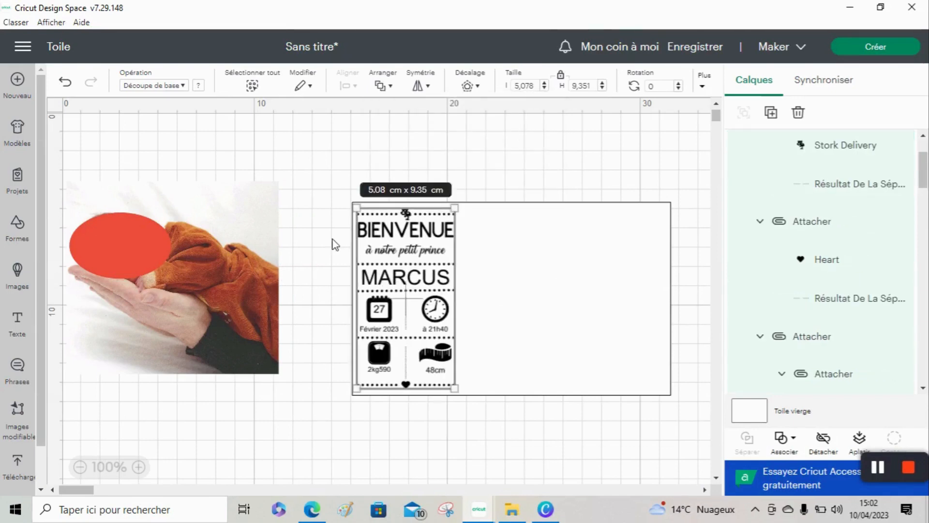
# Step: Centre the text block vertically on the white rectangle and attach the two together
pyautogui.click(355, 175)
pyautogui.moveTo(355, 168); pyautogui.dragTo(429, 426)
pyautogui.click(348, 86)
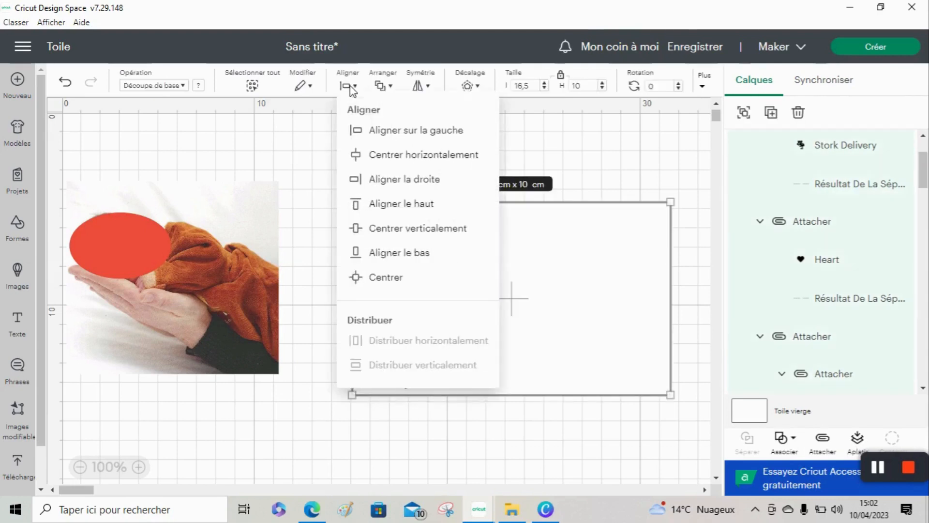
pyautogui.click(391, 232)
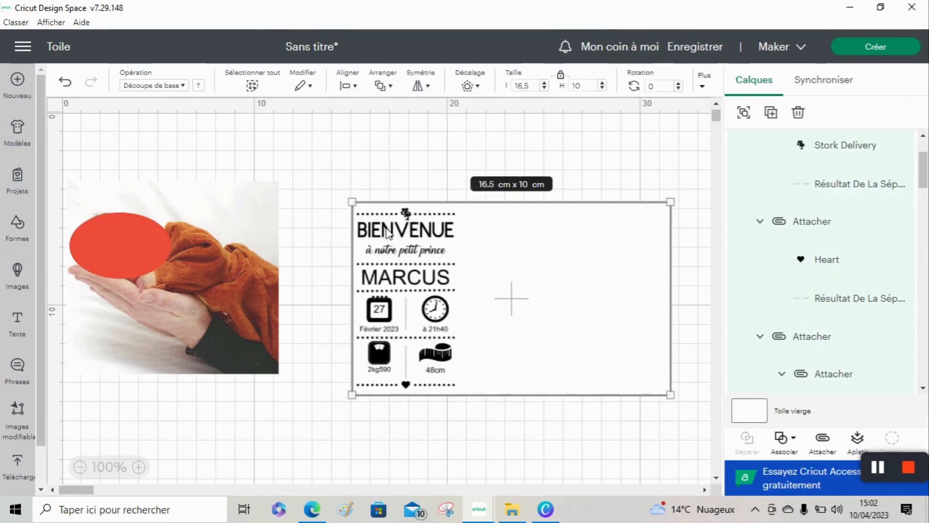
pyautogui.moveTo(341, 174); pyautogui.dragTo(442, 414)
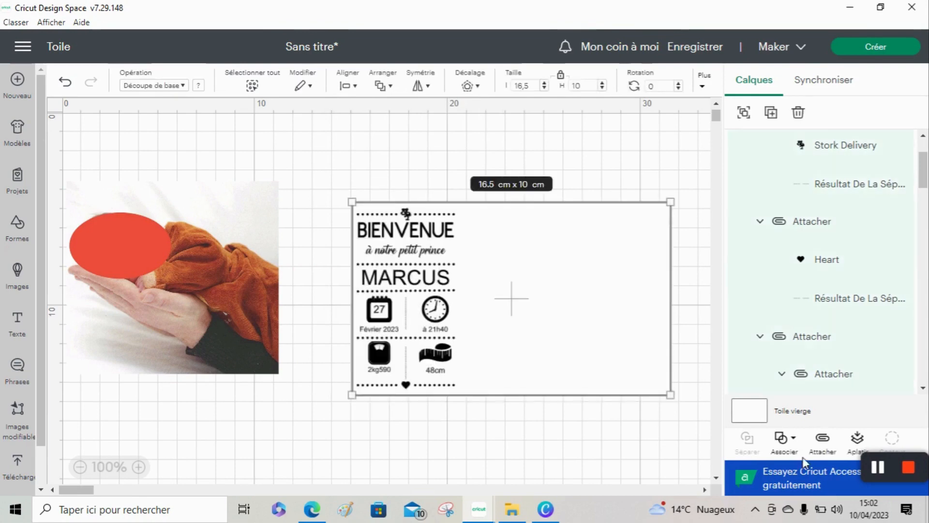
pyautogui.click(824, 445)
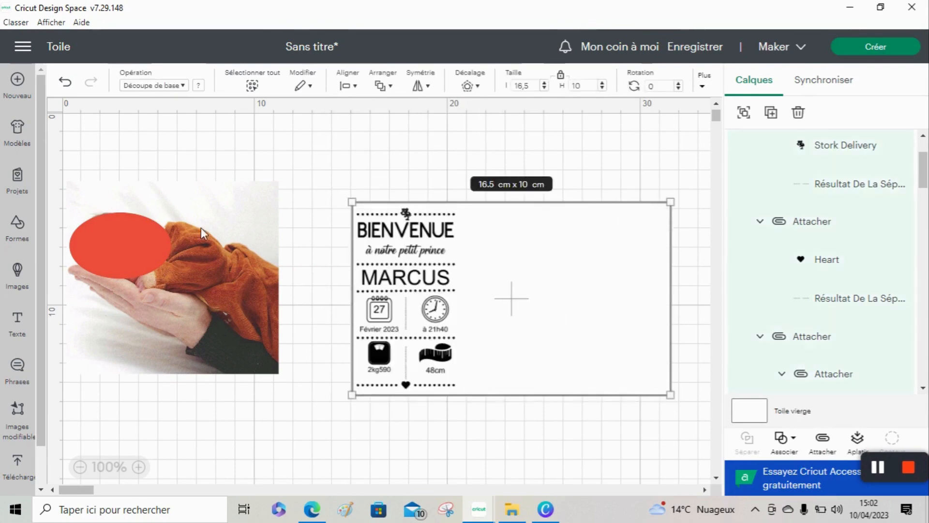
# Step: Move the trimmed photo onto the empty right part of the rectangle and bring it to the front
pyautogui.moveTo(178, 248)
pyautogui.mouseDown()
pyautogui.moveTo(493, 279)
pyautogui.moveTo(585, 273)
pyautogui.moveTo(573, 271)
pyautogui.mouseUp()
pyautogui.click(410, 87)
pyautogui.click(451, 114)
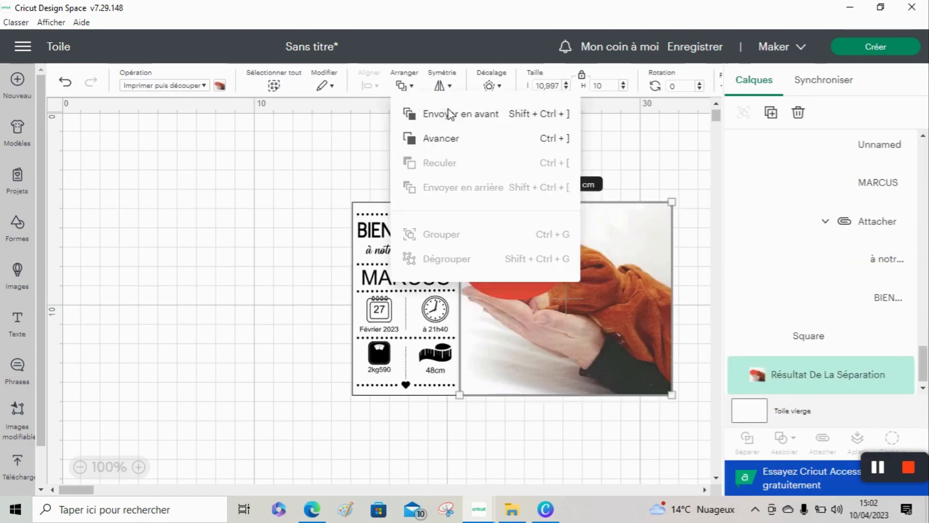
# Step: Align the photo with the attached text and rectangle along the bottom and right edges
pyautogui.moveTo(645, 169); pyautogui.dragTo(690, 265)
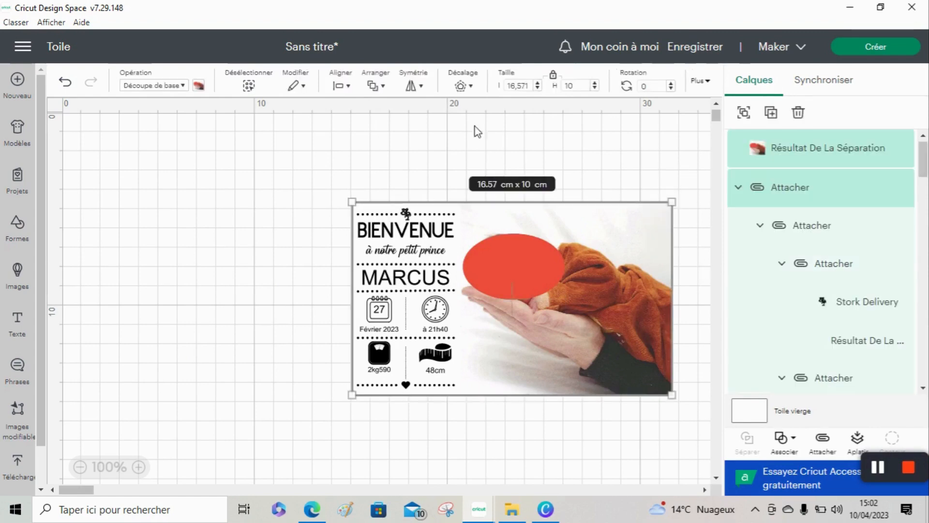
pyautogui.click(349, 87)
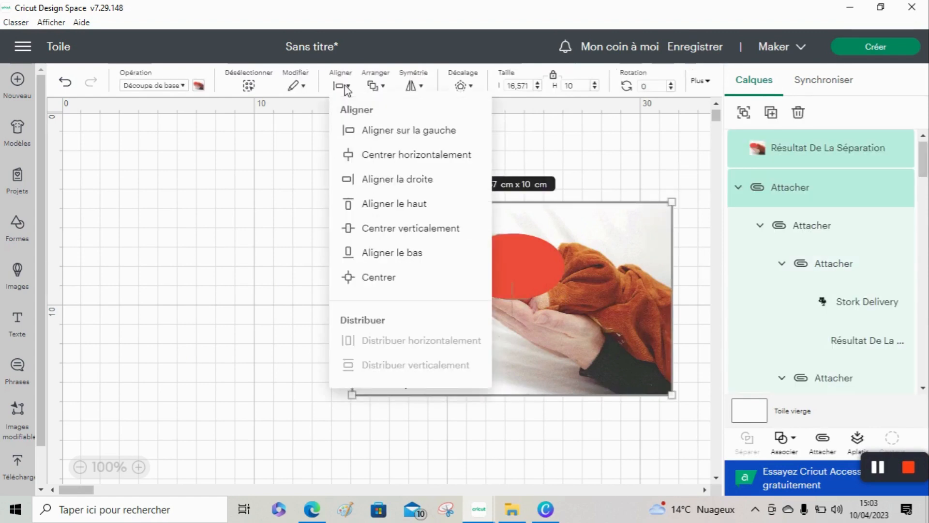
pyautogui.click(406, 254)
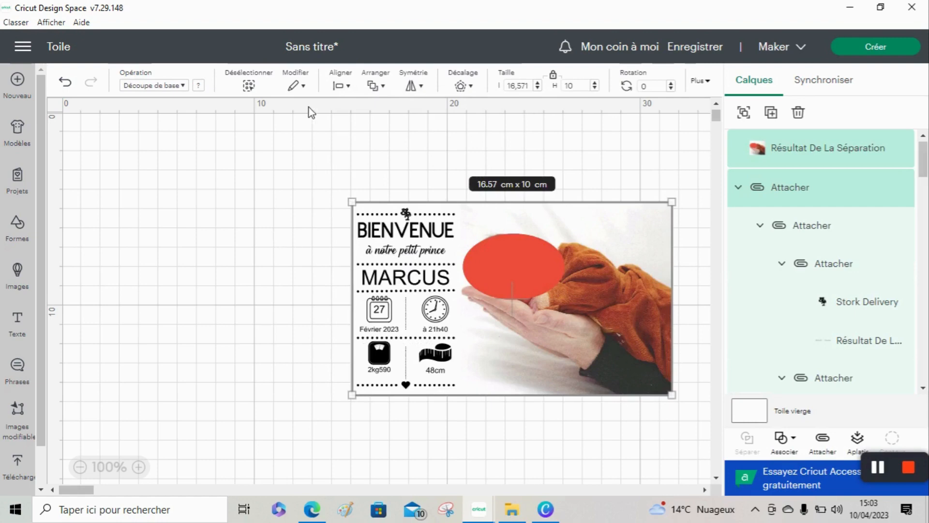
pyautogui.click(346, 91)
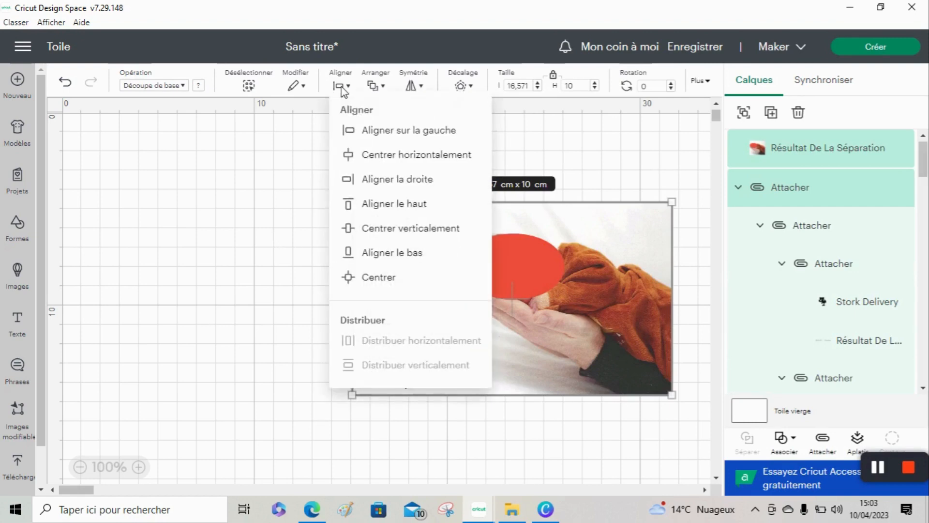
pyautogui.click(394, 184)
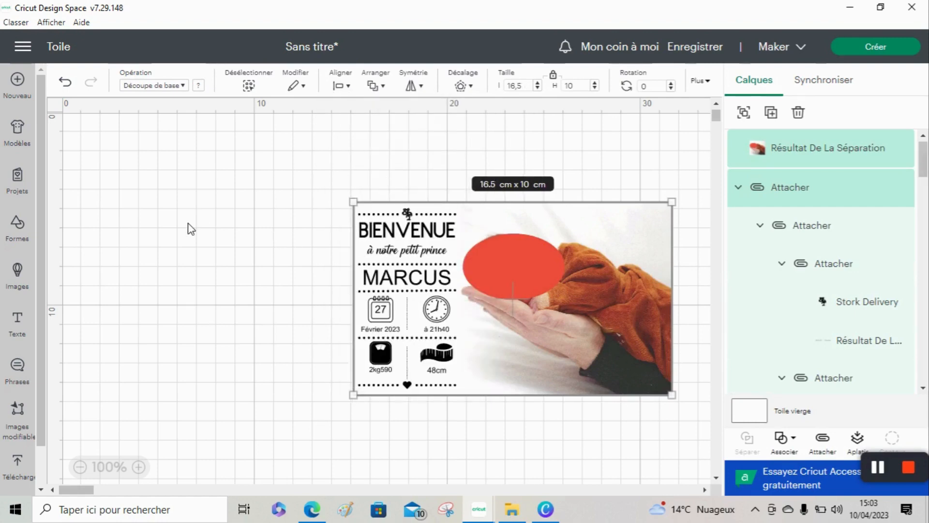
# Step: Attach the photo to the text-and-rectangle block as a single design
pyautogui.click(190, 229)
pyautogui.moveTo(416, 155); pyautogui.dragTo(501, 263)
pyautogui.moveTo(520, 160); pyautogui.dragTo(625, 433)
pyautogui.click(826, 451)
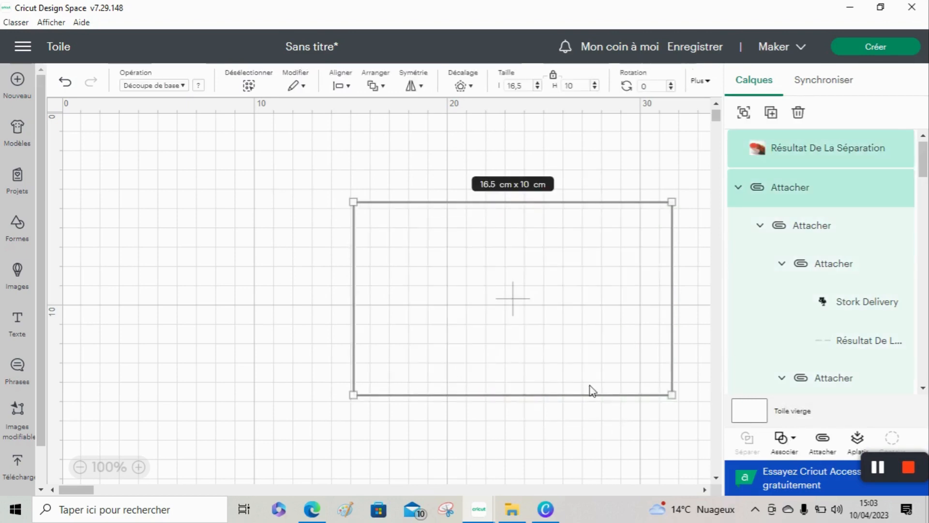
pyautogui.click(689, 178)
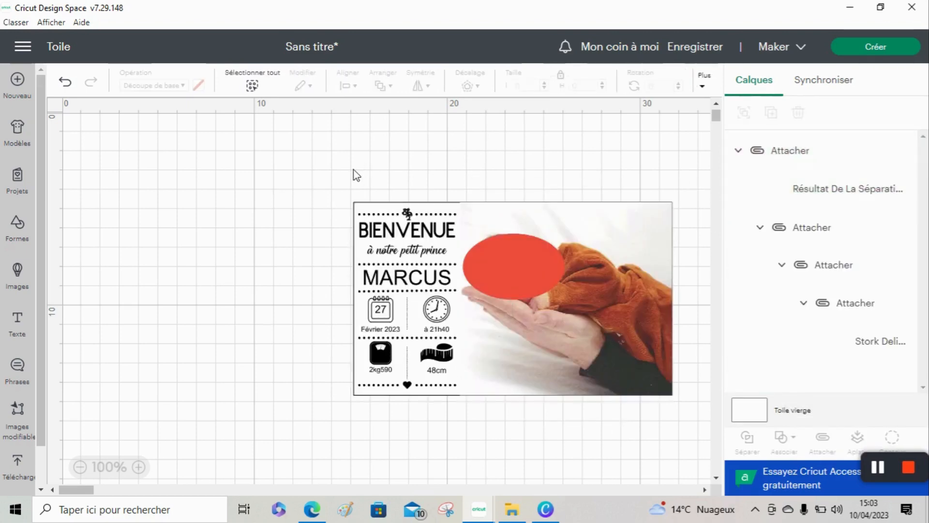
# Step: Select the whole attached birth design and flatten it into a single printable image
pyautogui.moveTo(353, 169); pyautogui.dragTo(687, 419)
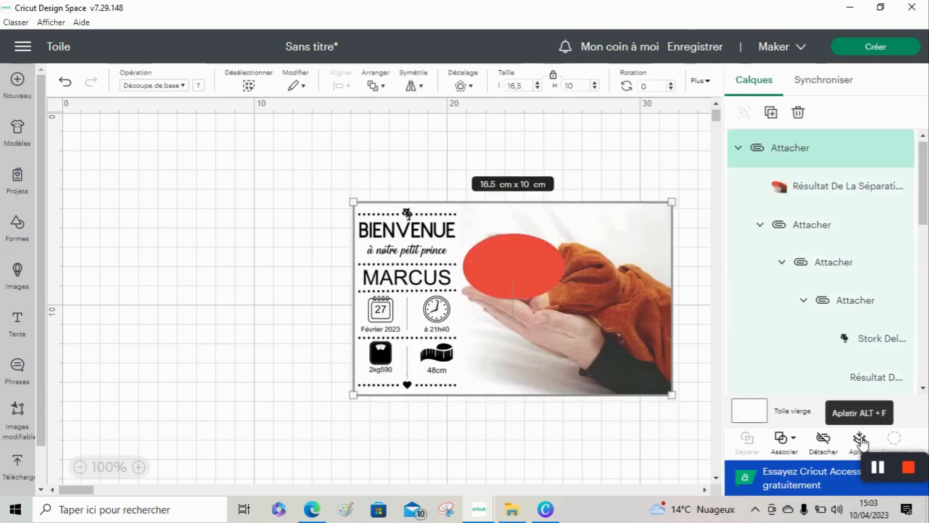
pyautogui.click(860, 438)
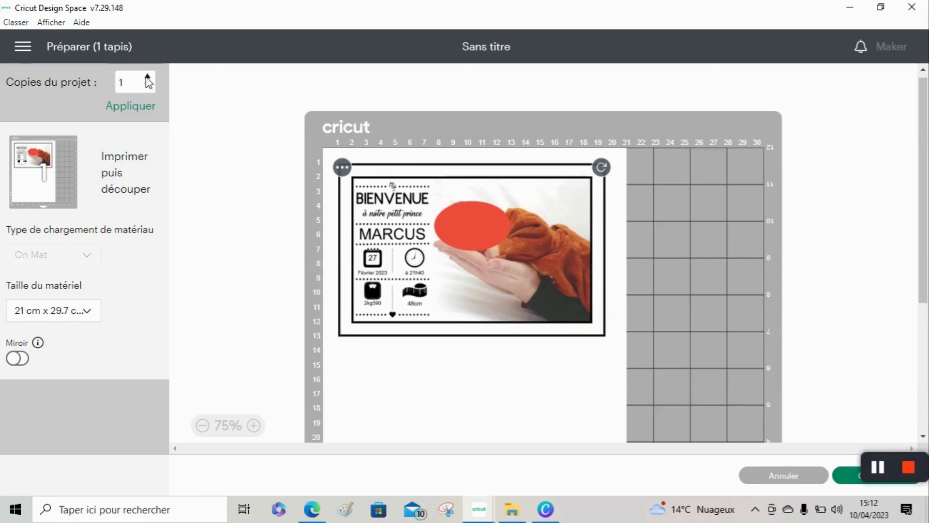
# Step: Apply 2 project copies on the mat and move the second copy about 2 cm down to leave a gap below the first
pyautogui.click(140, 111)
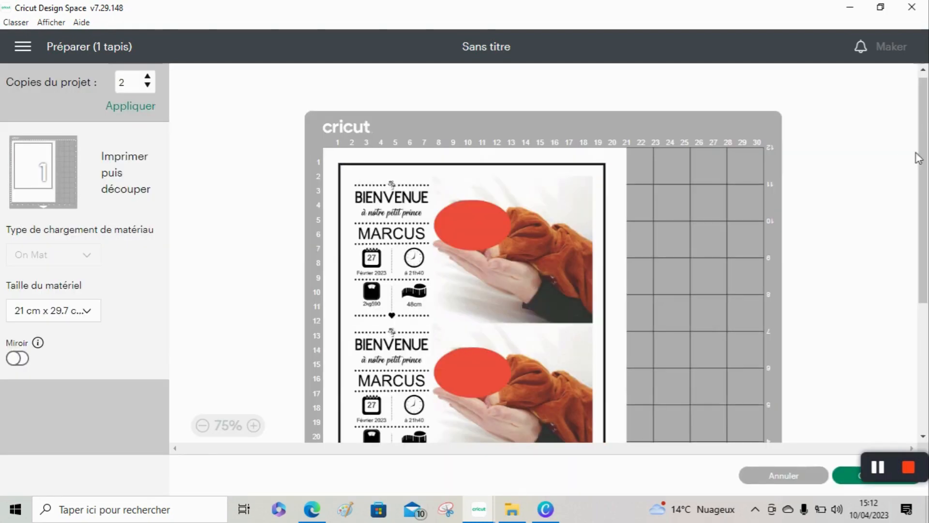
pyautogui.moveTo(923, 145); pyautogui.dragTo(923, 192)
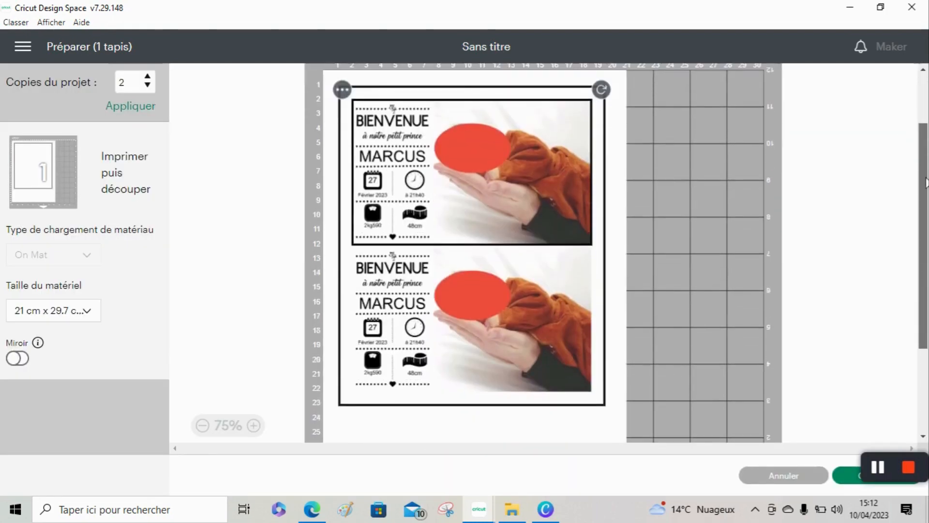
pyautogui.click(542, 292)
pyautogui.moveTo(542, 292); pyautogui.dragTo(542, 322)
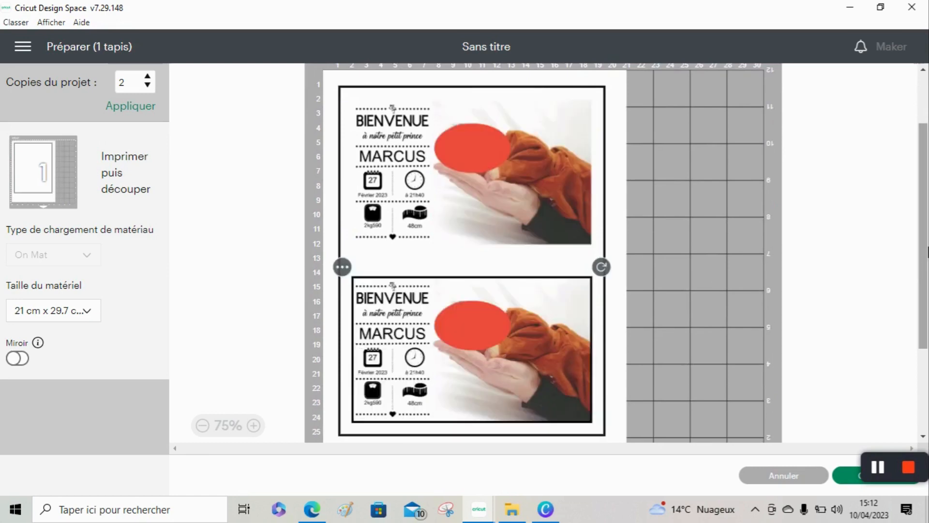
pyautogui.moveTo(924, 246); pyautogui.dragTo(925, 251)
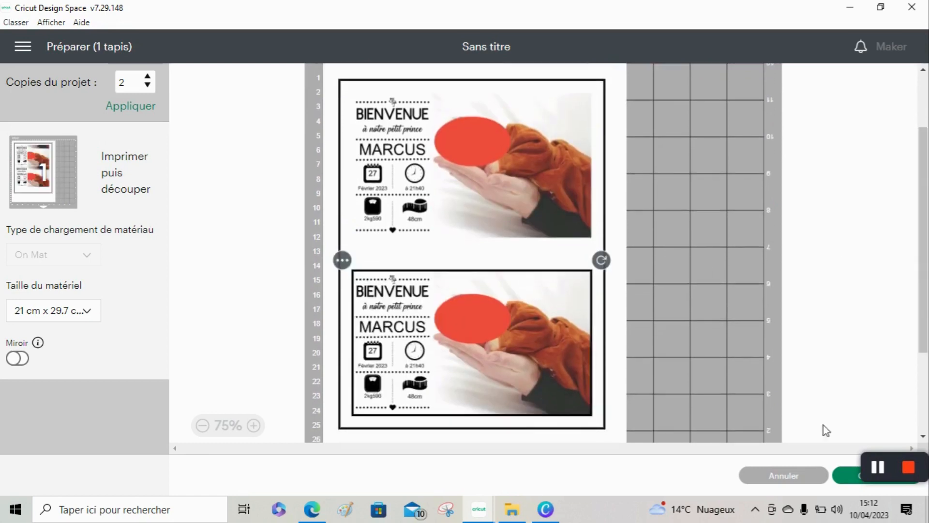
pyautogui.click(754, 369)
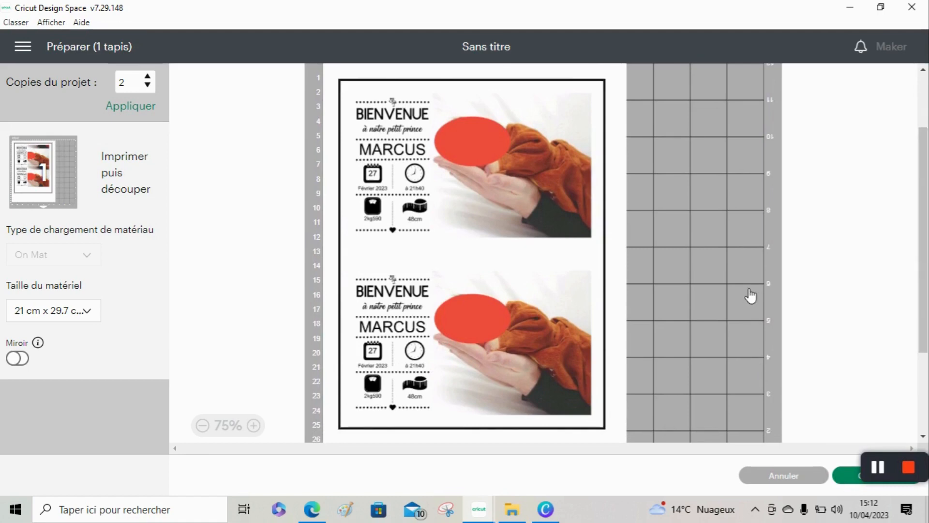